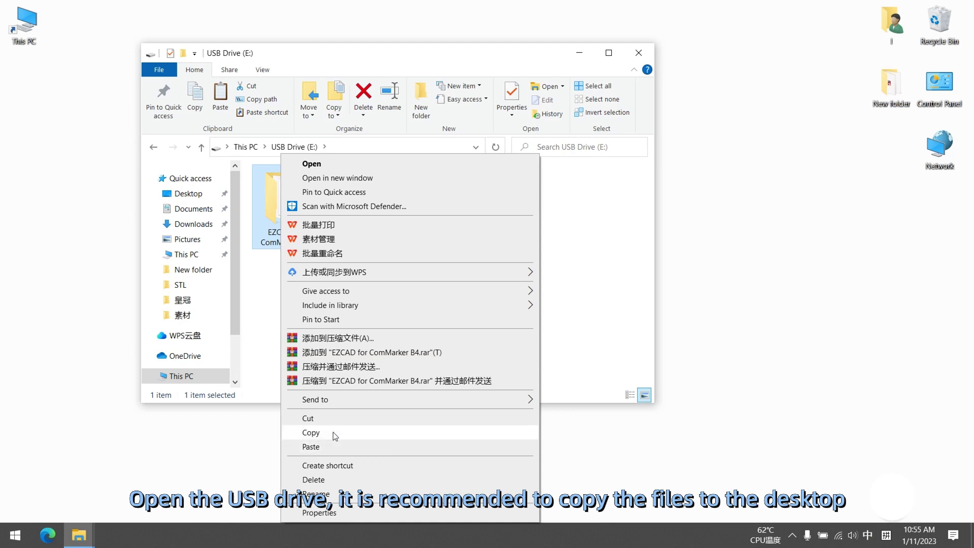
Copy the EZCAD for ComMarker B4 folder from the USB drive to the desktop and close the drive window
left_click(333, 432)
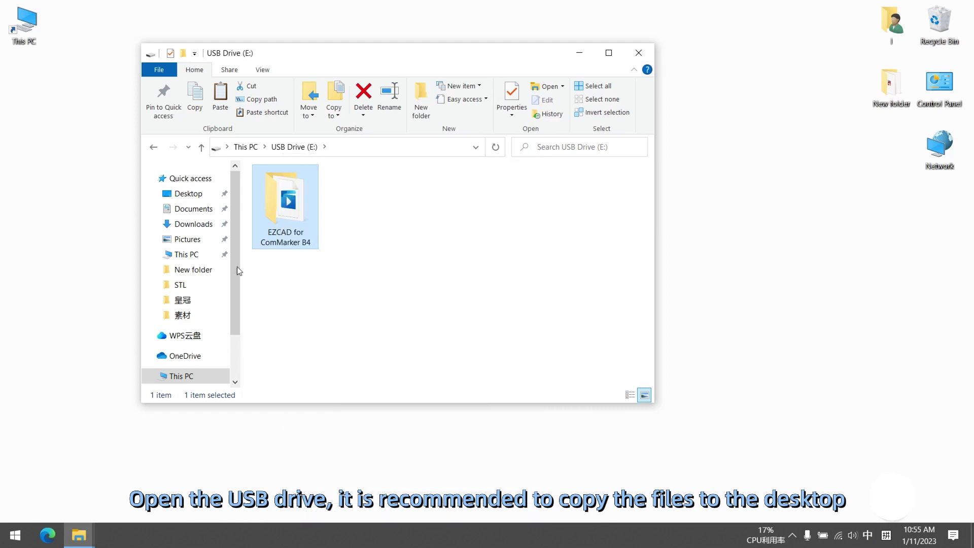
right_click(45, 83)
left_click(73, 158)
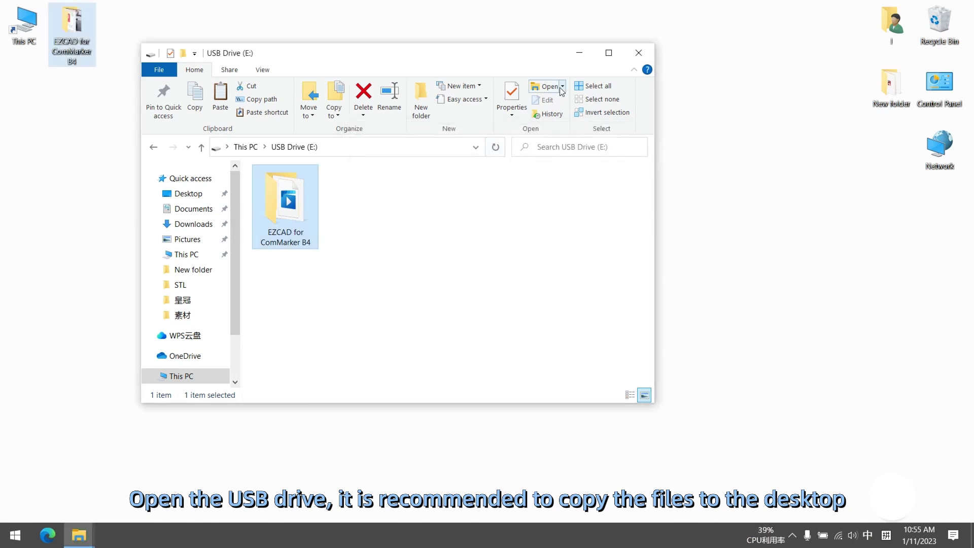
left_click(638, 52)
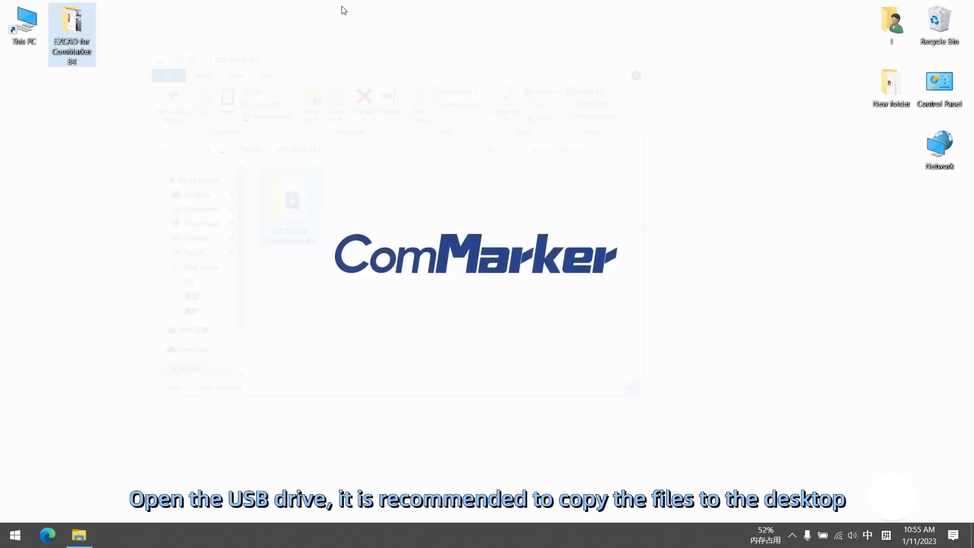
Open Device Manager in Computer Management and locate the USBLMCV2 device, checking Other devices and Universal Serial Bus controllers
right_click(23, 29)
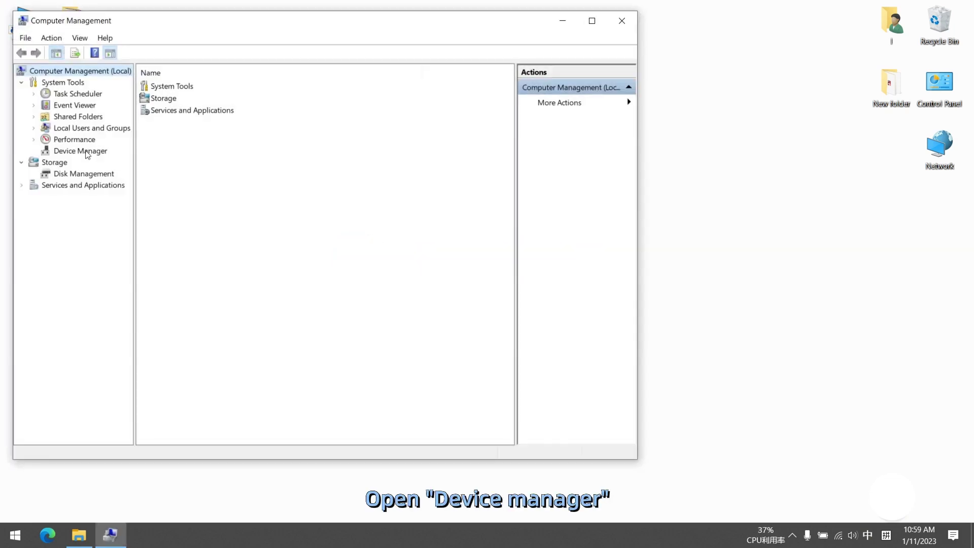
left_click(86, 152)
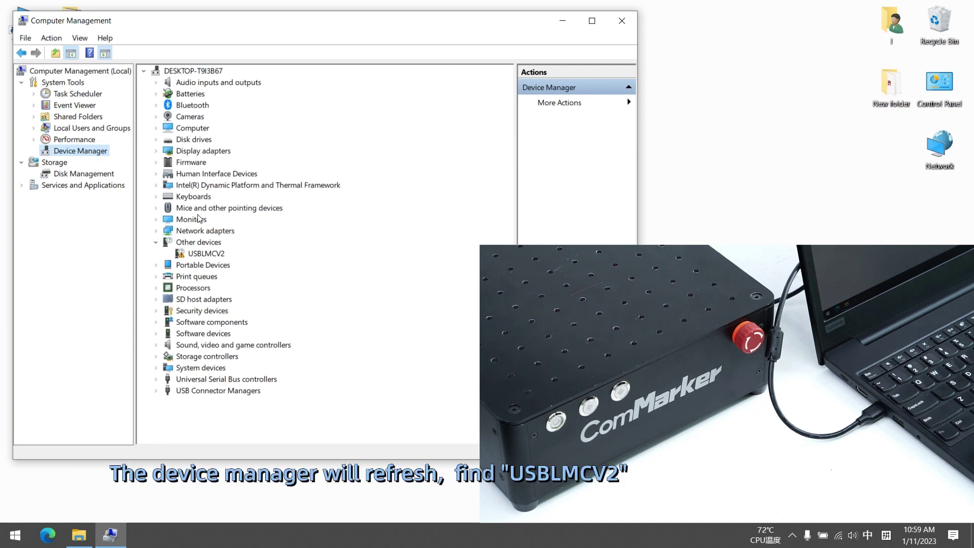
left_click(197, 243)
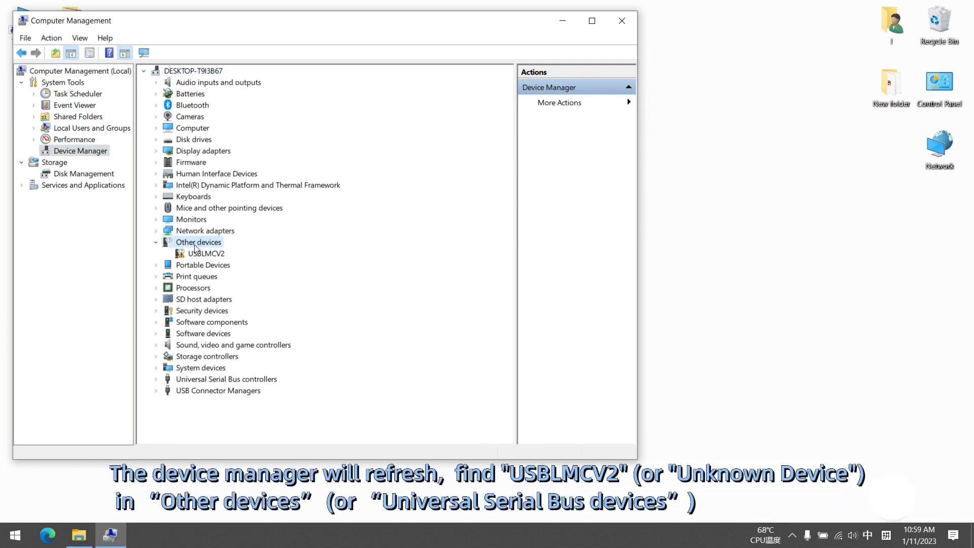
left_click(202, 255)
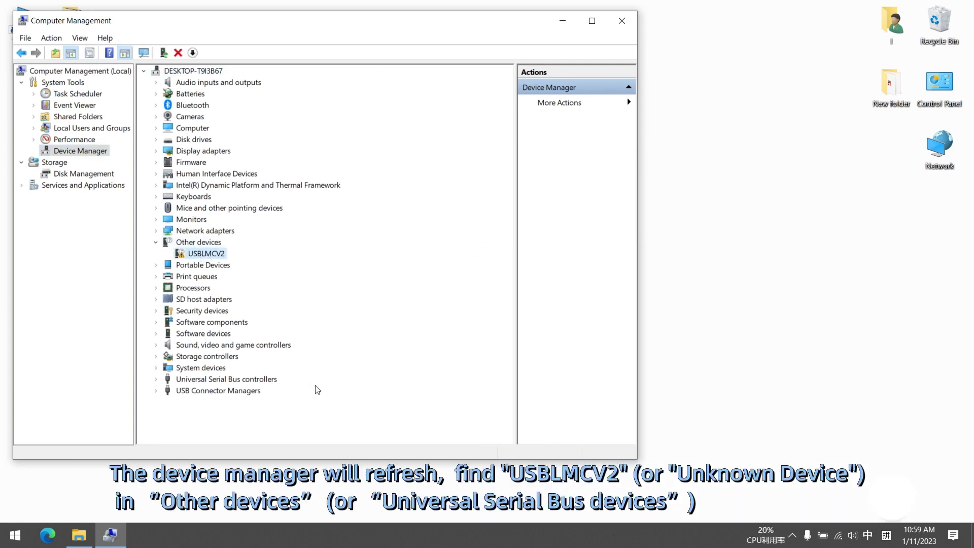
left_click(190, 383)
left_click(156, 384)
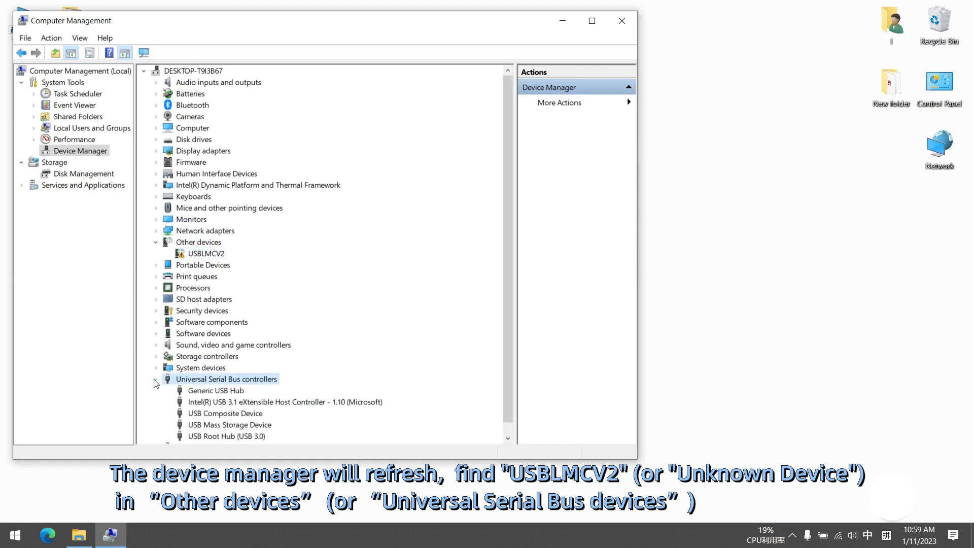
left_click(156, 384)
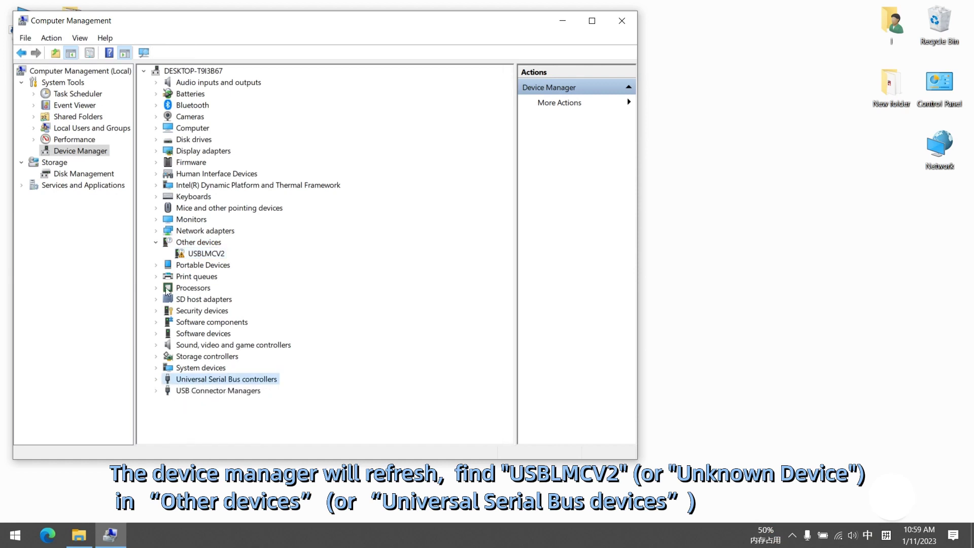
Start a driver update for the USBLMCV2 device, choosing to browse the computer for drivers
right_click(203, 255)
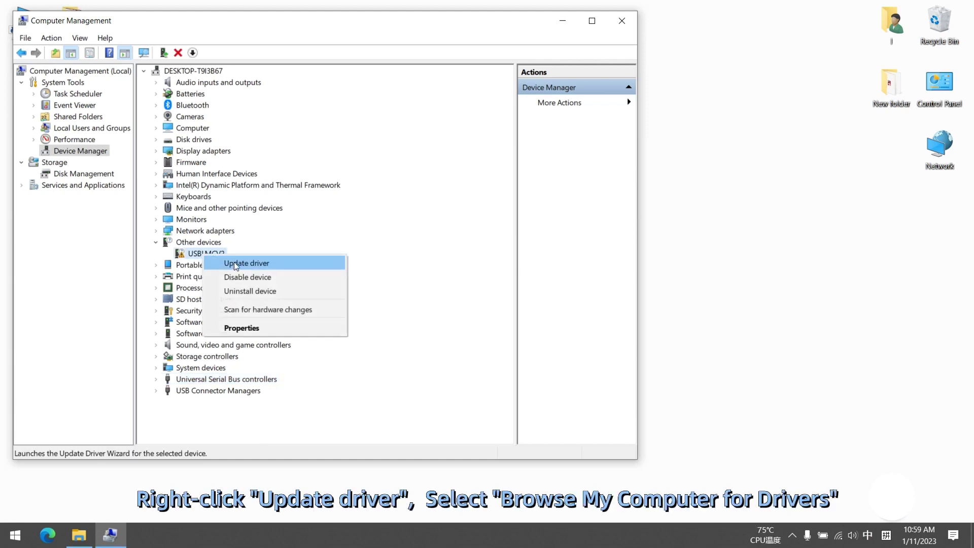
left_click(272, 262)
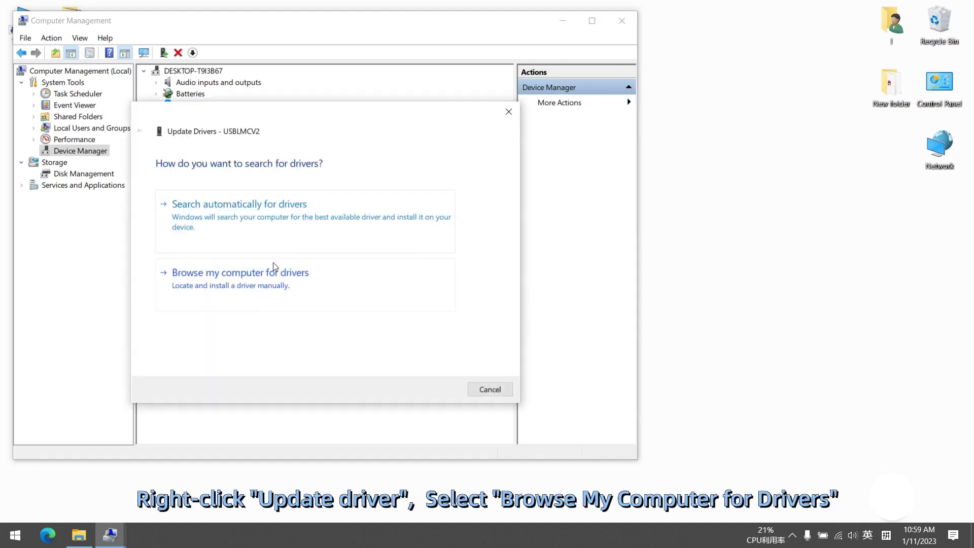
left_click(208, 280)
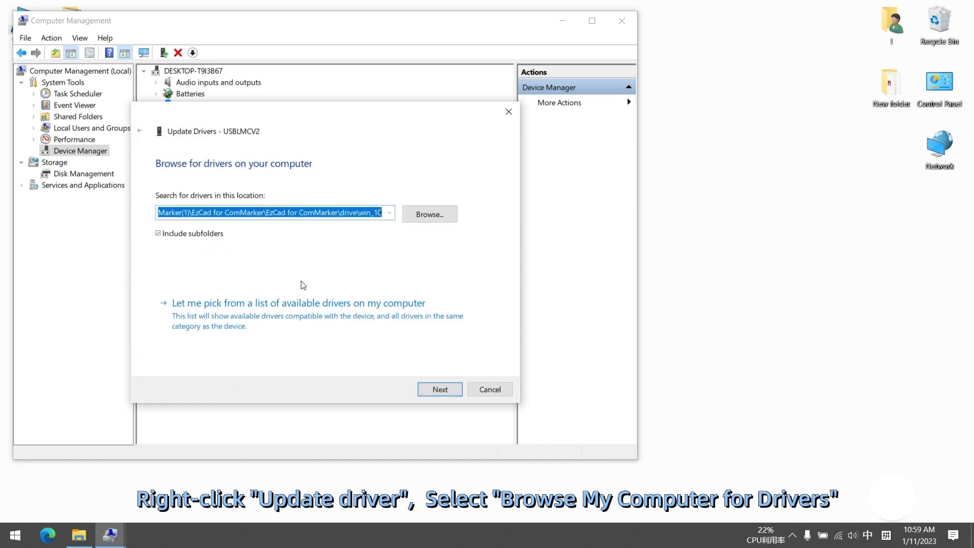
Set the driver search location to the driver\win10 subfolder of EZCAD for ComMarker B4 on the desktop
left_click(436, 217)
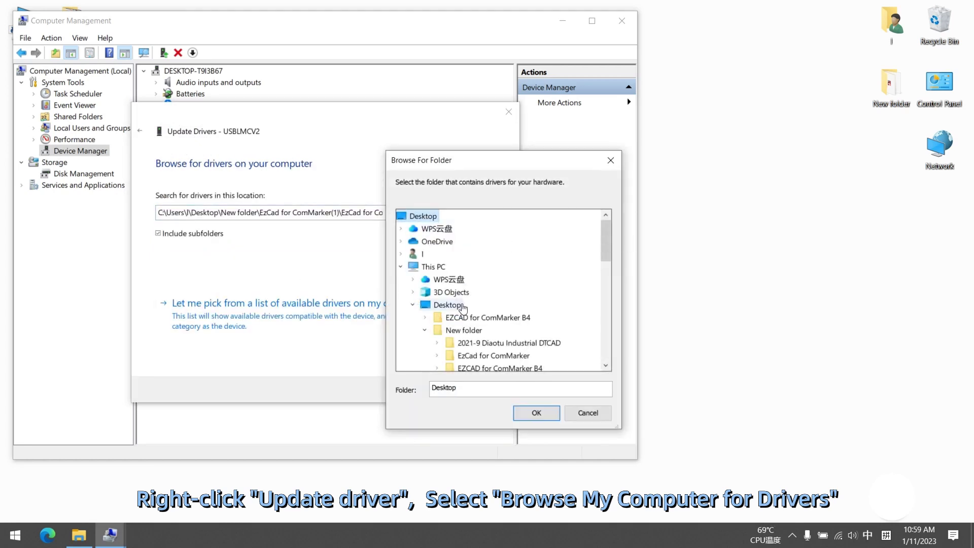
left_click(467, 318)
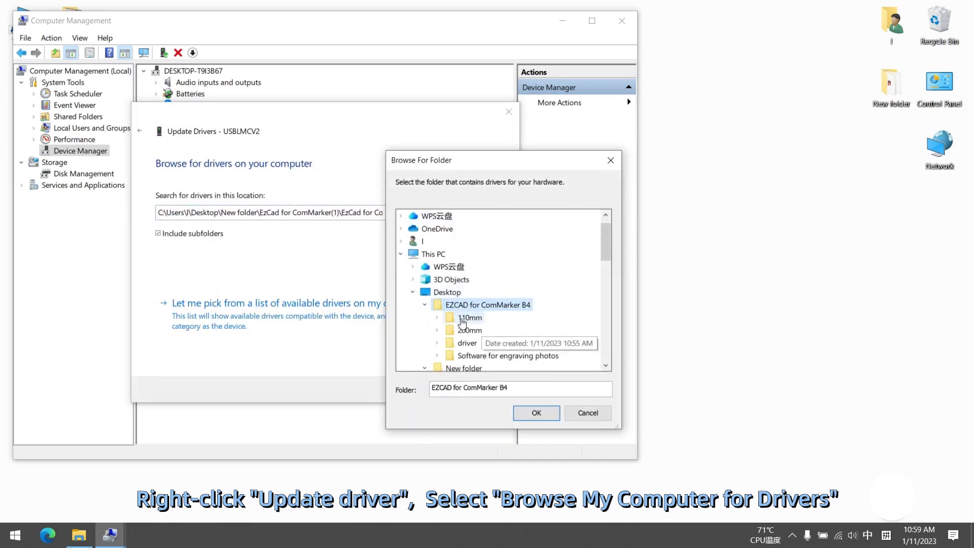
scroll(459, 318, "down", 1)
left_click(436, 304)
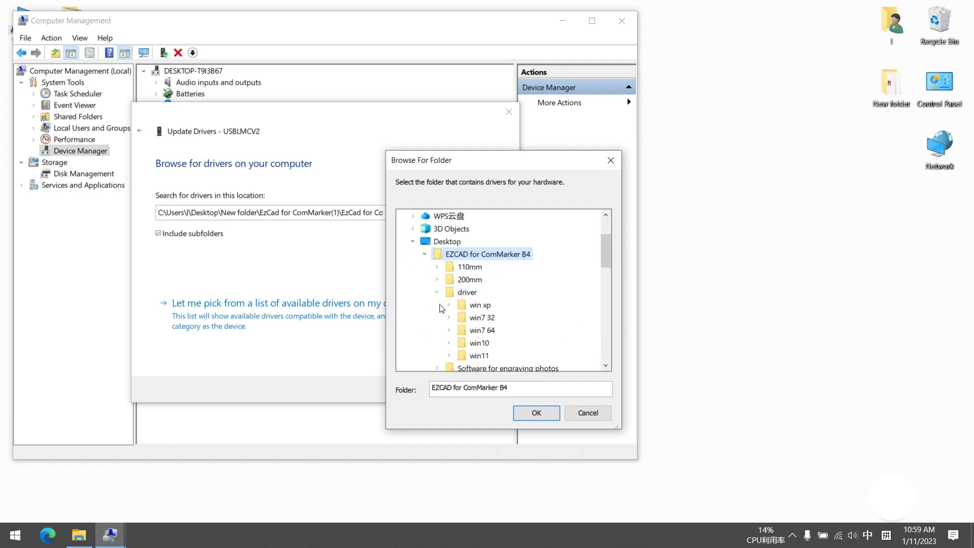
scroll(482, 294, "down", 1)
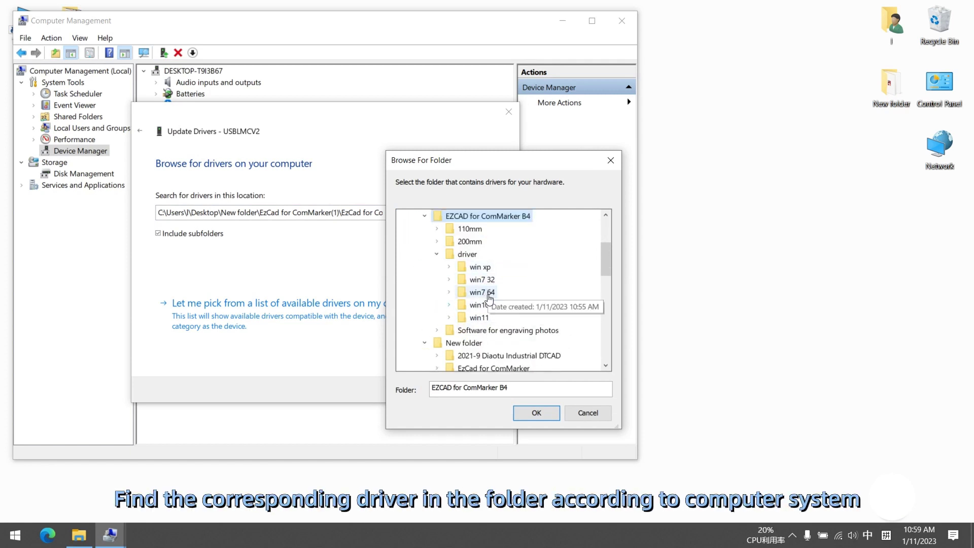
left_click(479, 304)
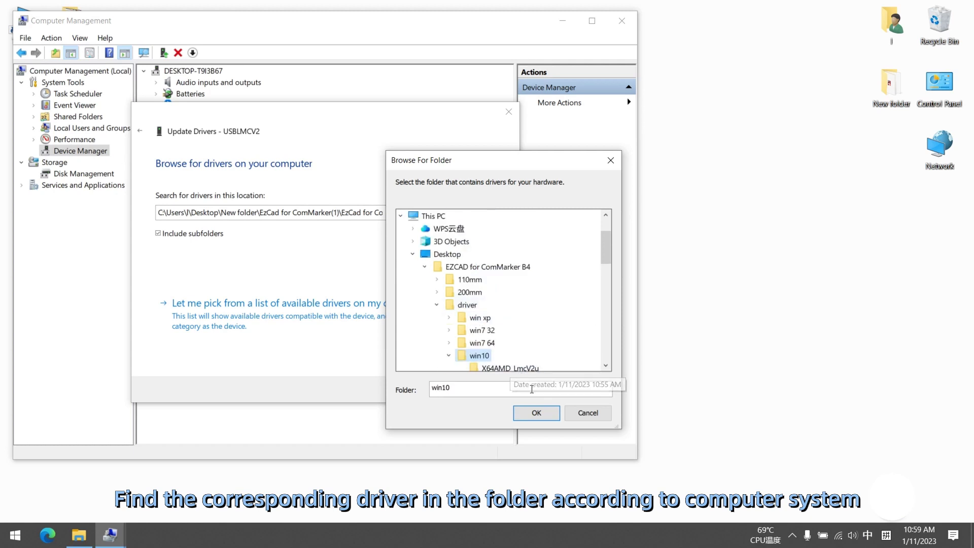
left_click(536, 412)
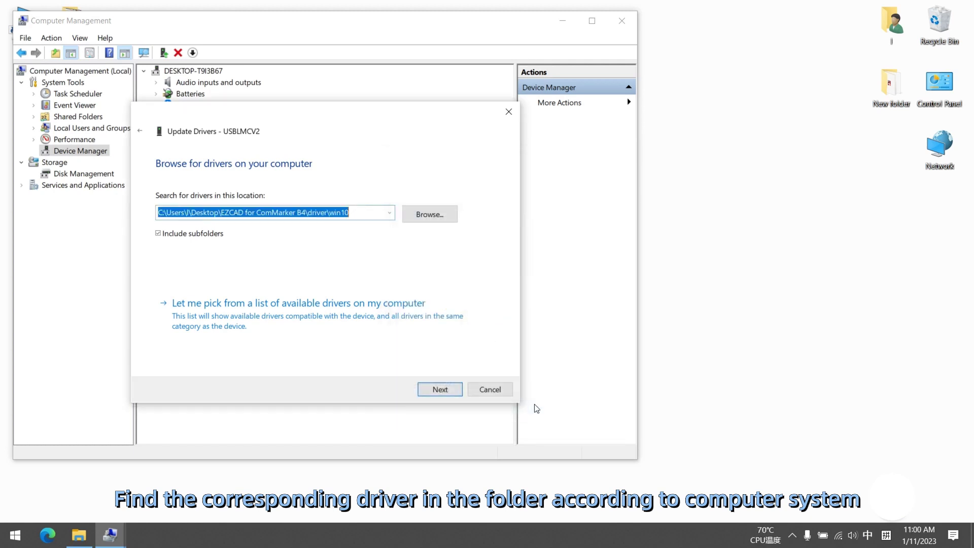
Install the BJJCZ device driver from the chosen folder, then close the driver wizard and Computer Management
left_click(448, 389)
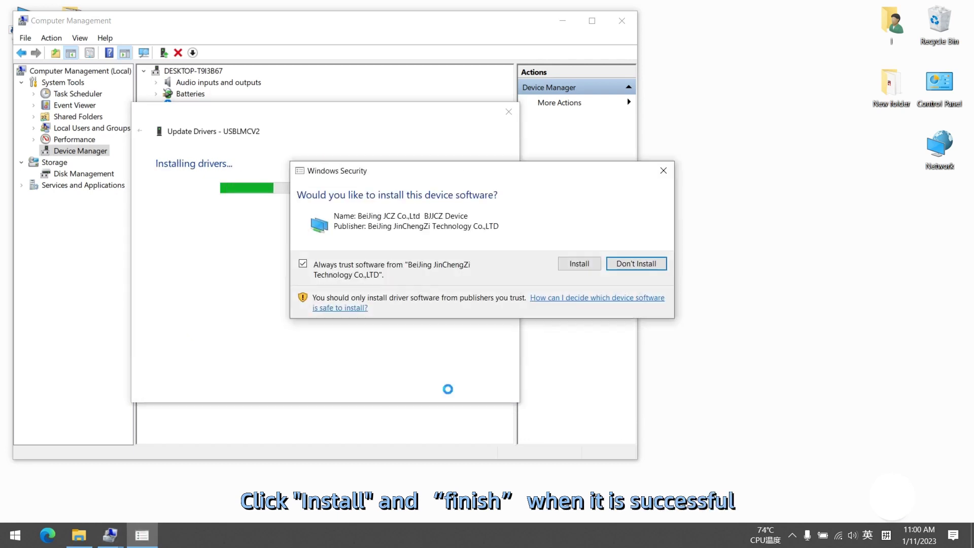
left_click(579, 264)
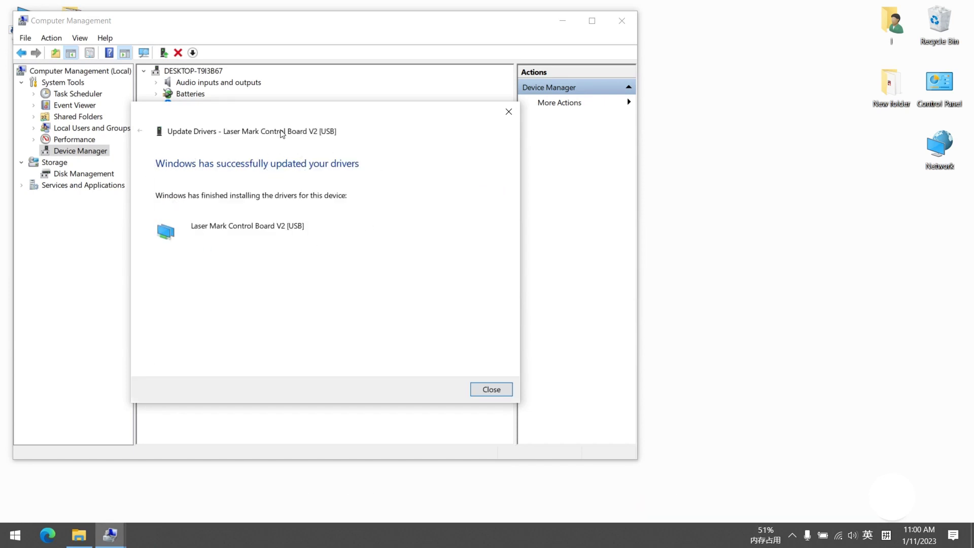
left_click(492, 388)
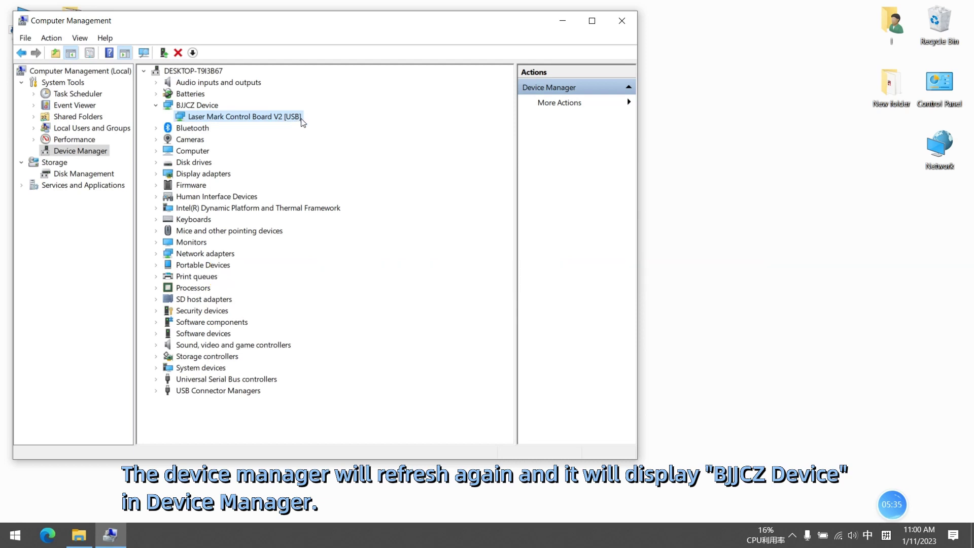
left_click(616, 29)
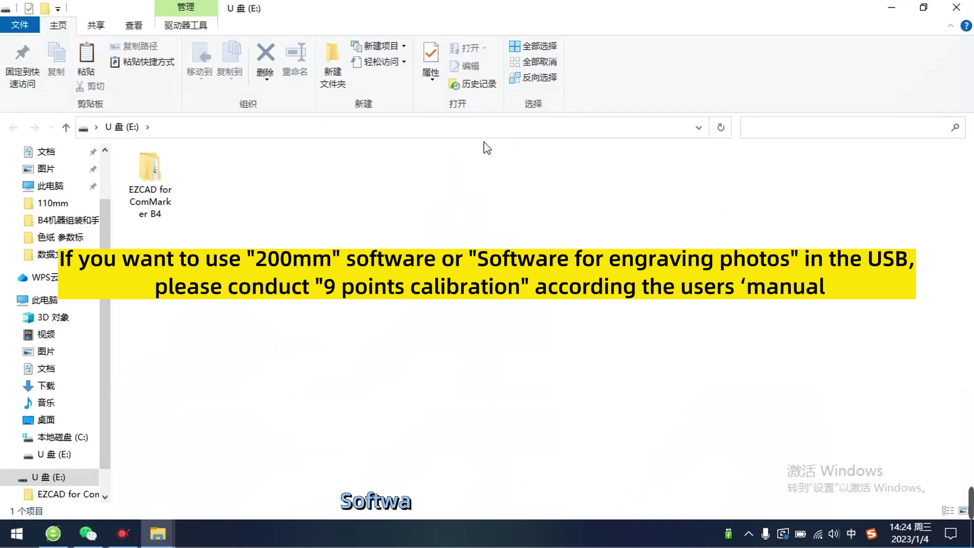
Launch the EzCad2 application from the 110mm folder inside EZCAD for ComMarker B4 on the USB drive
double_click(151, 175)
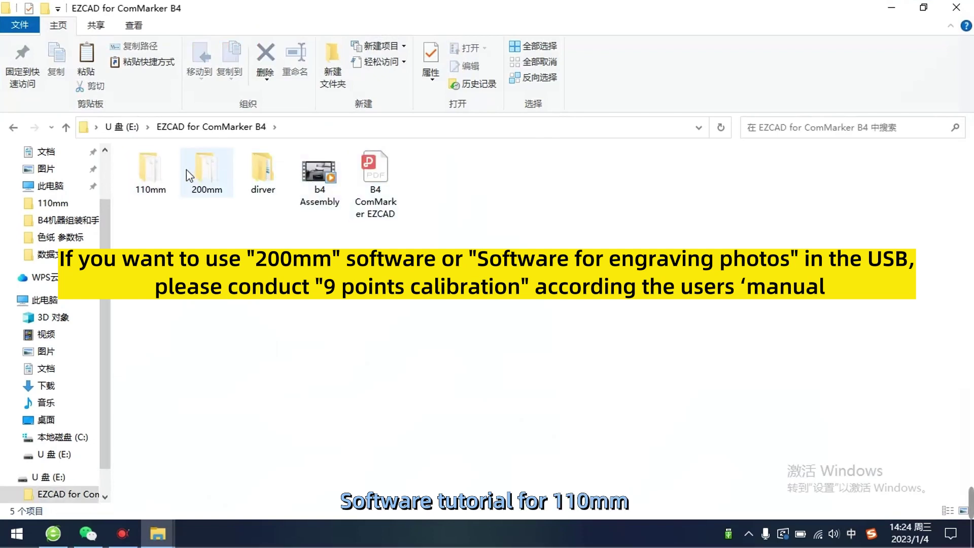
left_click(163, 181)
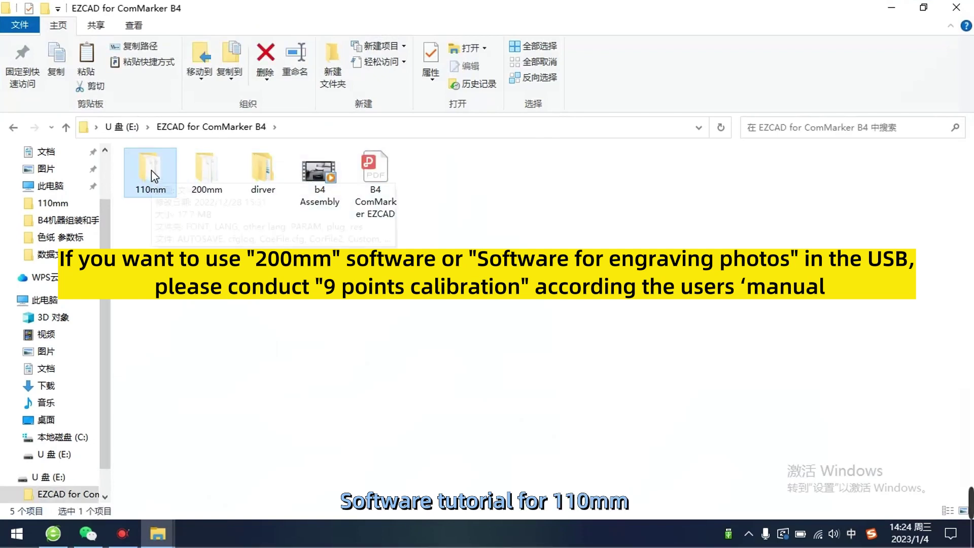
double_click(149, 177)
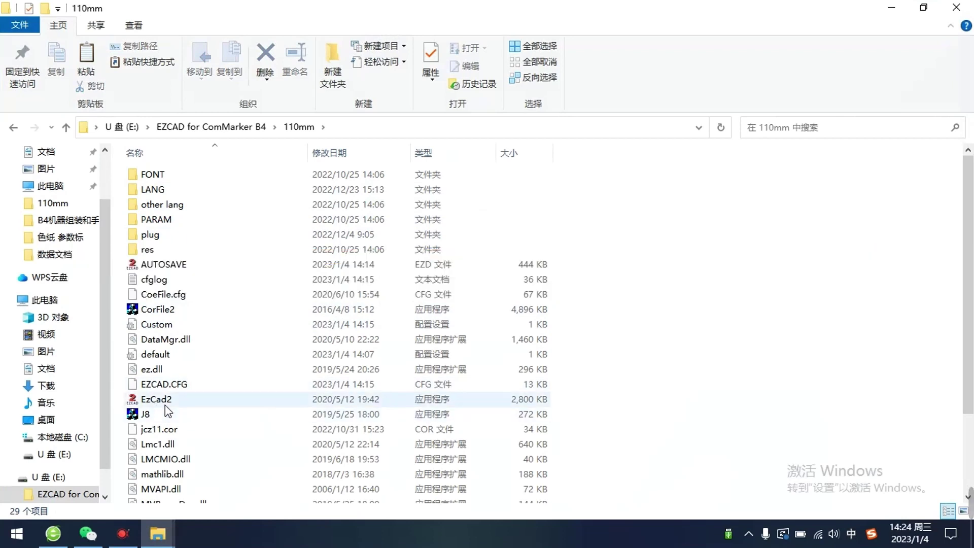
left_click(217, 401)
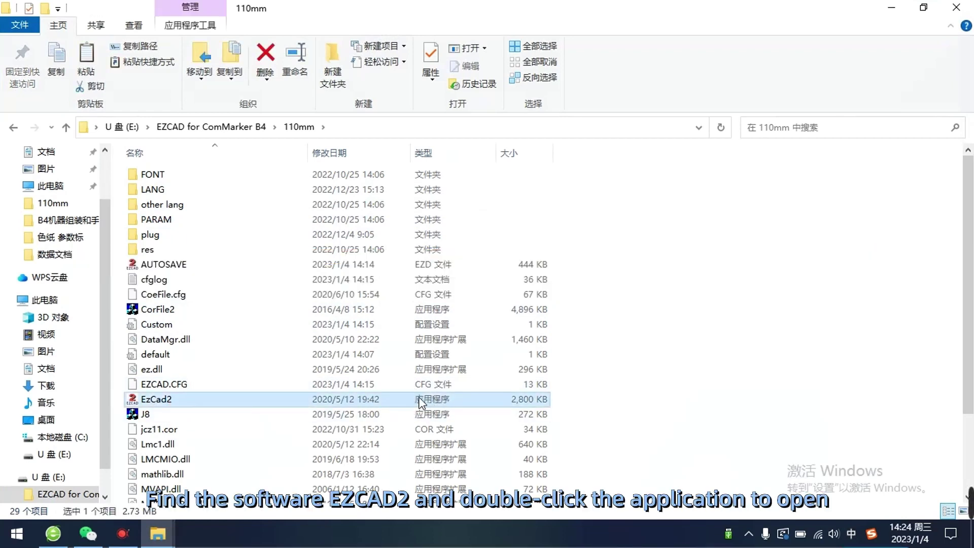
double_click(263, 407)
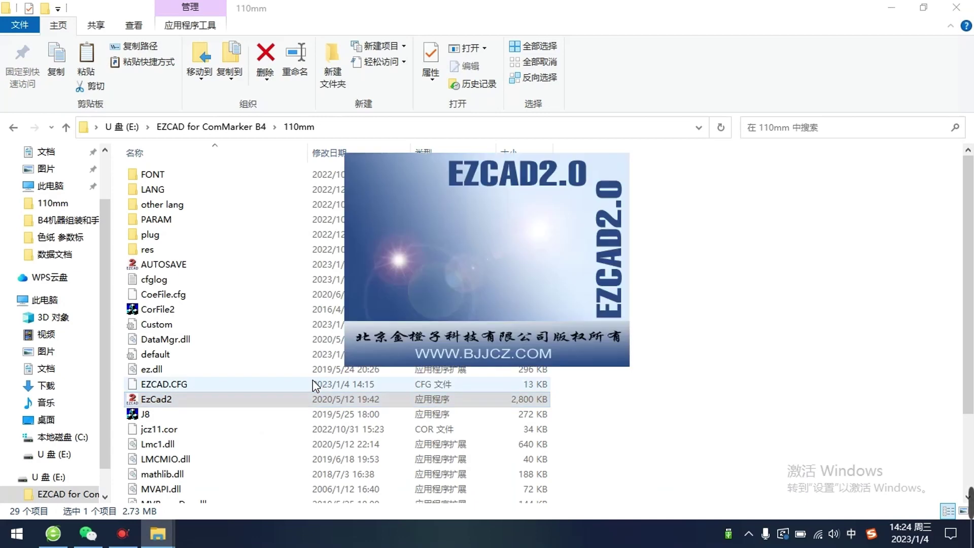
left_click(891, 8)
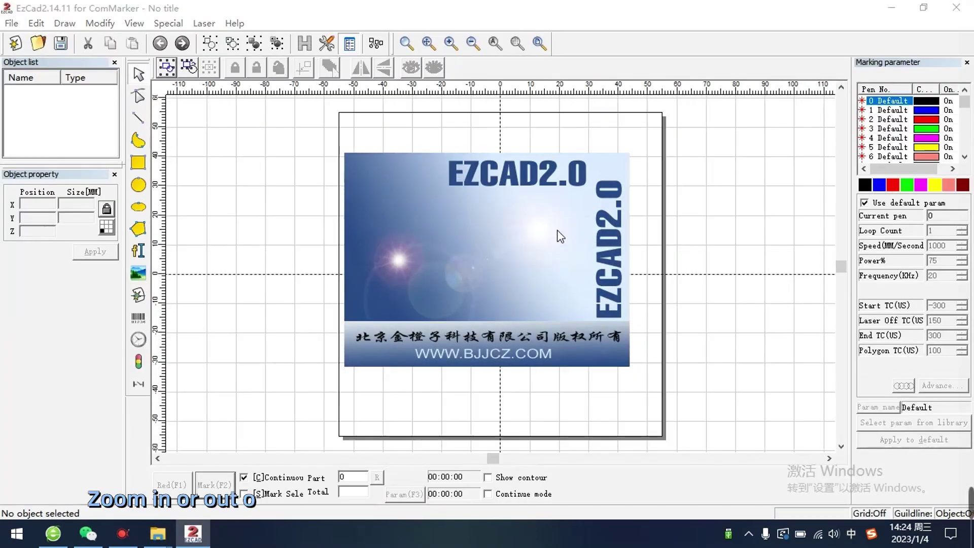
scroll(483, 293, "down", 2)
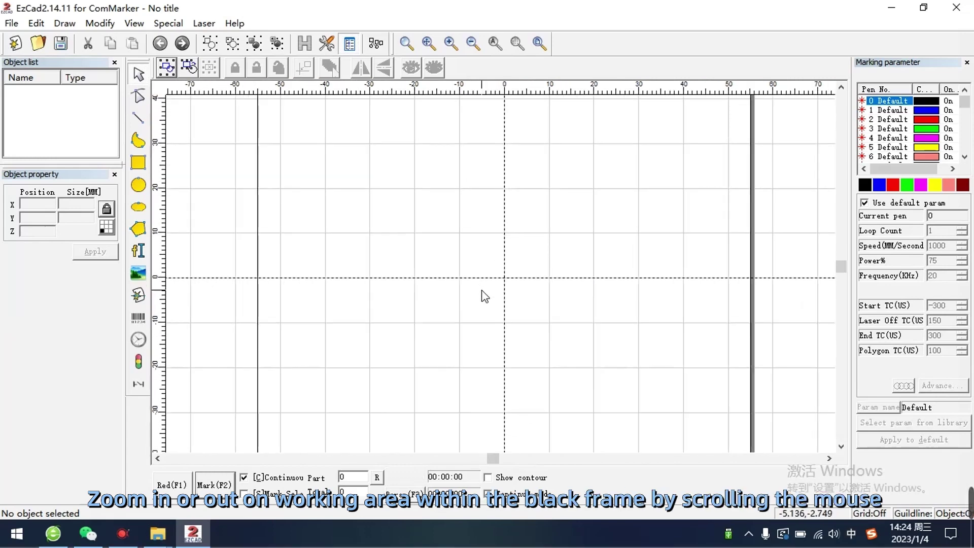
scroll(484, 289, "down", 5)
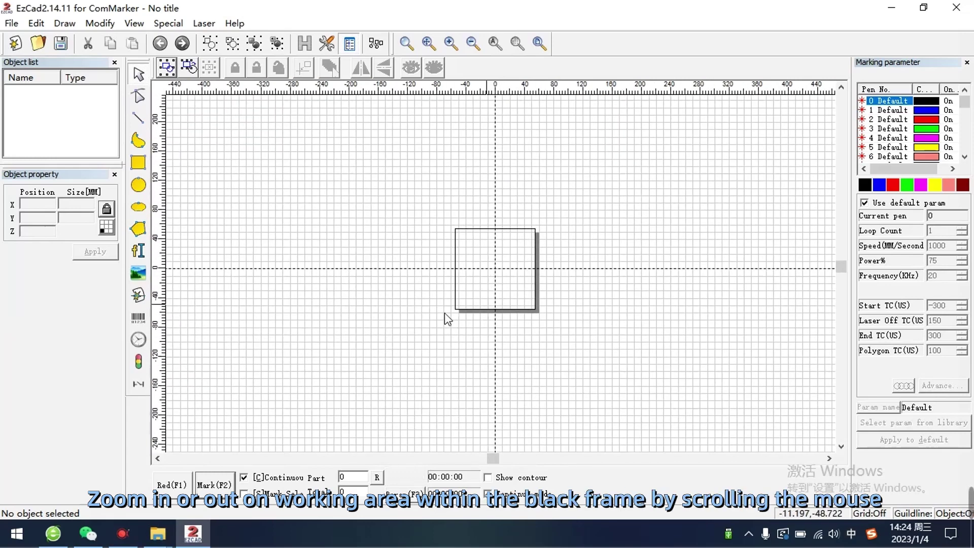
scroll(522, 253, "up", 3)
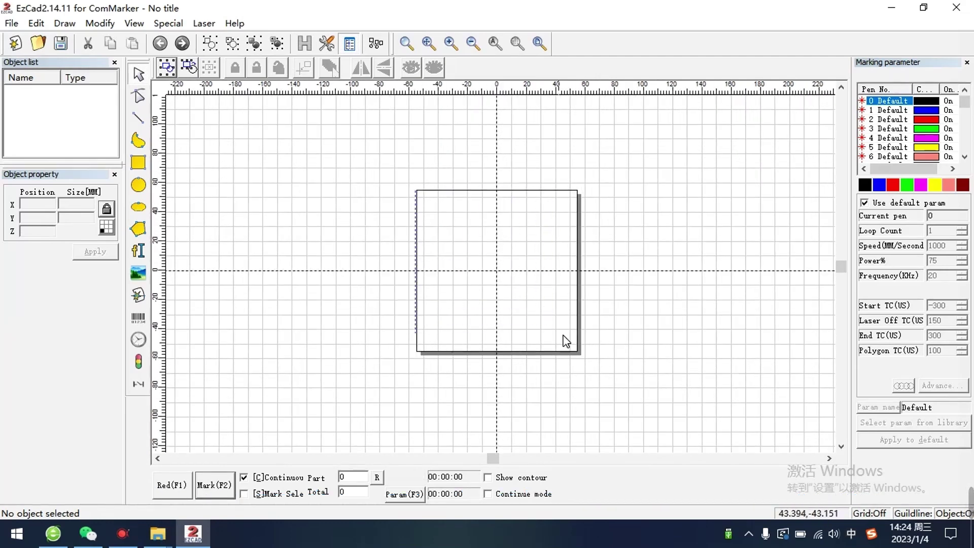
left_click_drag(418, 193, 579, 355)
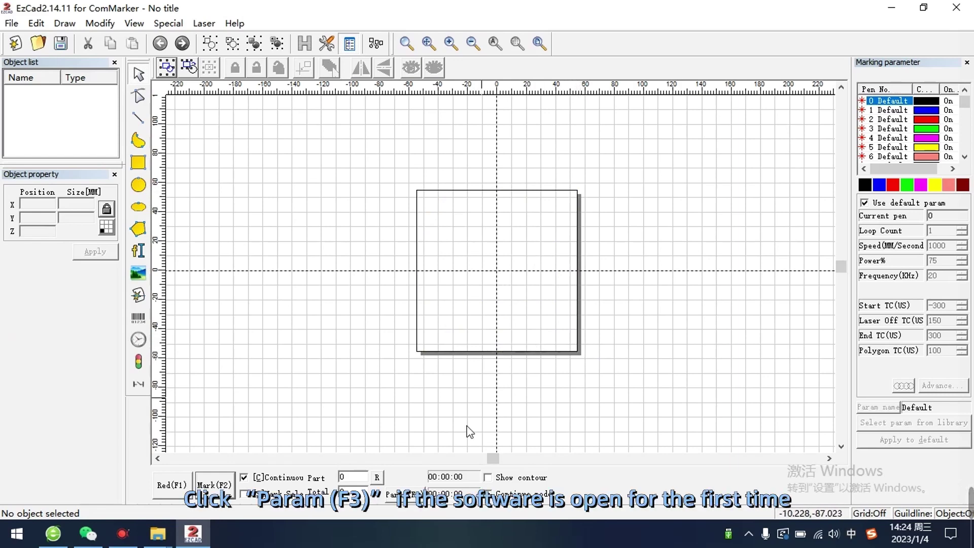
Open the marking parameter configuration and keep the use of the correction file enabled for the field
left_click(412, 500)
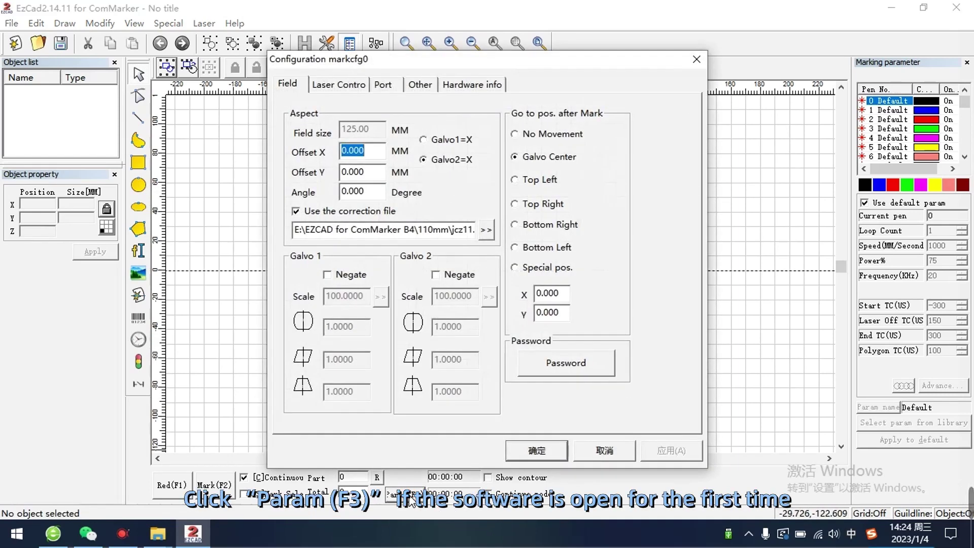
left_click(313, 211)
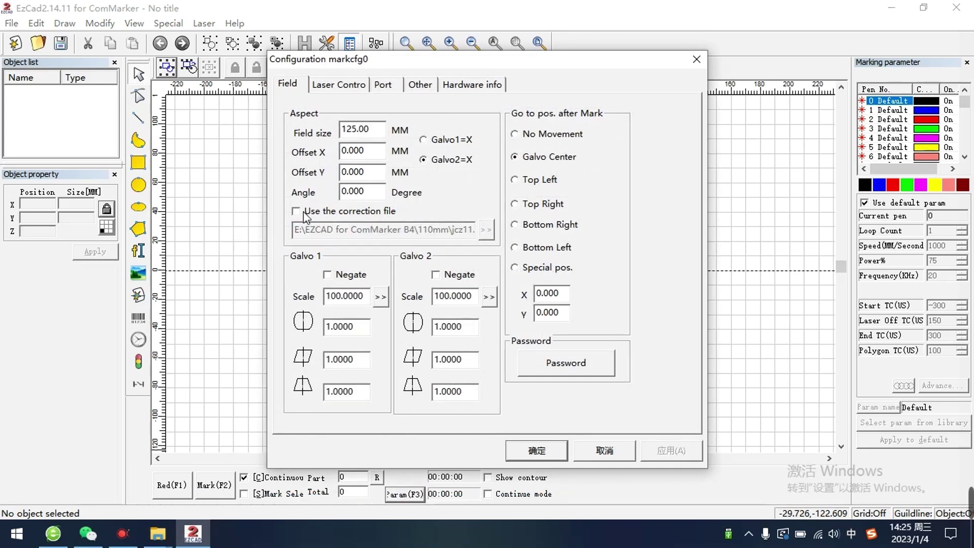
left_click(304, 211)
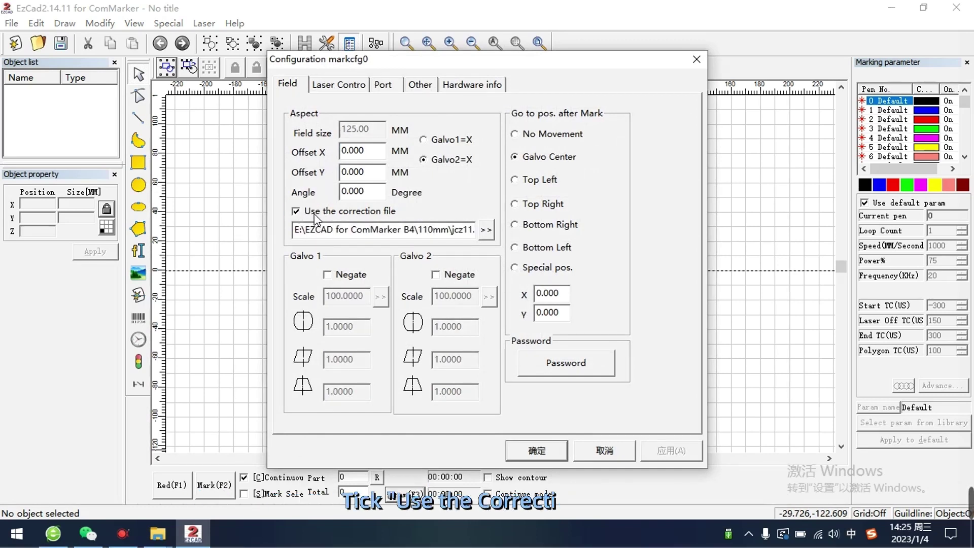
Load the correction file jcz11.cor from the 110mm folder of EZCAD for ComMarker B4 on the USB drive and accept the configuration
left_click(483, 229)
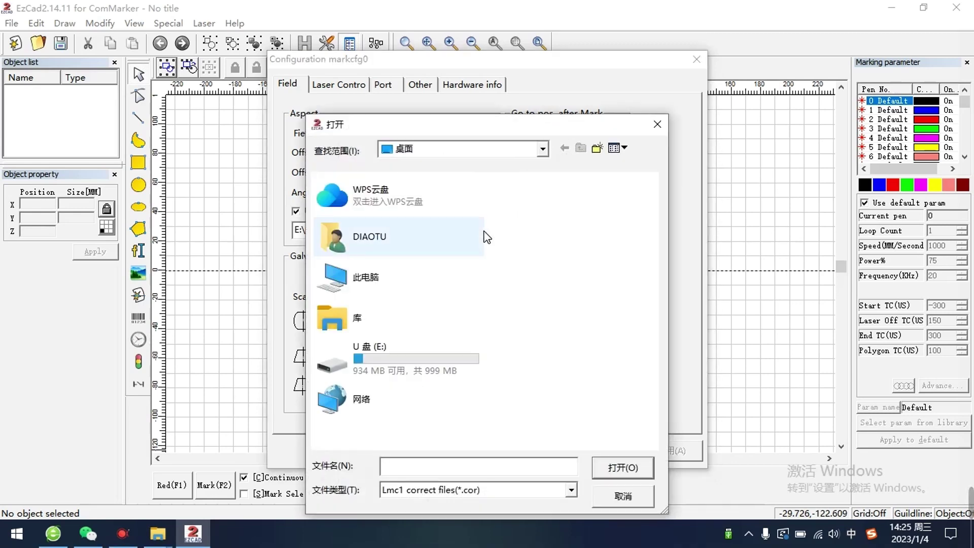
left_click(455, 361)
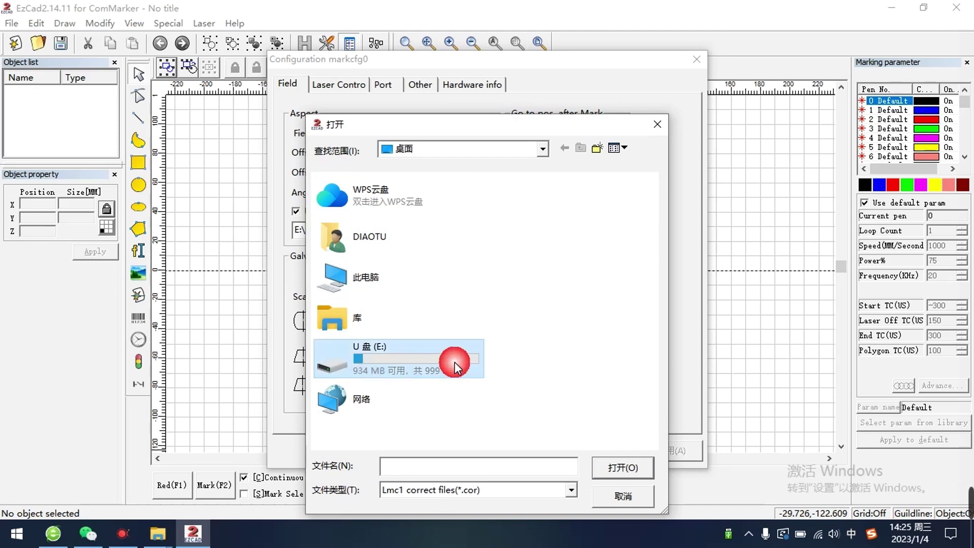
double_click(399, 363)
left_click(388, 197)
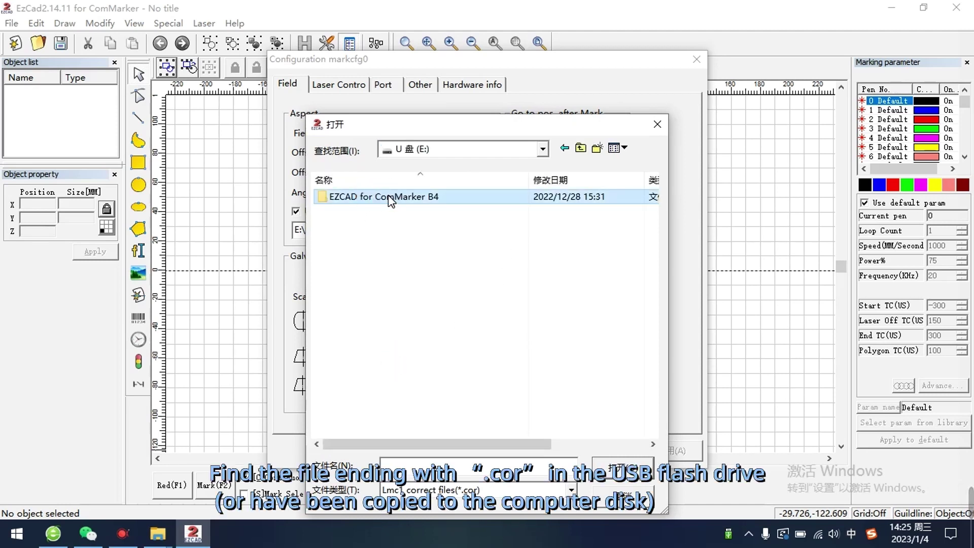
double_click(435, 201)
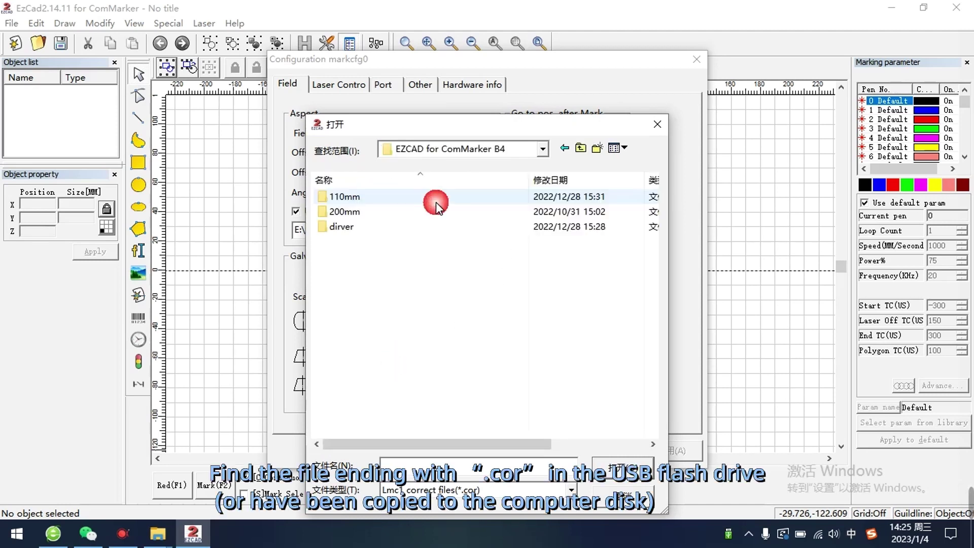
double_click(350, 197)
left_click(350, 288)
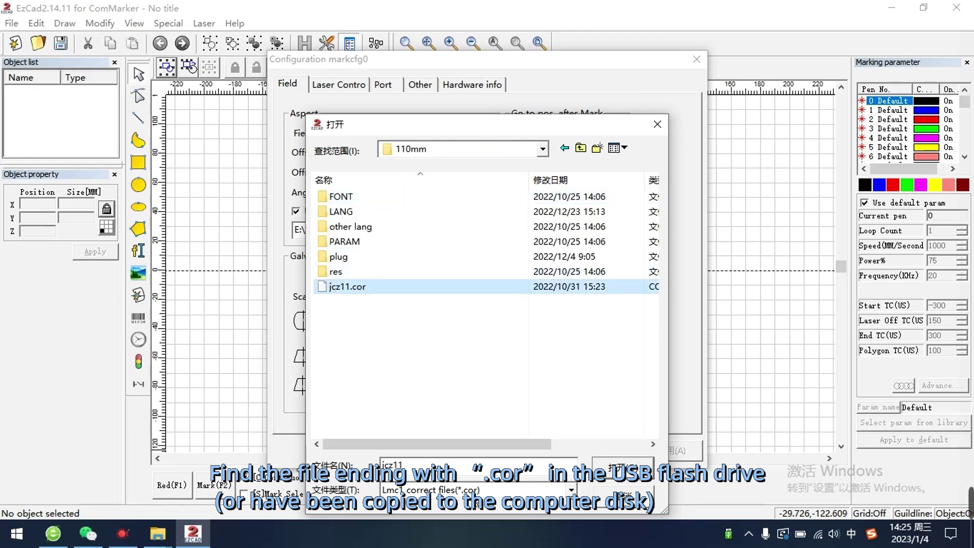
left_click(624, 465)
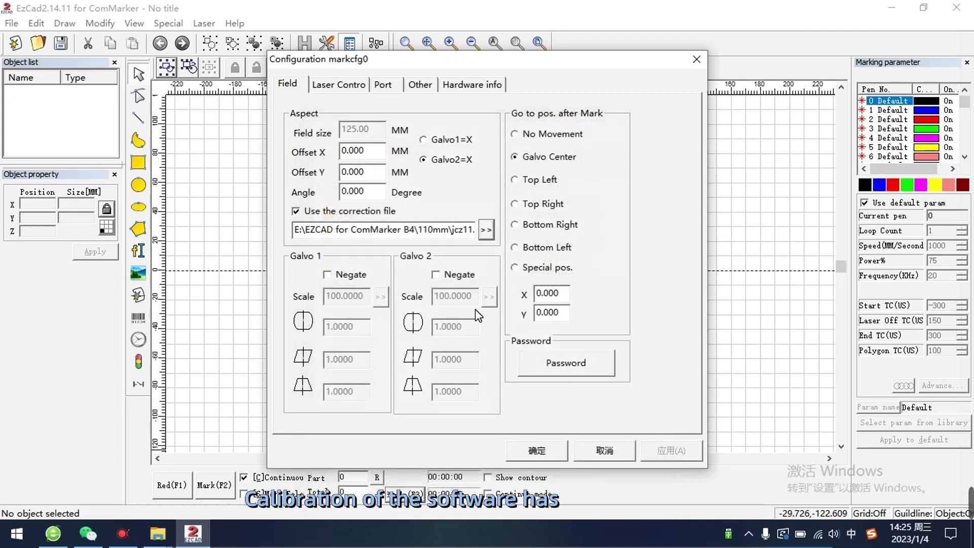
left_click(541, 448)
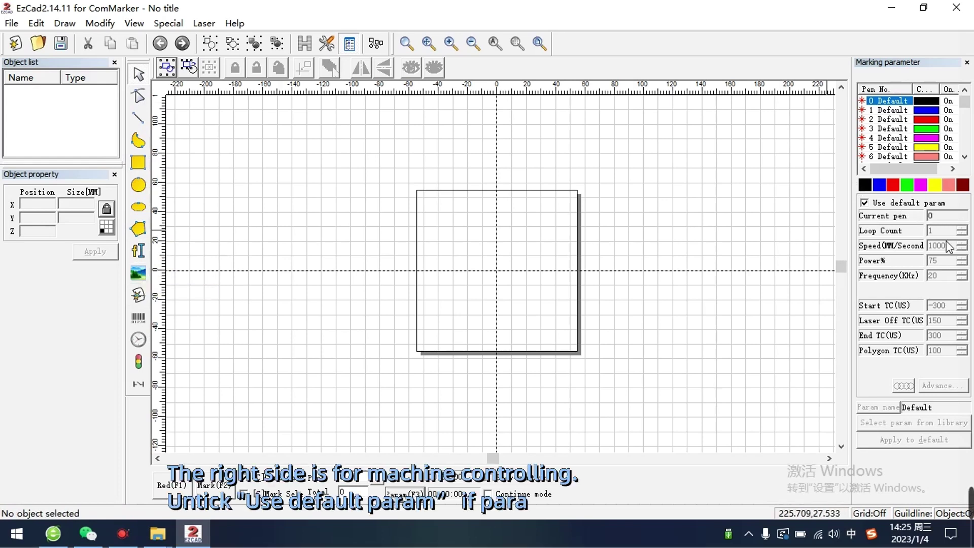
Turn off the default parameters for pen 0 and make its speed and power values active for editing
left_click(873, 205)
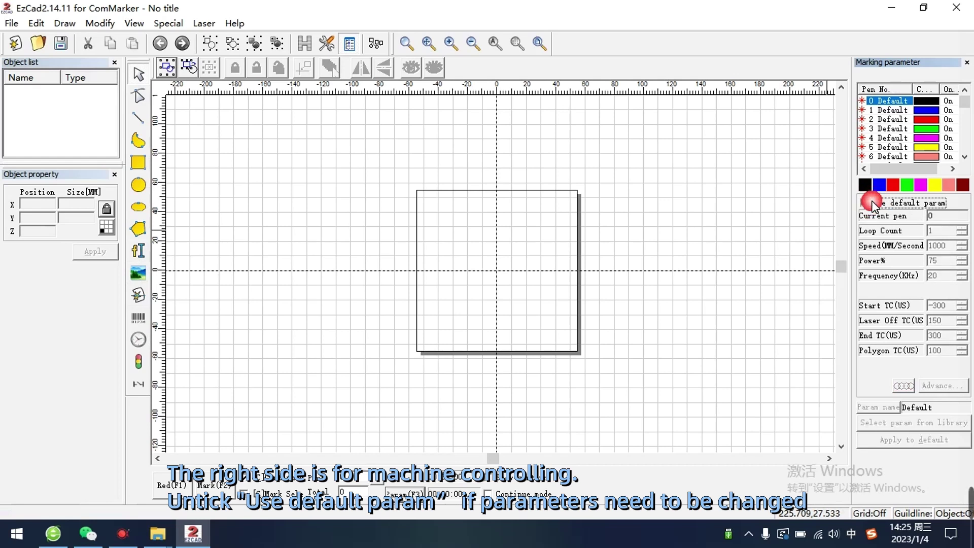
left_click(873, 203)
left_click(873, 203)
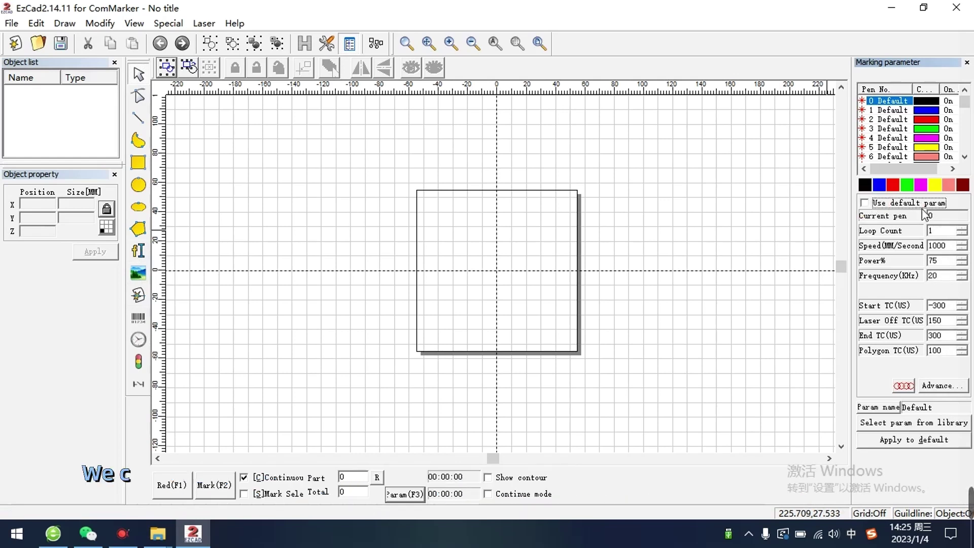
left_click(951, 249)
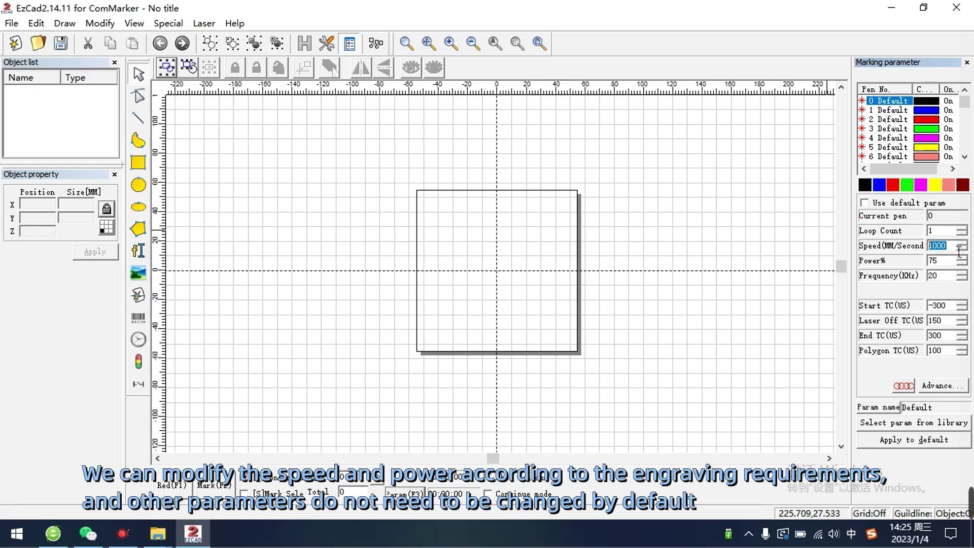
mouse_move(952, 246)
left_mouse_down()
mouse_move(923, 247)
mouse_move(924, 263)
left_mouse_up()
left_click(949, 262)
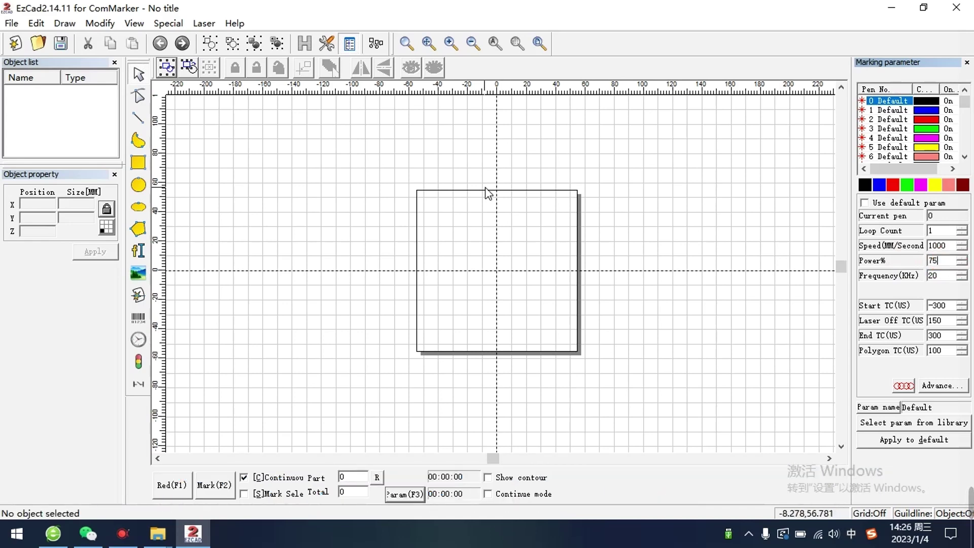
Place a new text object near the centre of the work area
scroll(492, 274, "up", 3)
scroll(496, 276, "up", 1)
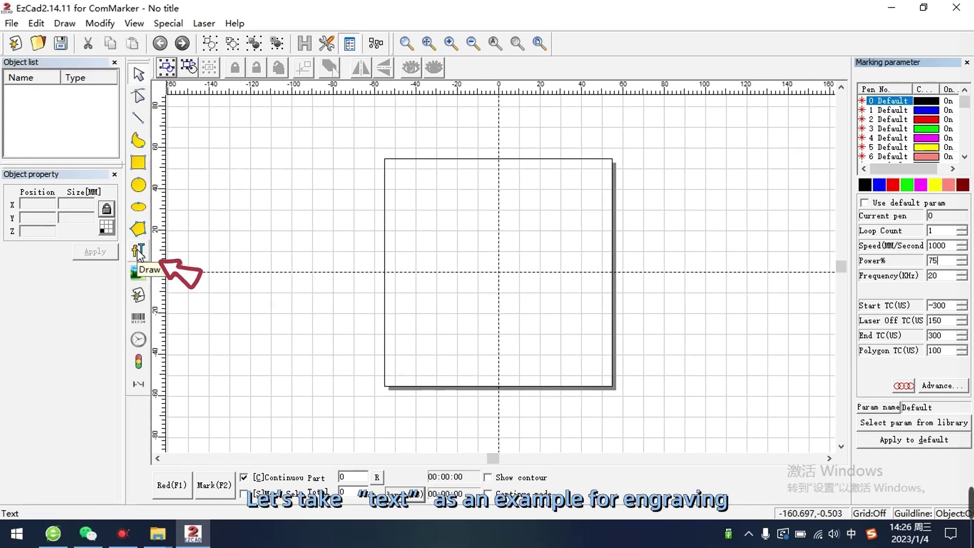
left_click(139, 252)
left_click(477, 267)
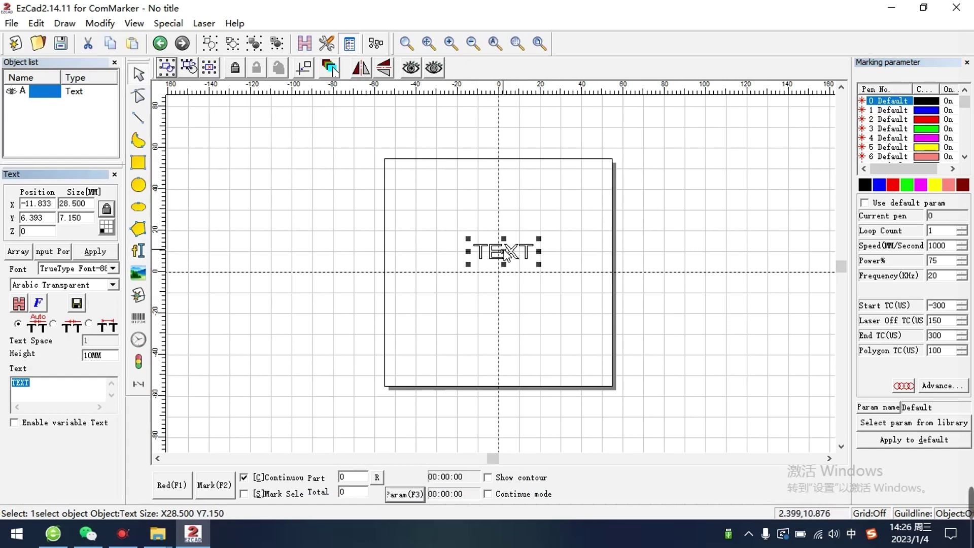
Replace the text object's content with ComMarker and apply the change
left_click(67, 387)
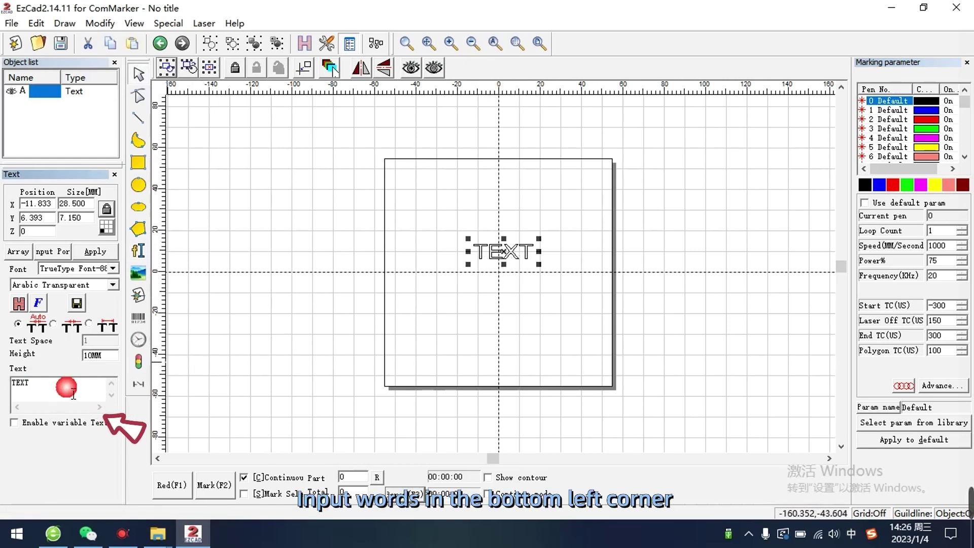
left_click_drag(90, 393, 2, 395)
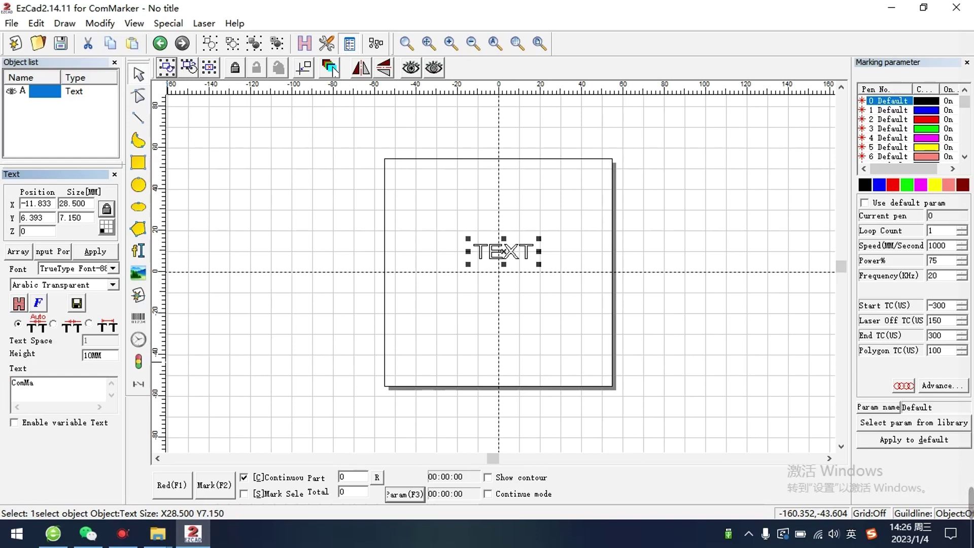
type("ker")
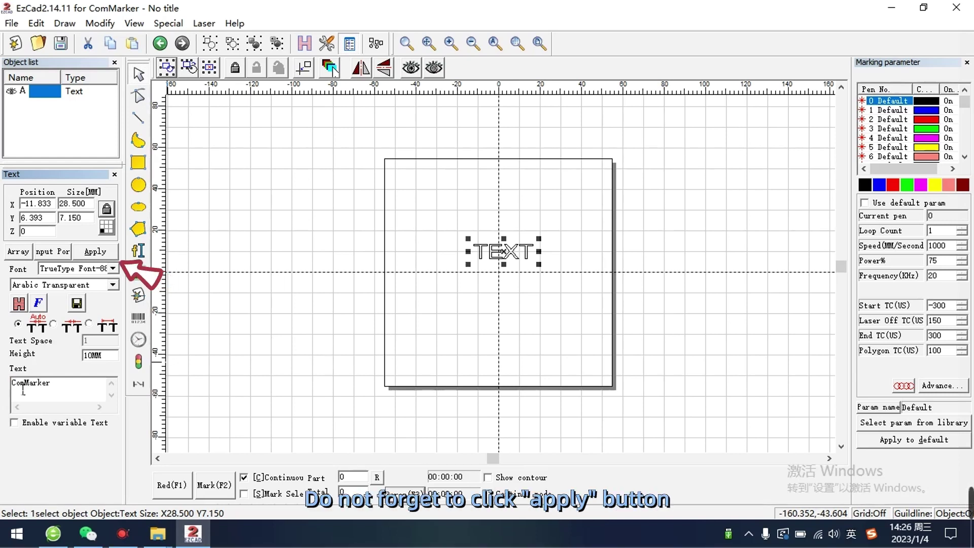
left_click(95, 252)
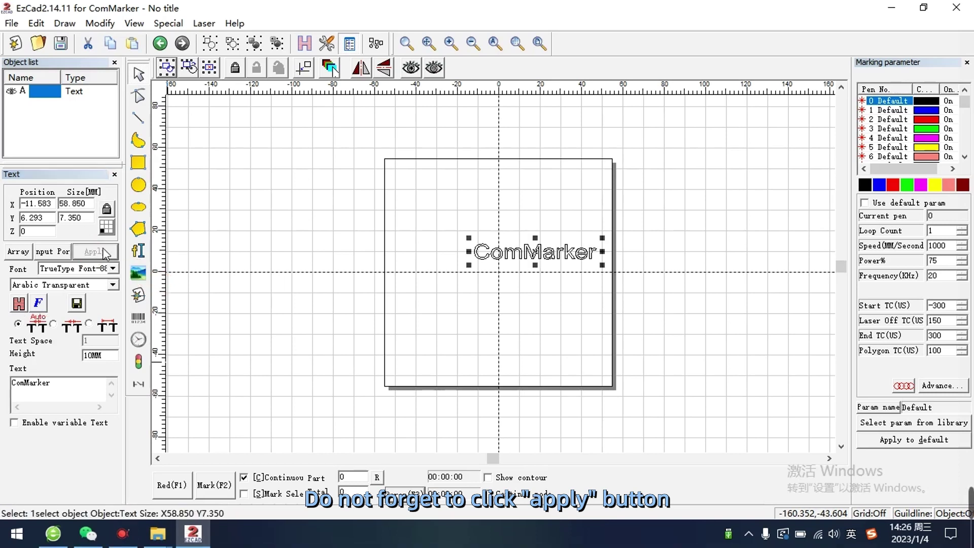
Move the ComMarker text past the work area's upper-left corner, and put it back to the origin
left_click_drag(514, 261, 302, 184)
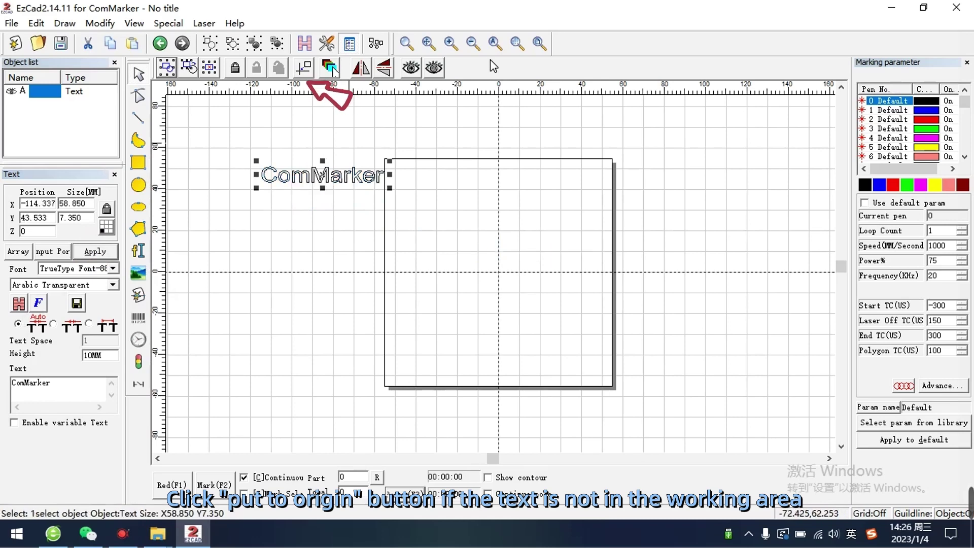
left_click(304, 69)
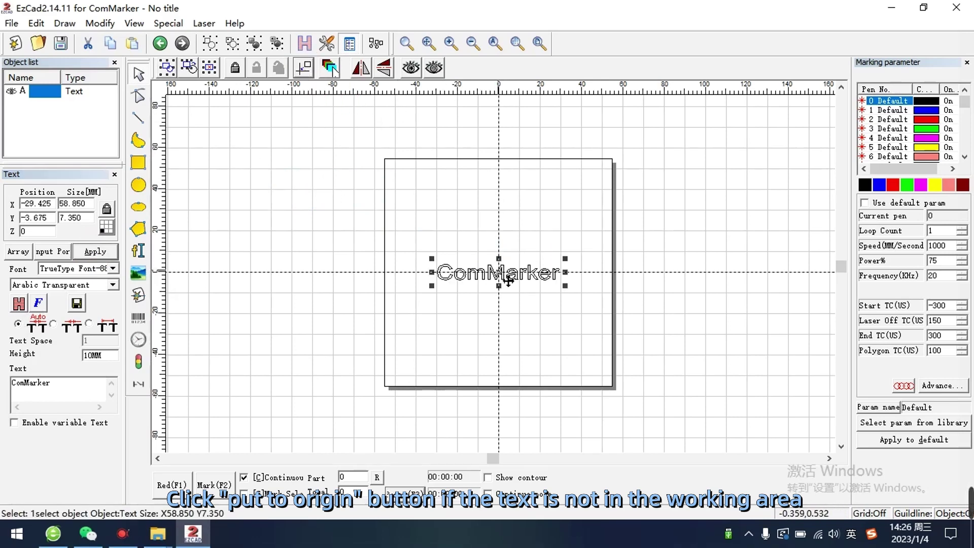
Set the ComMarker text's X size to 60 mm, apply it, and toggle the proportional scaling lock
scroll(508, 278, "up", 5)
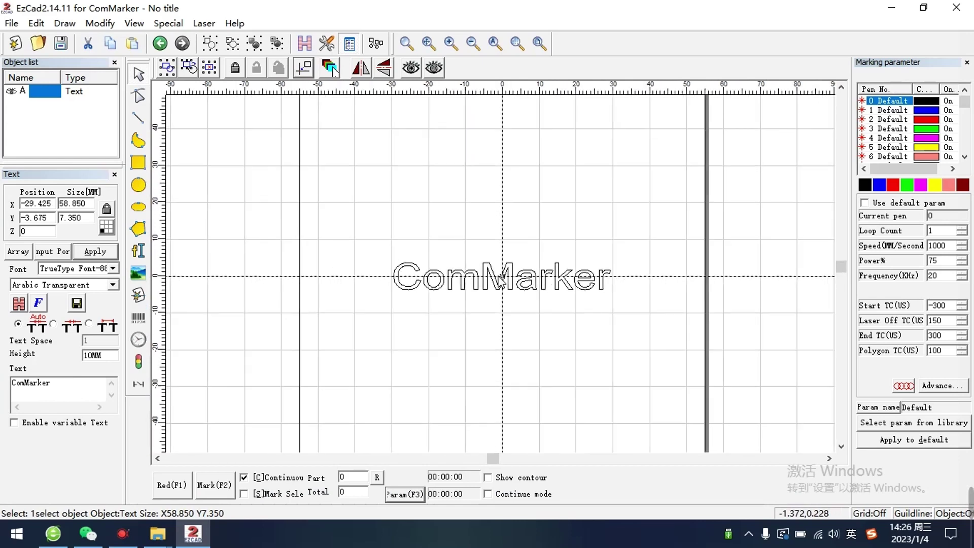
scroll(501, 278, "down", 1)
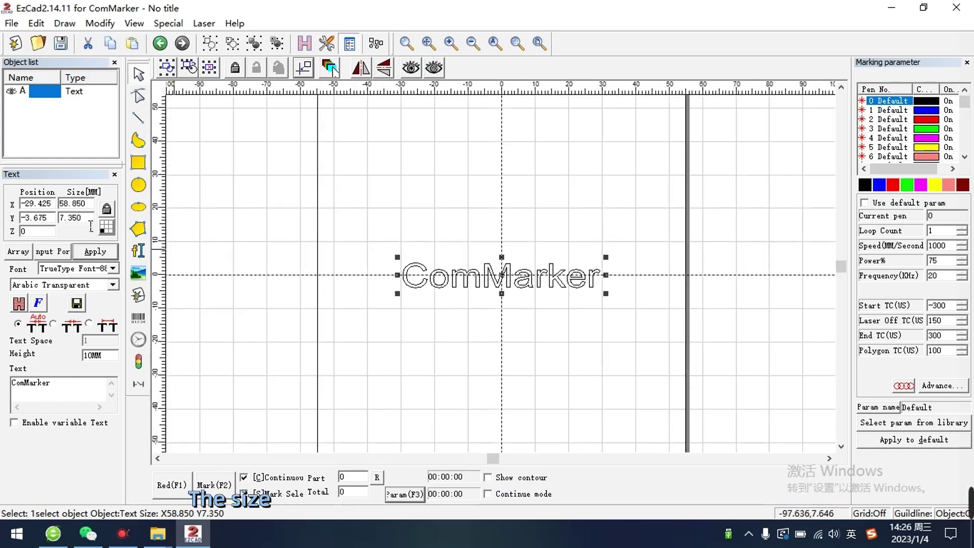
left_click_drag(89, 204, 55, 209)
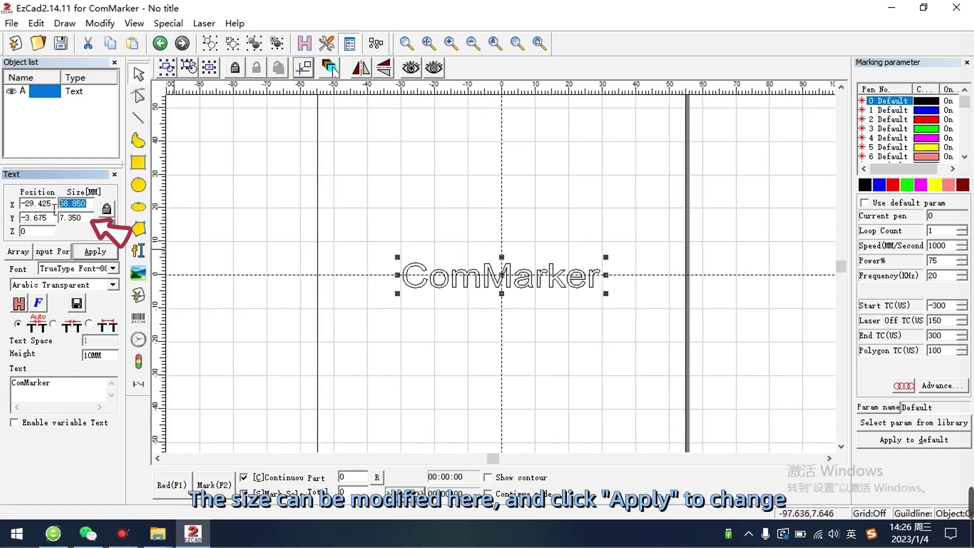
type("60")
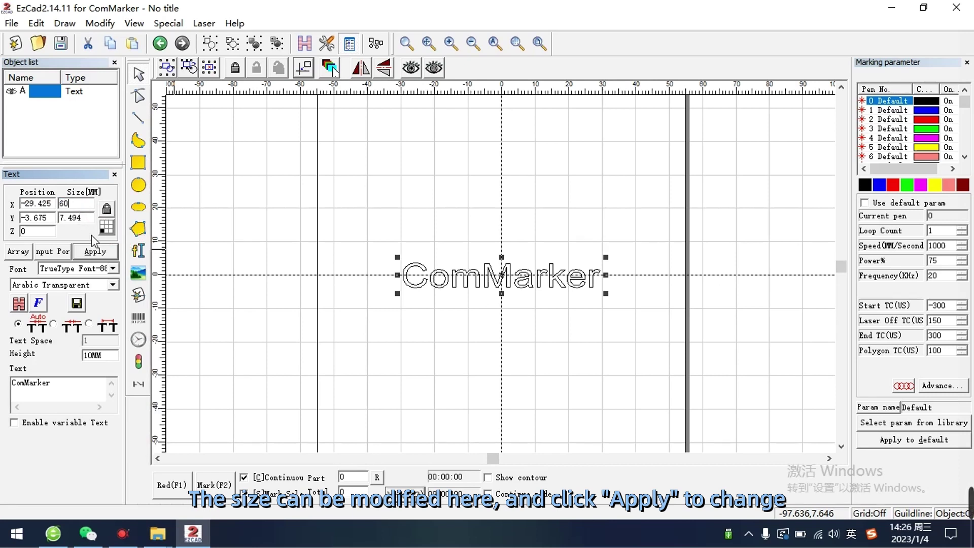
left_click(95, 252)
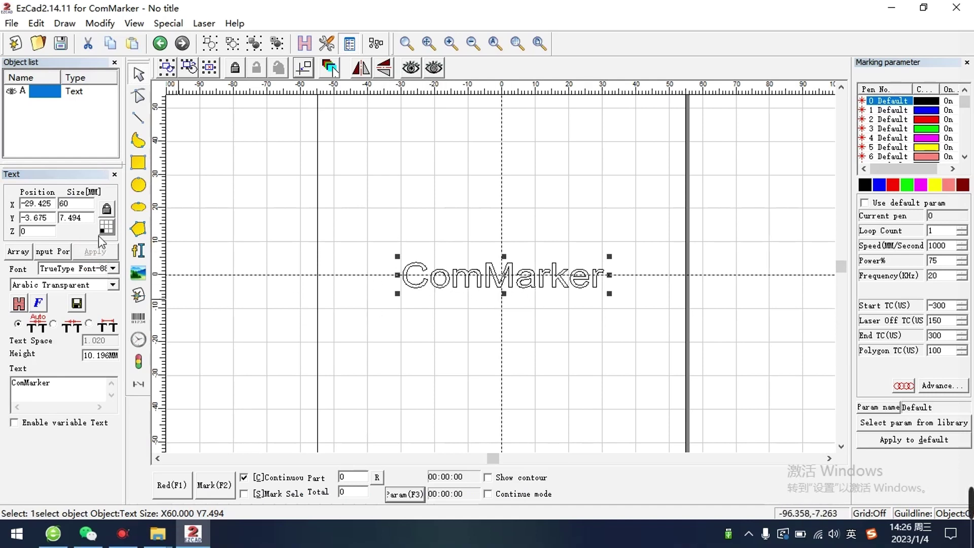
left_click(106, 208)
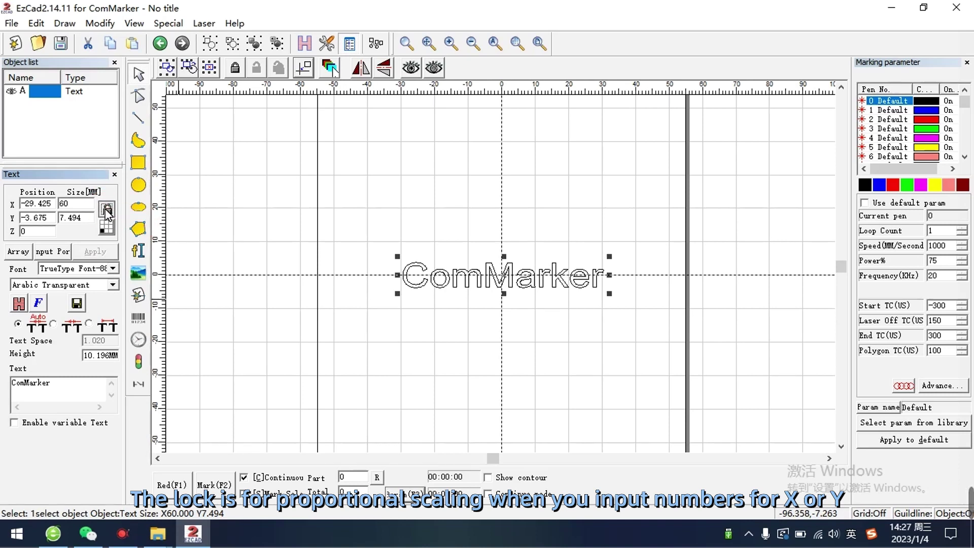
Change the ComMarker text's font to 宋体 and apply it
left_click(113, 285)
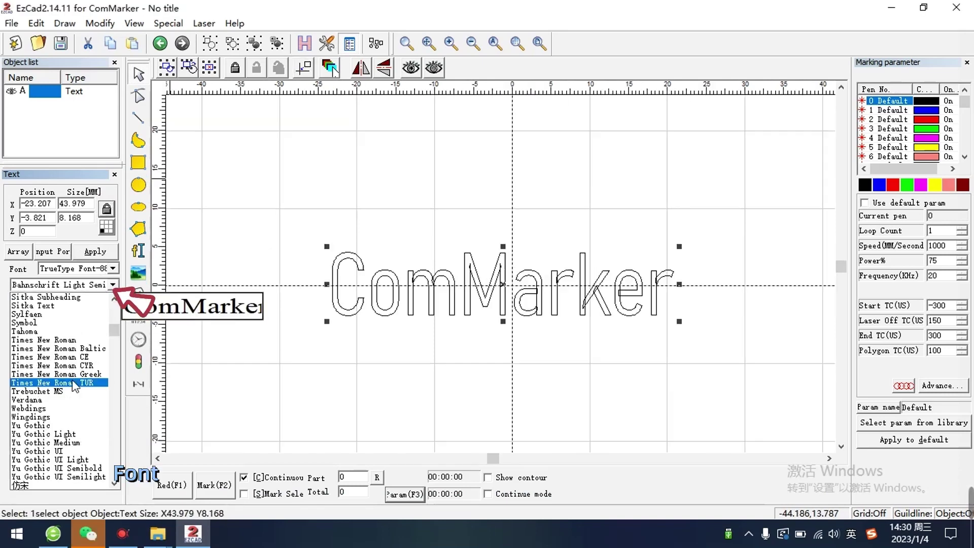
scroll(66, 323, "down", 10)
scroll(66, 327, "up", 4)
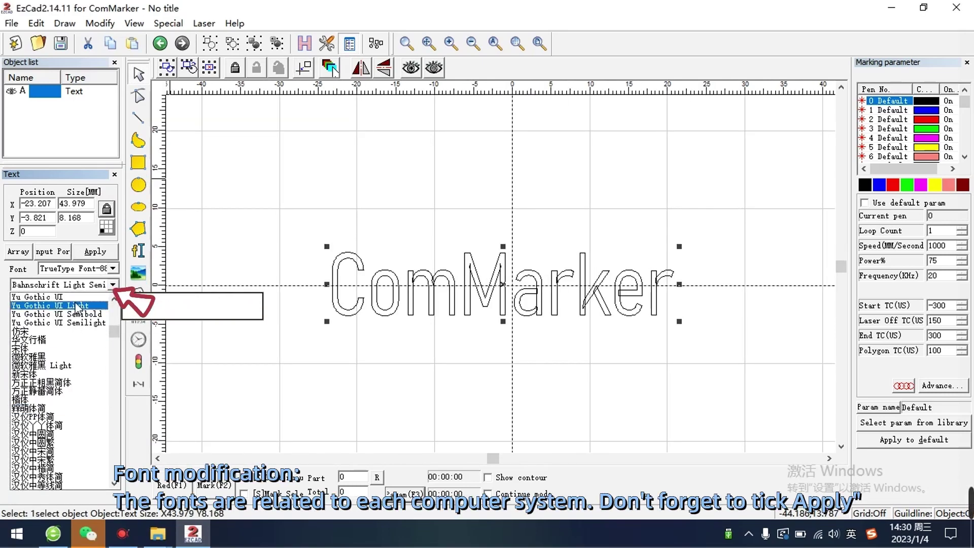
left_click(51, 348)
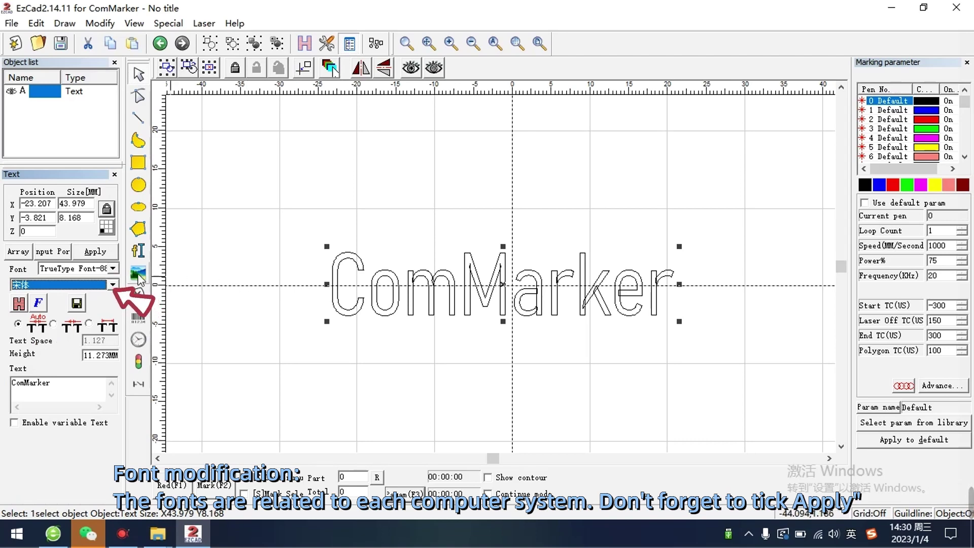
left_click(97, 252)
Examine the ComMarker text's bold, italic, character width, spacing and orientation options in its font settings, and close them without changes
scroll(525, 296, "up", 2)
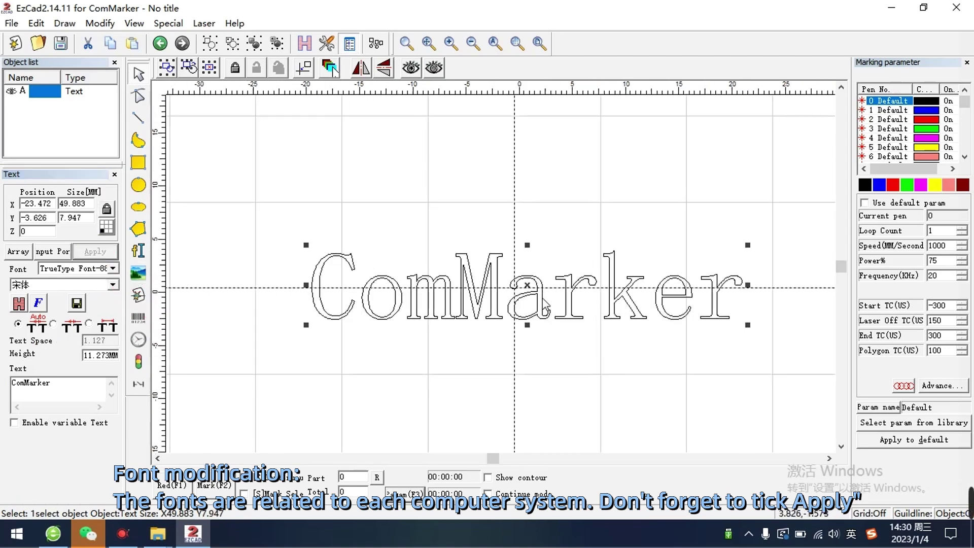
scroll(526, 295, "down", 5)
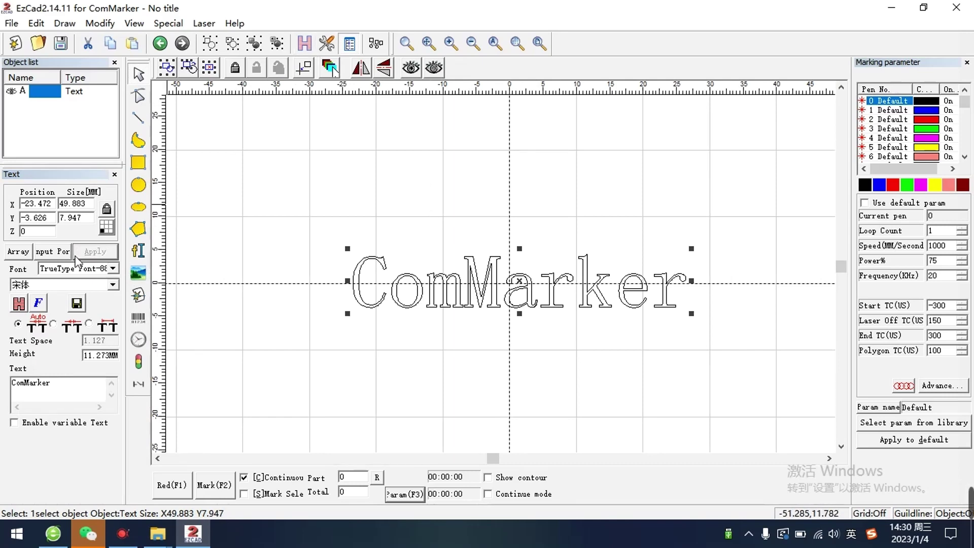
left_click(37, 304)
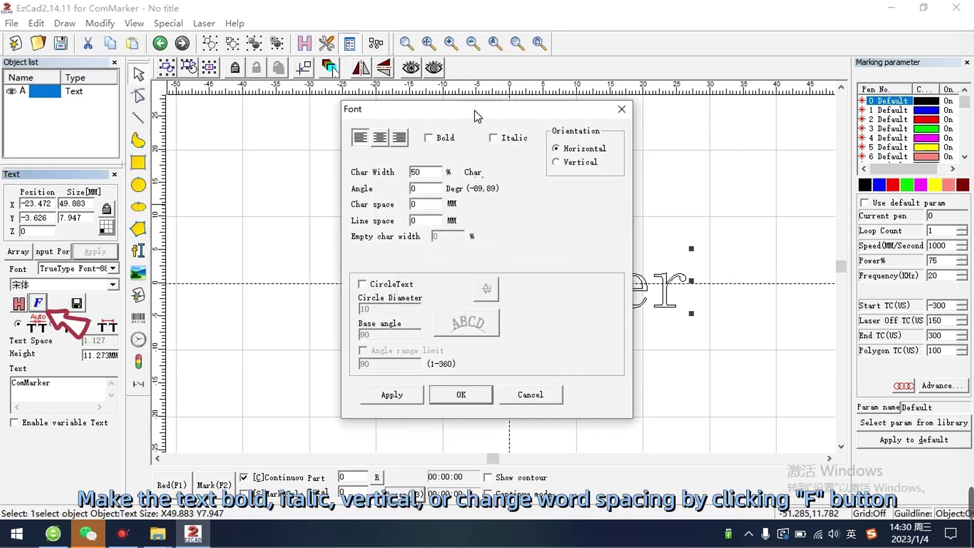
left_click_drag(477, 116, 288, 120)
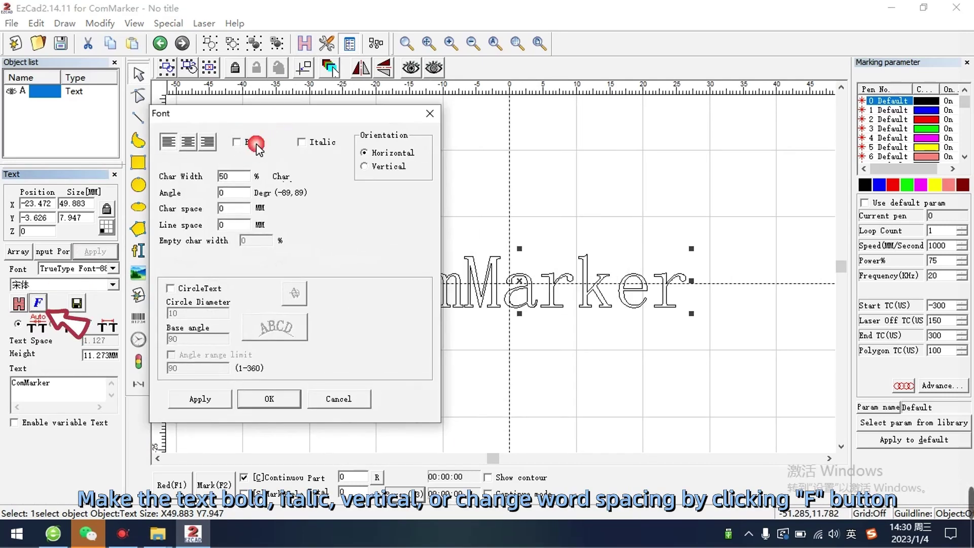
left_click(302, 144)
left_click(303, 143)
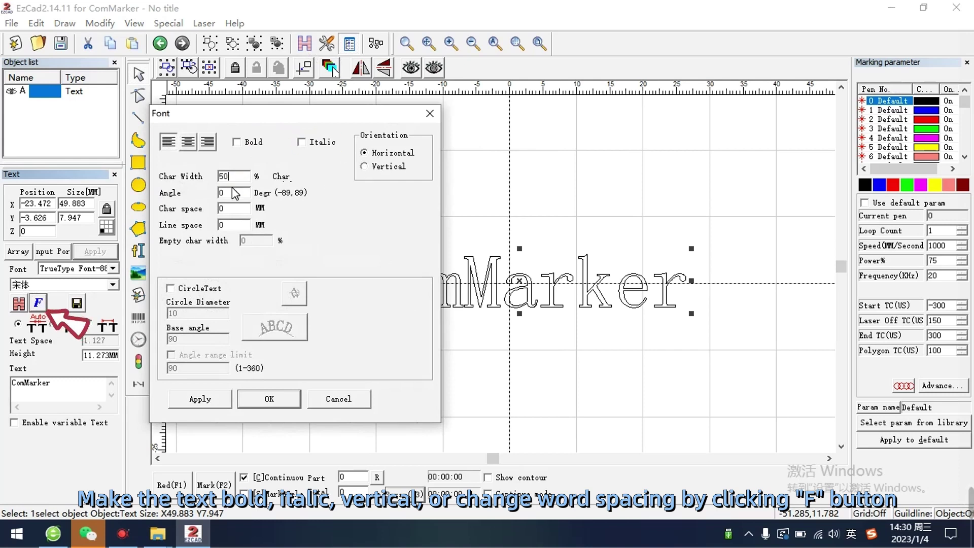
left_click(238, 209)
left_click(233, 224)
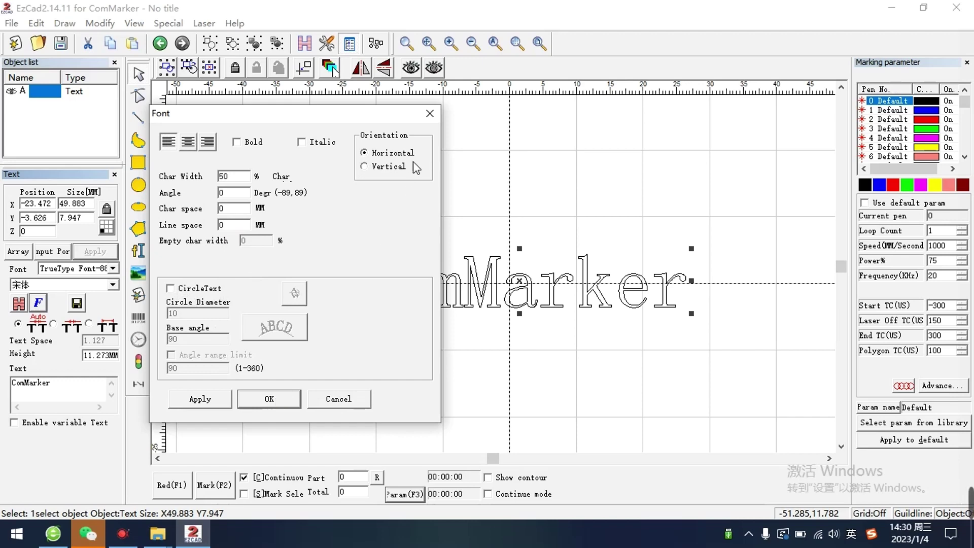
left_click(429, 114)
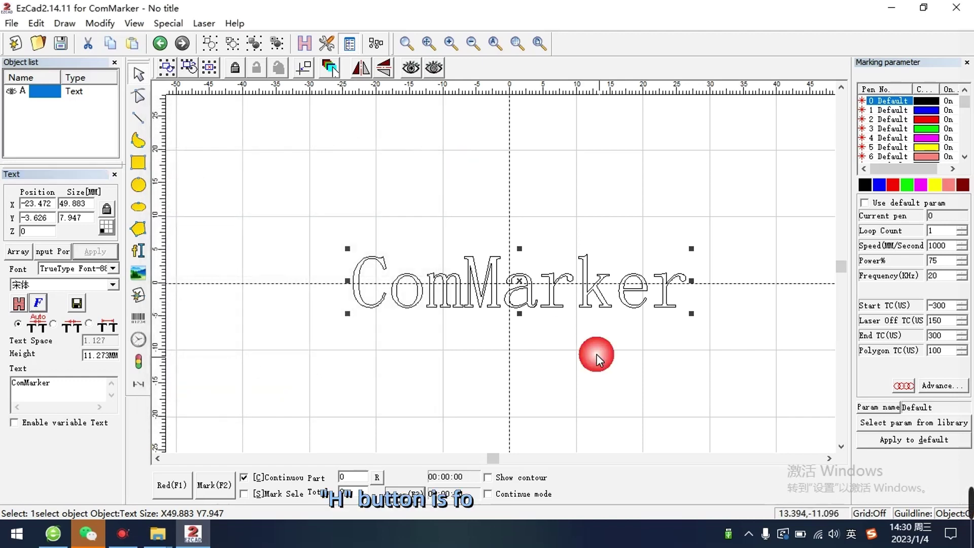
Hatch the ComMarker text without contour marking, using the Z-shaped hatch type and a line space of 0.03 mm
left_click(304, 43)
left_click_drag(506, 105, 188, 122)
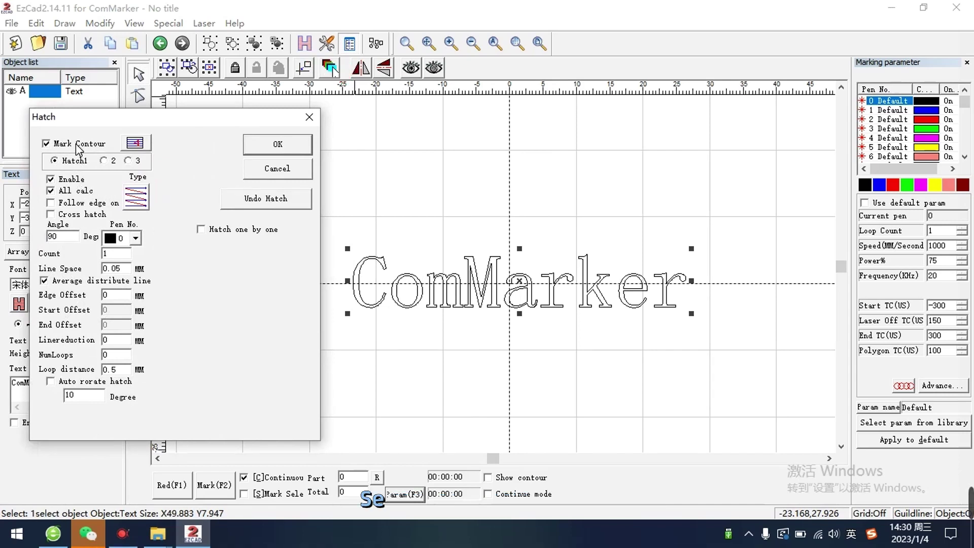
left_click(136, 197)
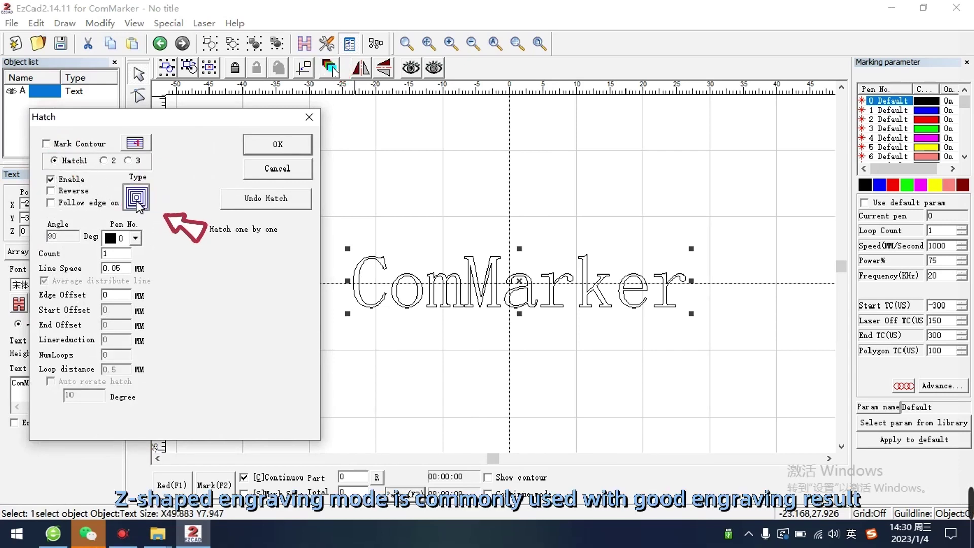
left_click(137, 199)
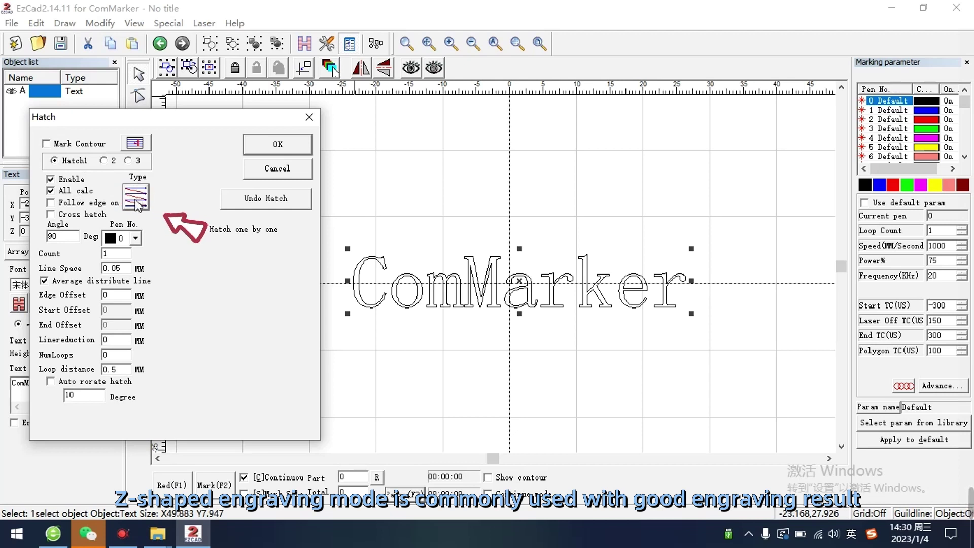
left_click(128, 270)
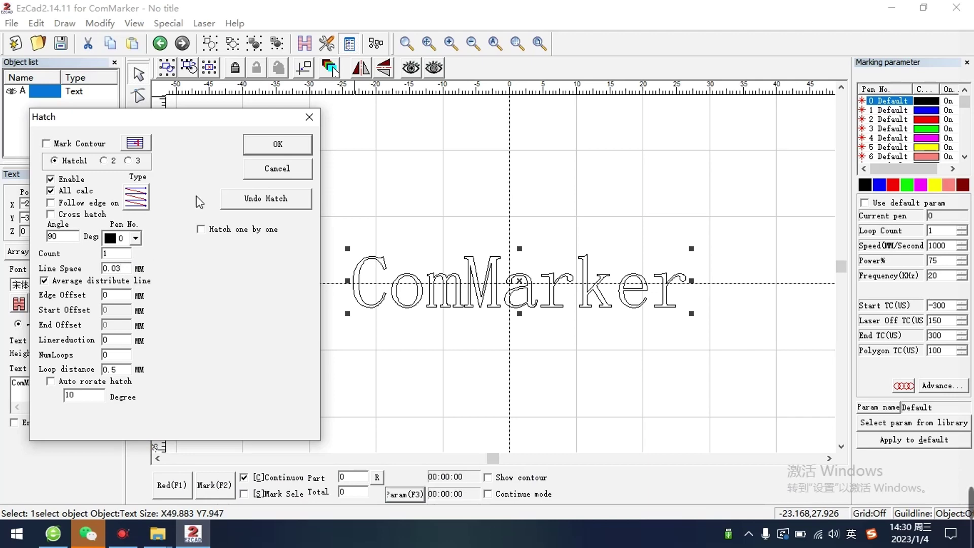
left_click(279, 147)
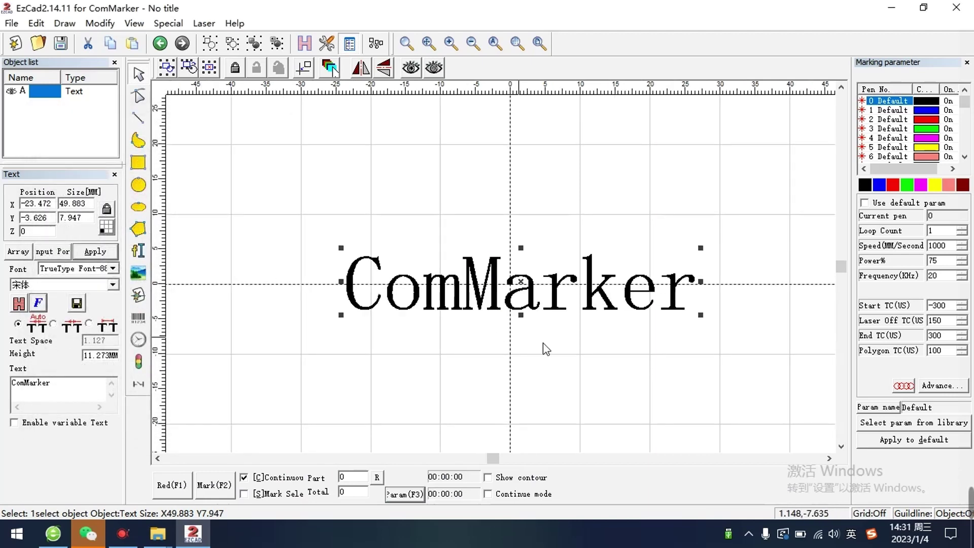
Preview the text's marking area with the red light, and mark the text with continuous marking turned off
left_click(172, 484)
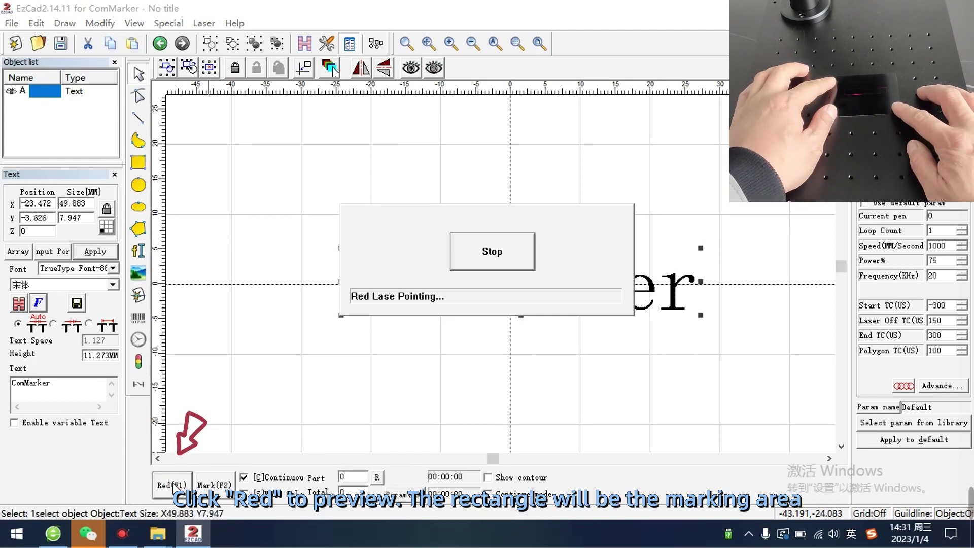
left_click(519, 252)
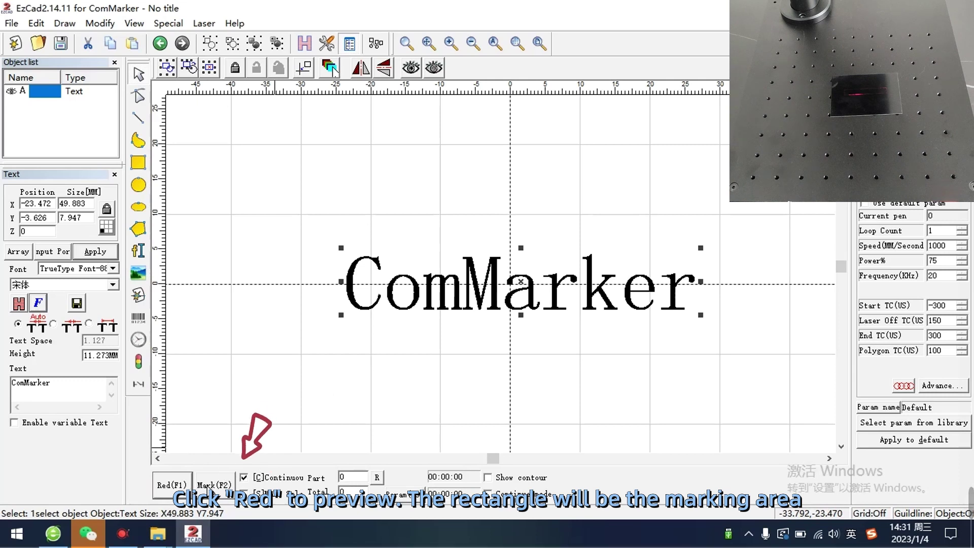
left_click(208, 486)
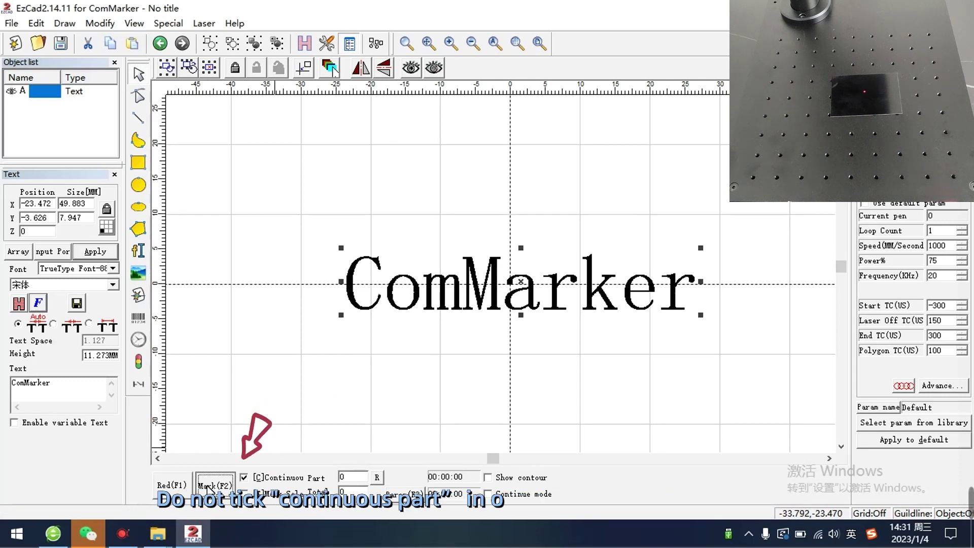
left_click(244, 478)
left_click(215, 485)
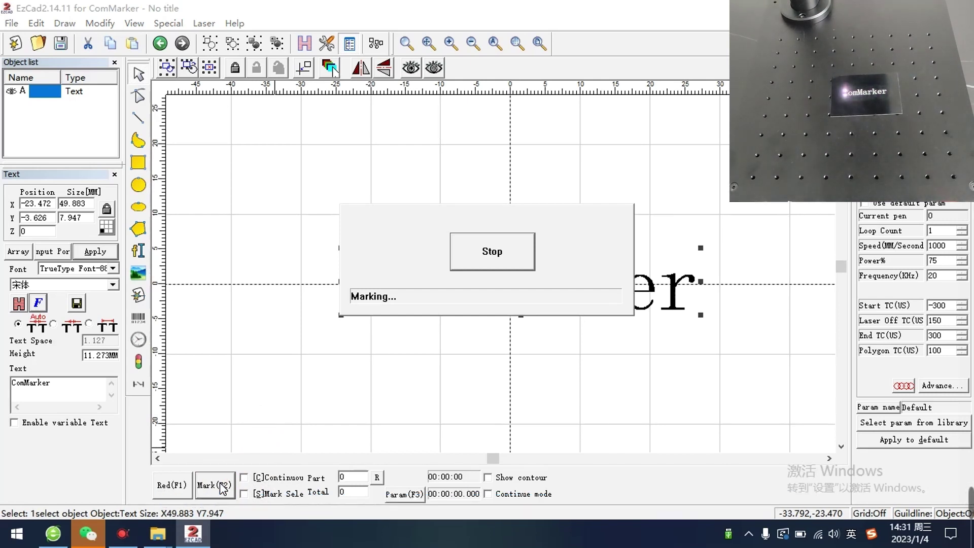
Delete the ComMarker text and import the picture 34.png from the desktop as a bitmap placed at the center
key("Delete")
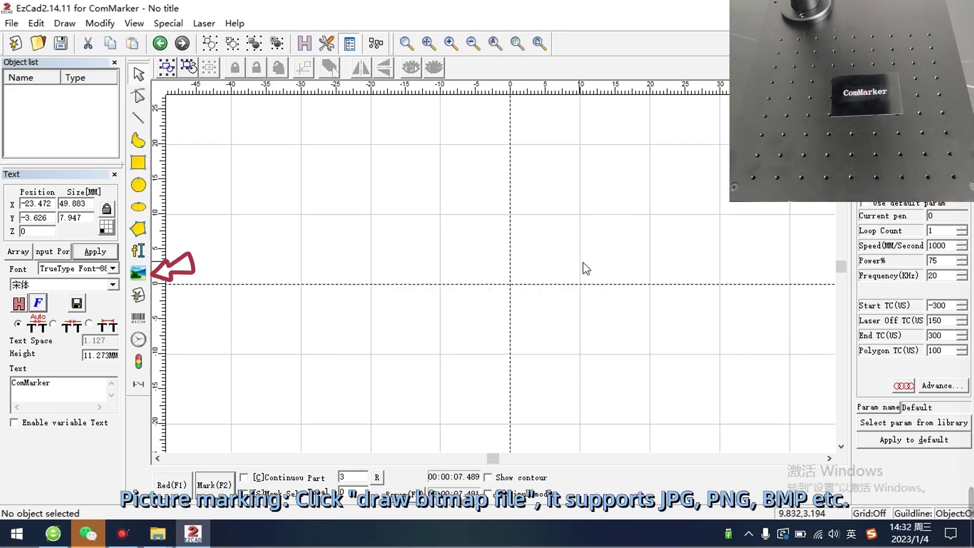
left_click(138, 275)
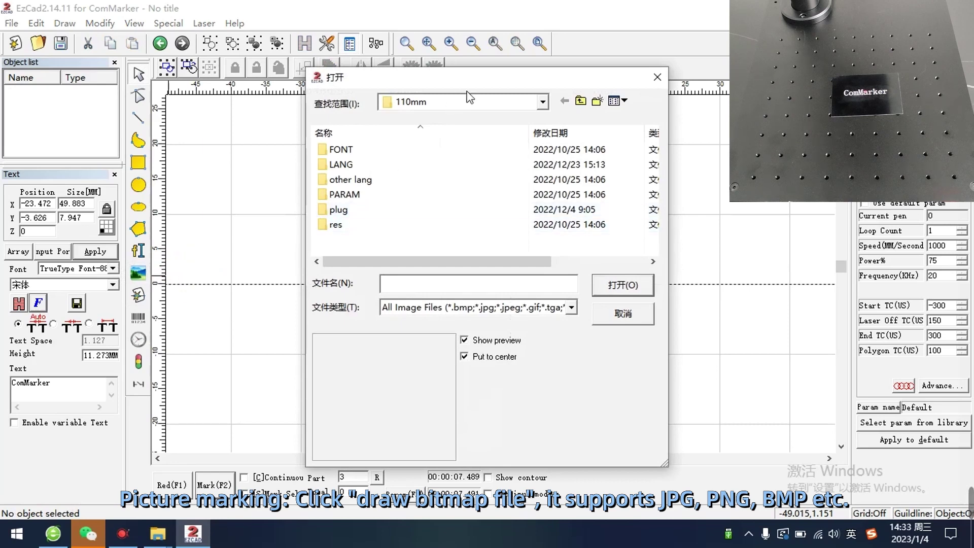
left_click(542, 103)
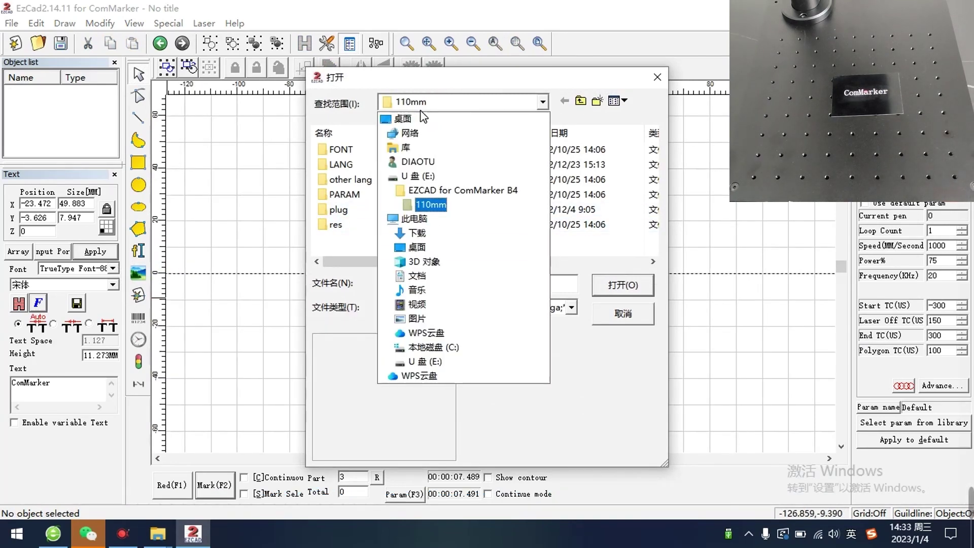
left_click(412, 120)
left_click(351, 218)
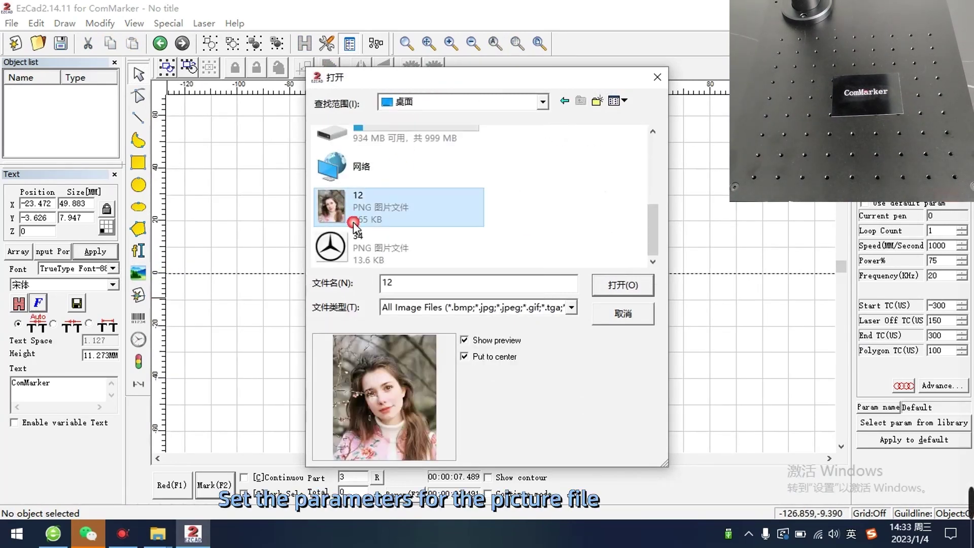
left_click(439, 256)
left_click(640, 290)
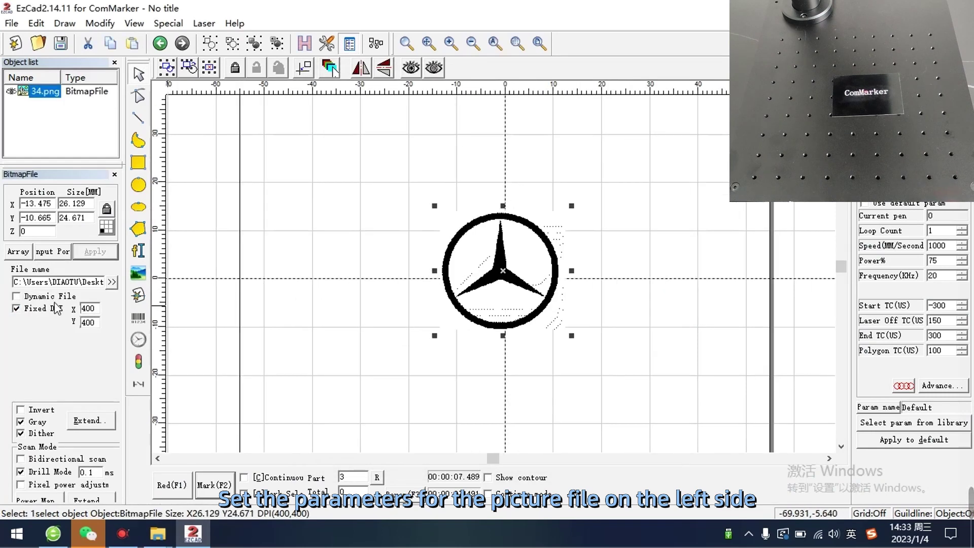
Toggle the picture's Fixed DPI option off and on, and check its X and Y values
double_click(33, 309)
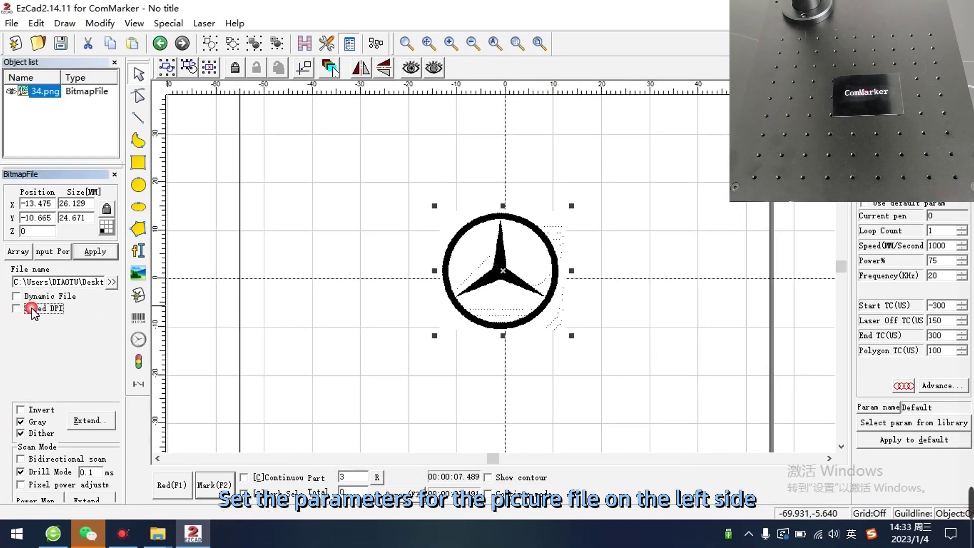
left_click(32, 310)
left_click_drag(97, 310, 83, 309)
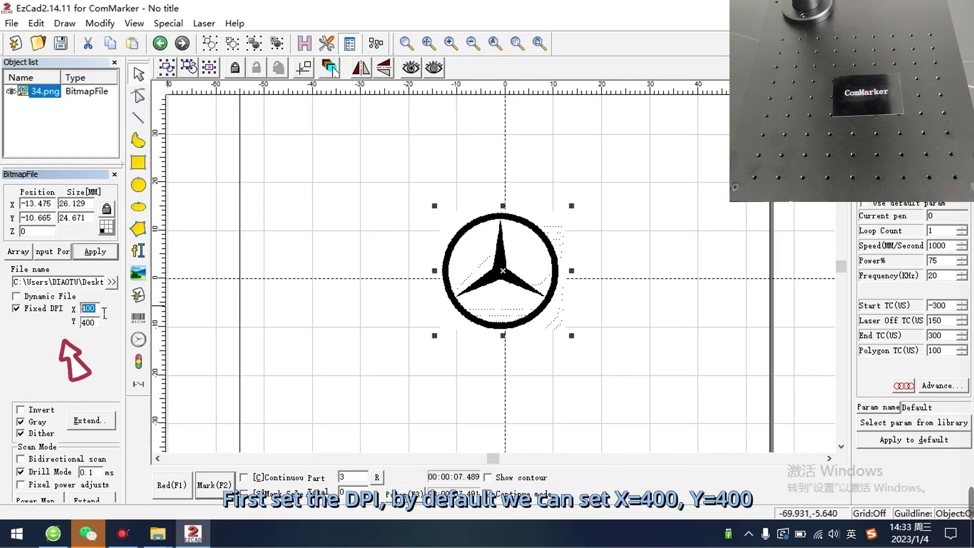
left_click(93, 311)
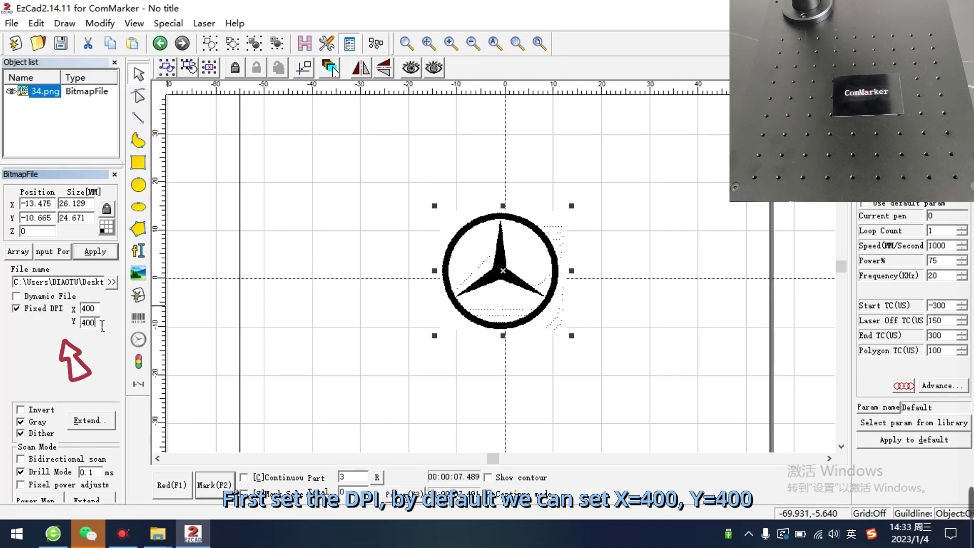
left_click(99, 324)
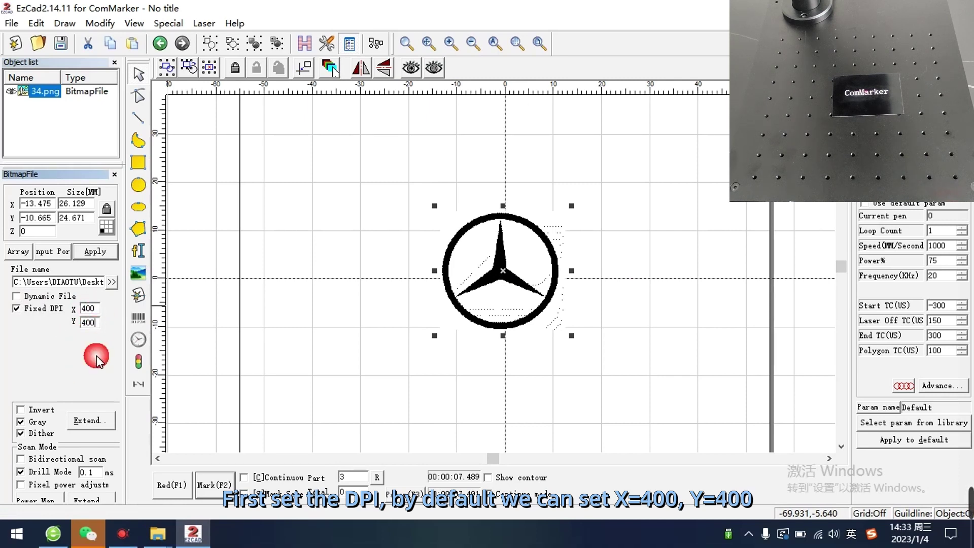
Toggle the picture's Invert option on and off, apply it, and switch Dither back on alongside Gray
left_click(34, 412)
left_click(28, 411)
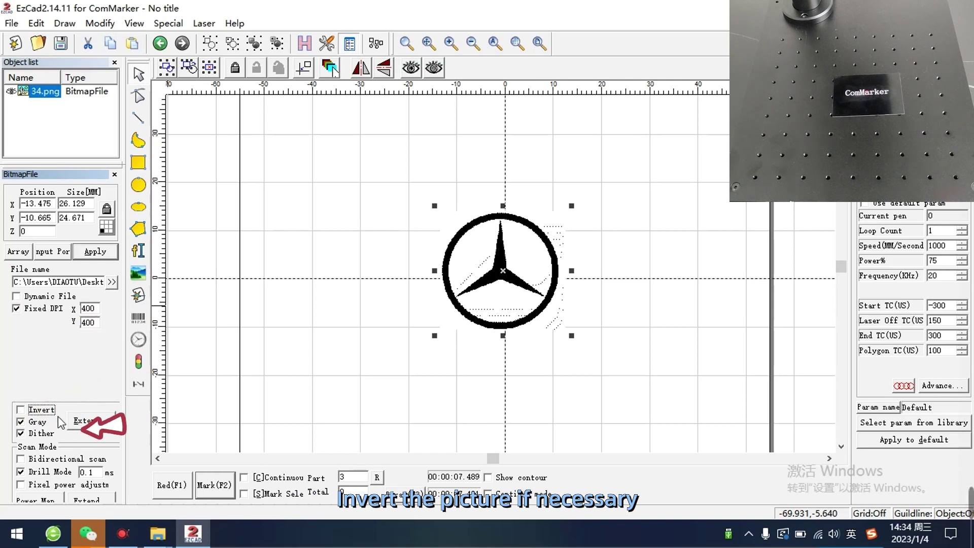
left_click(112, 258)
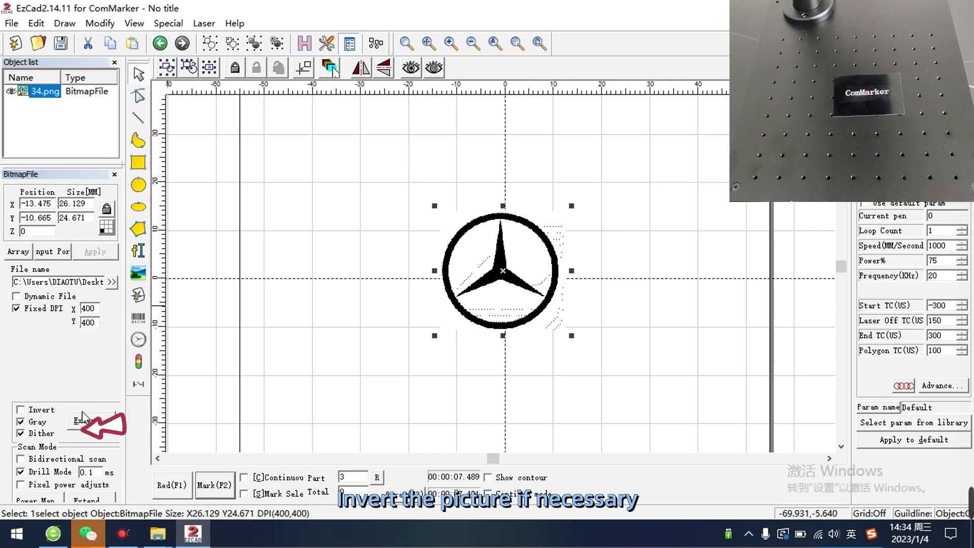
left_click(35, 422)
left_click(33, 432)
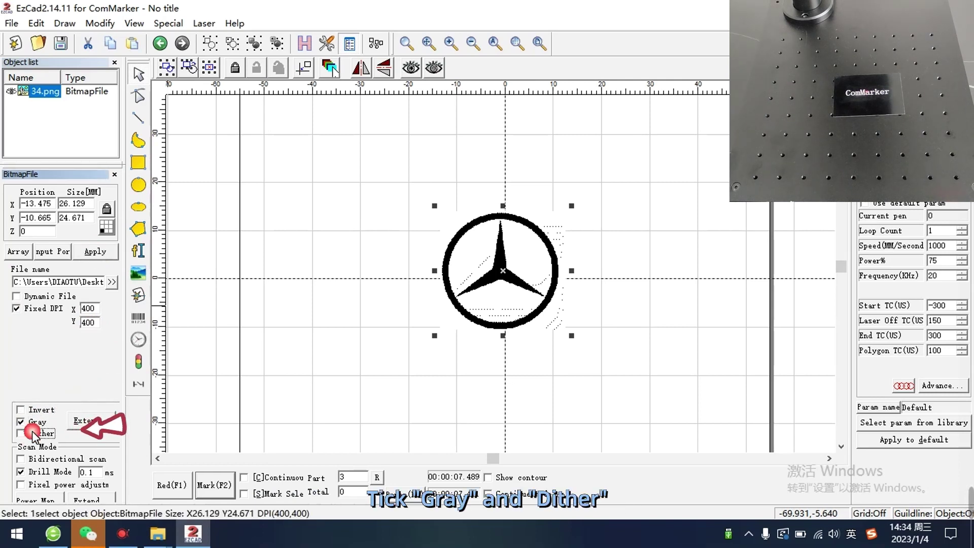
left_click(48, 430)
Move the logo picture to about X -24.7, Y -10.4, and enable Lighten with a brightness of 0.23 in its extended bitmap settings
left_click(90, 420)
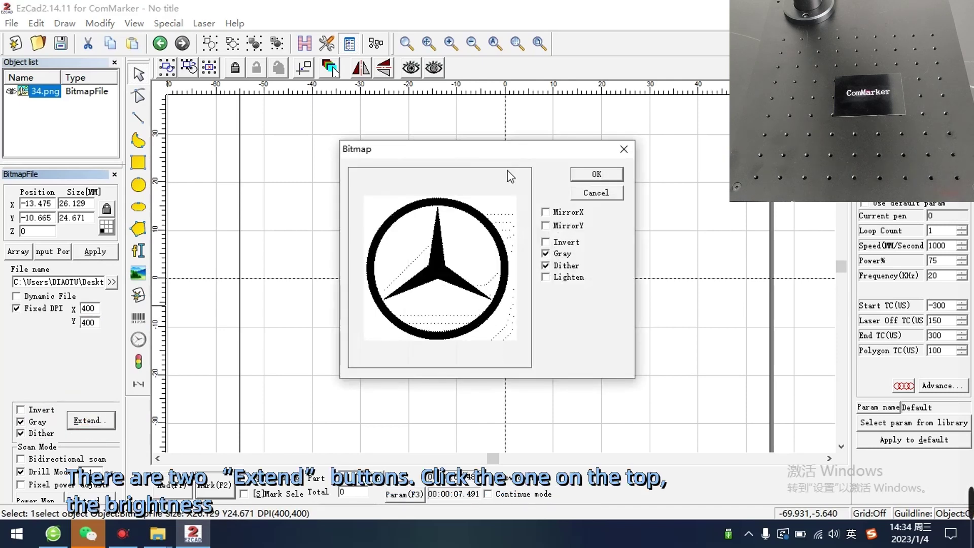
left_click_drag(367, 175, 366, 174)
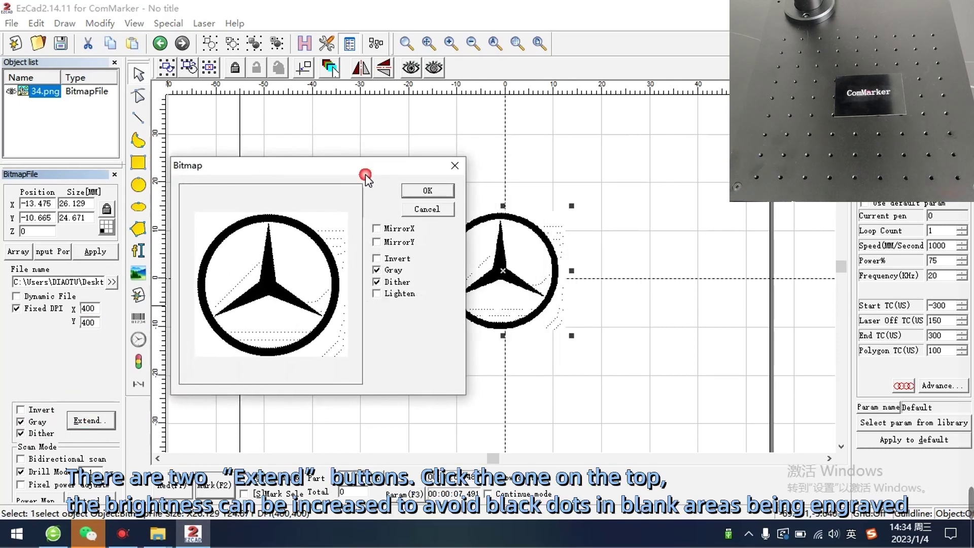
left_click(454, 165)
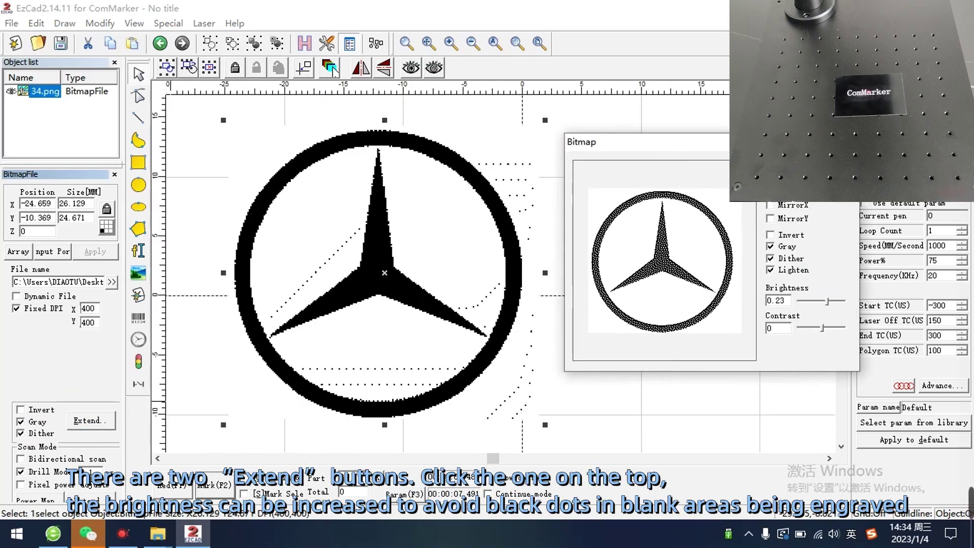
key("Return")
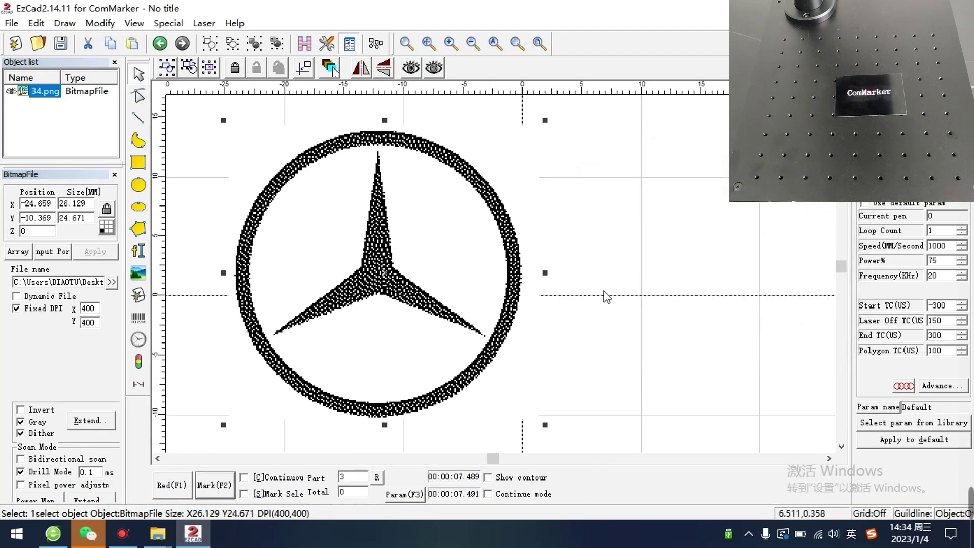
Toggle the picture's Drill Mode off and on, and set its drill time to 0.1 ms
scroll(613, 282, "down", 2)
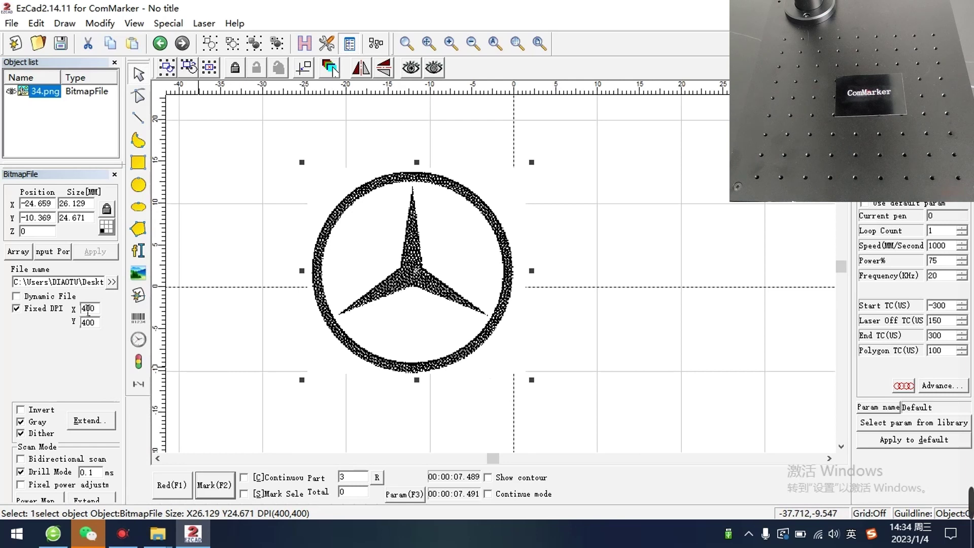
left_click_drag(79, 174, 79, 129)
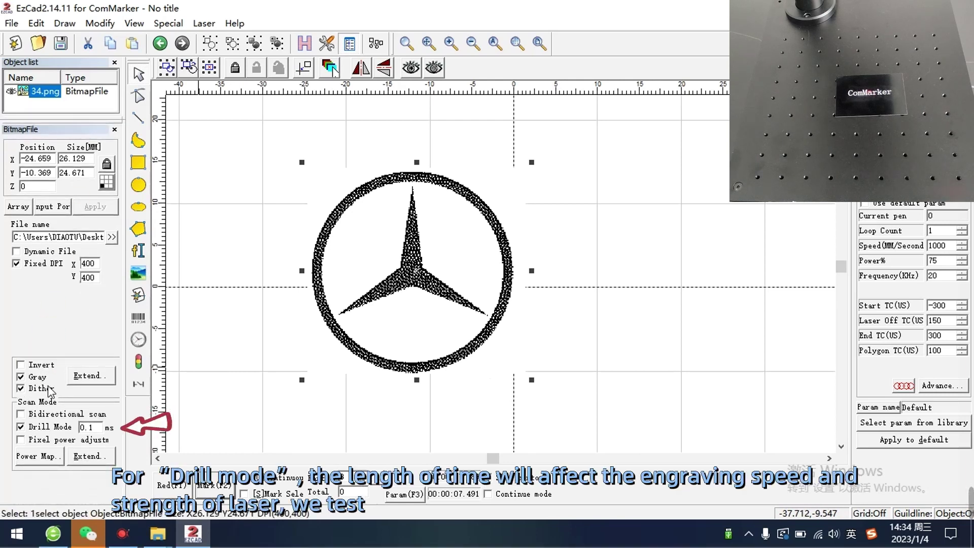
left_click(40, 429)
left_click(40, 429)
left_click(40, 429)
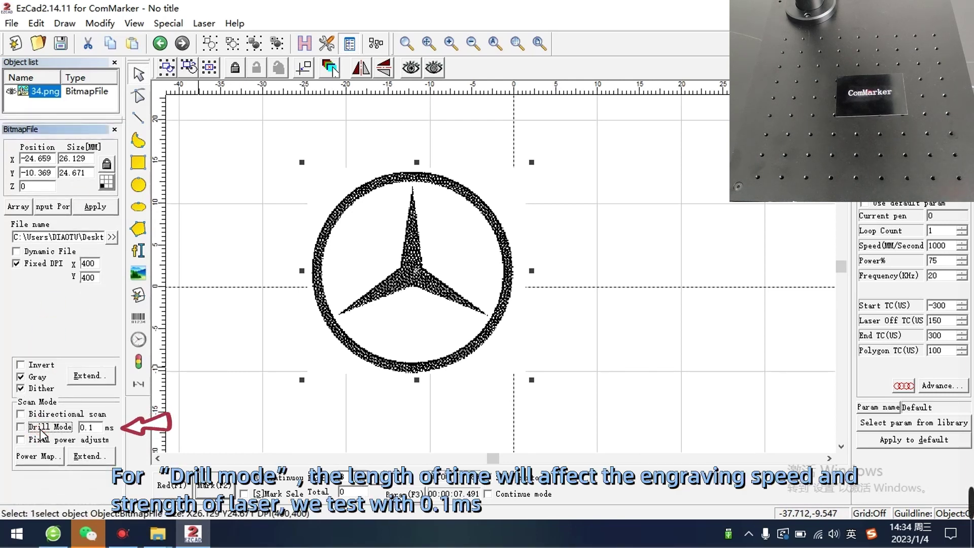
left_click(40, 430)
left_click(92, 428)
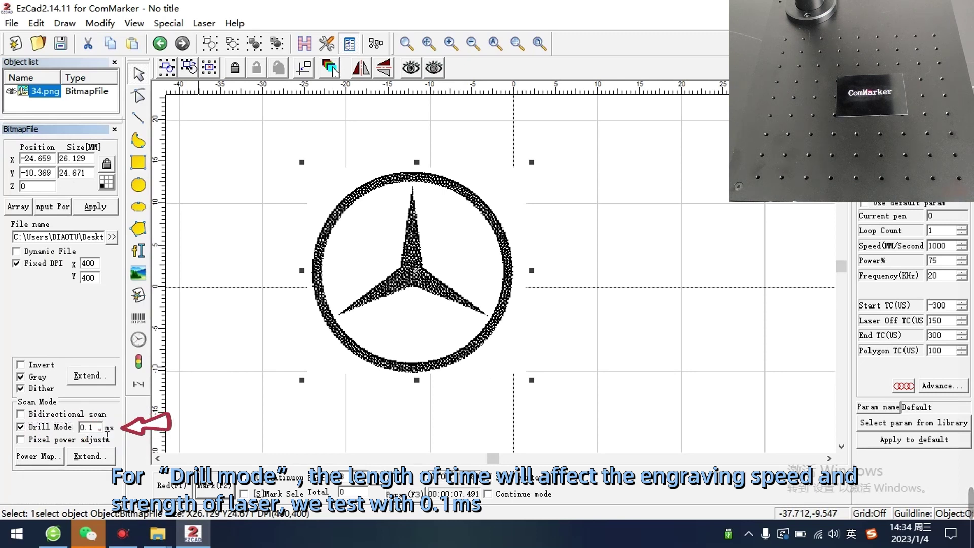
left_click(91, 429)
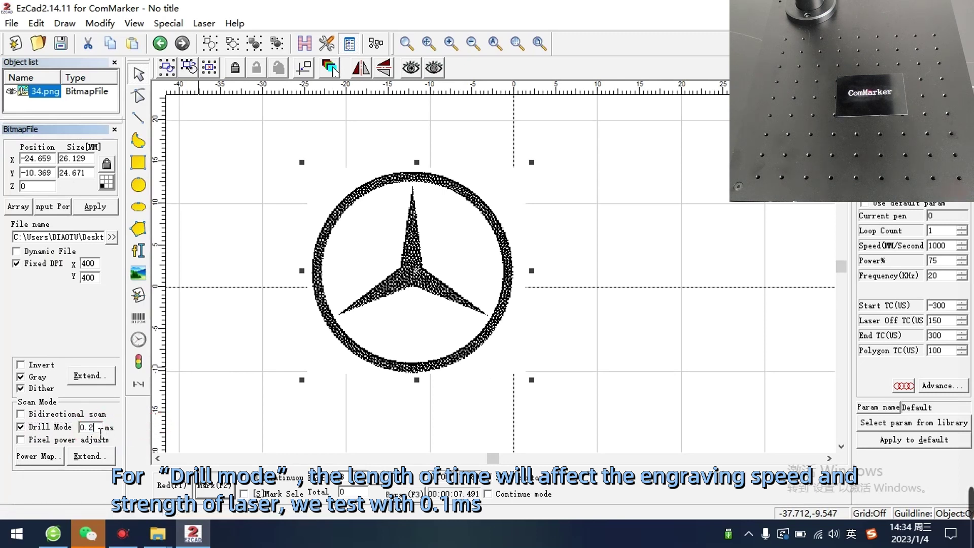
type("1")
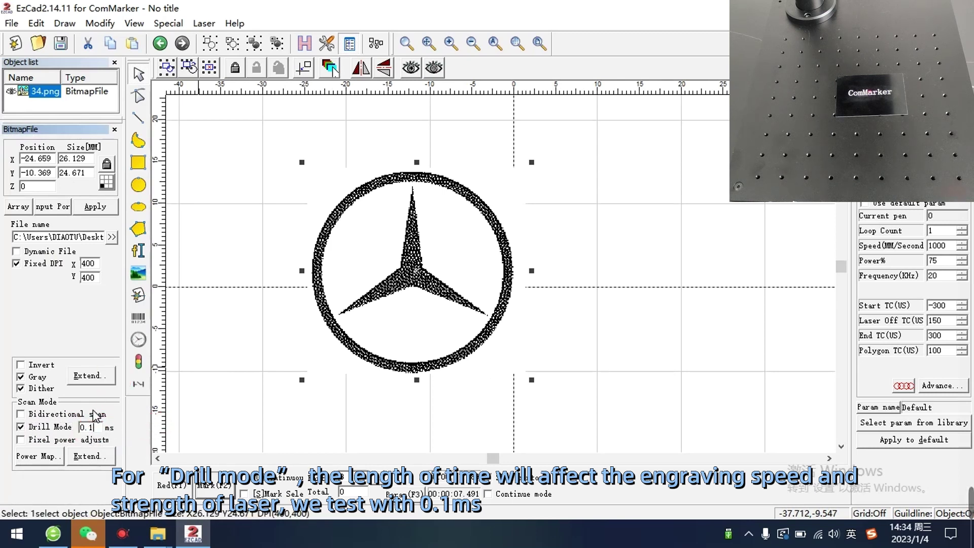
Enable Disable Mark Low Gray Point with a value of 40 in the picture's extended scan mode settings
left_click(90, 456)
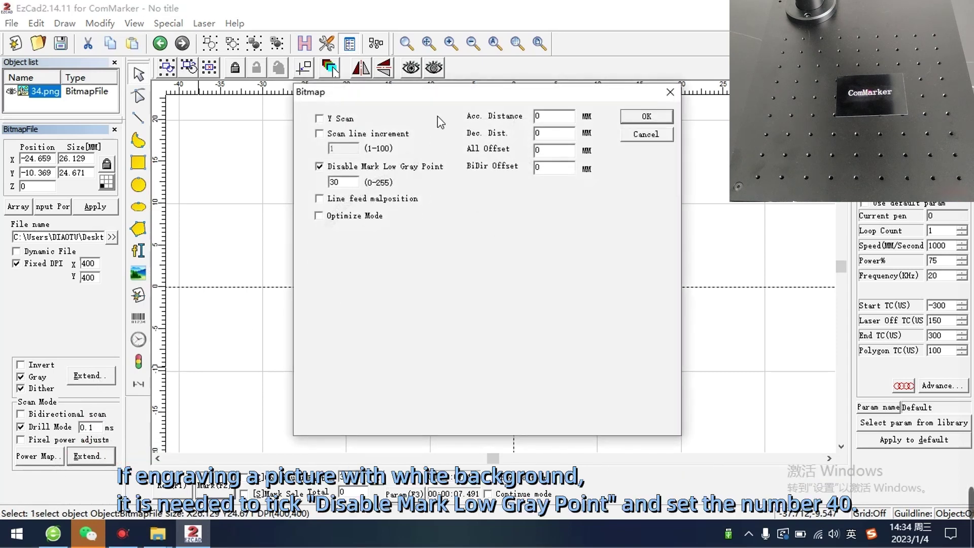
left_click_drag(431, 91, 463, 91)
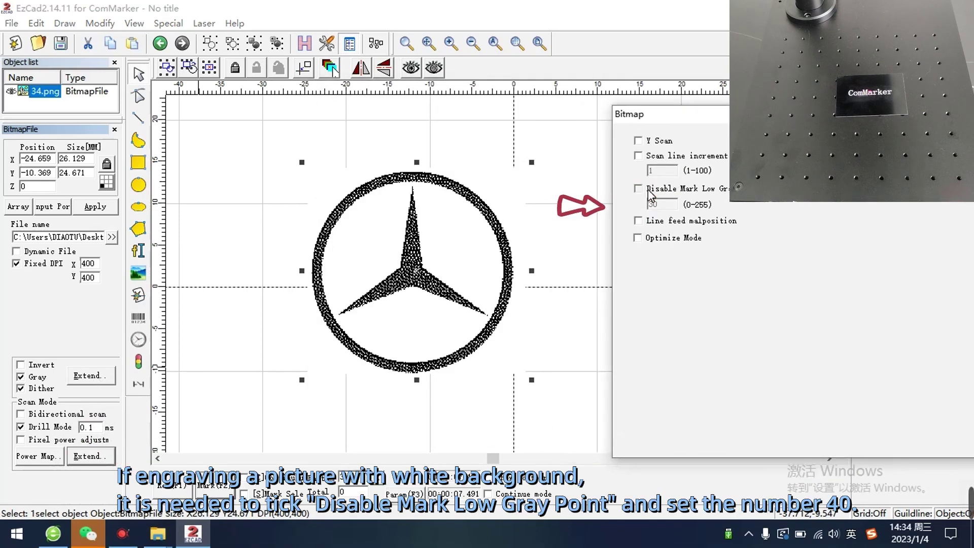
left_click(647, 191)
left_click_drag(662, 204, 624, 208)
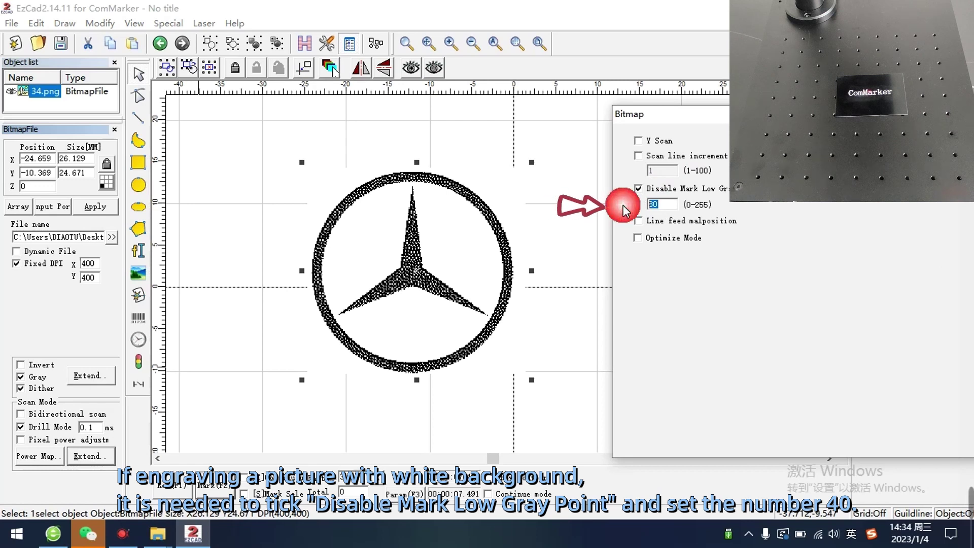
type("40")
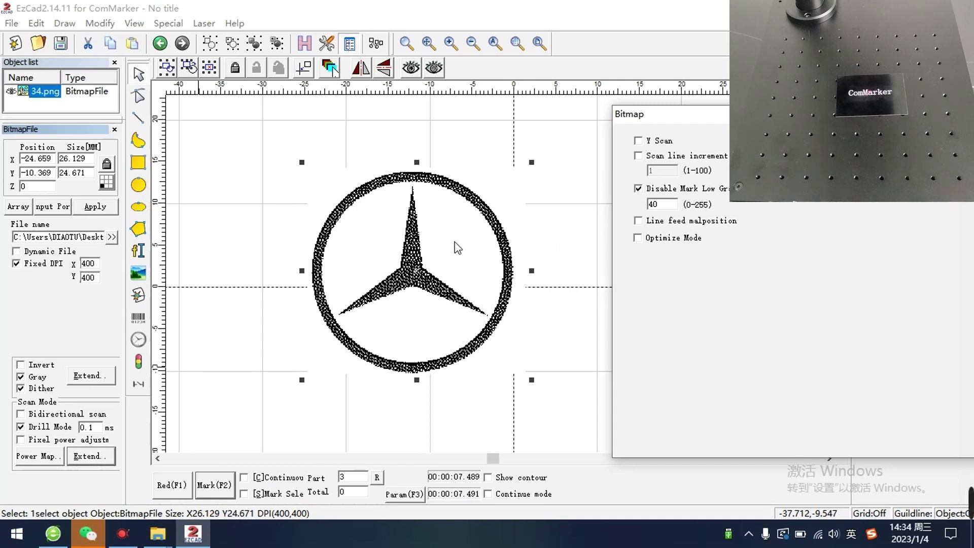
left_click_drag(774, 123, 663, 117)
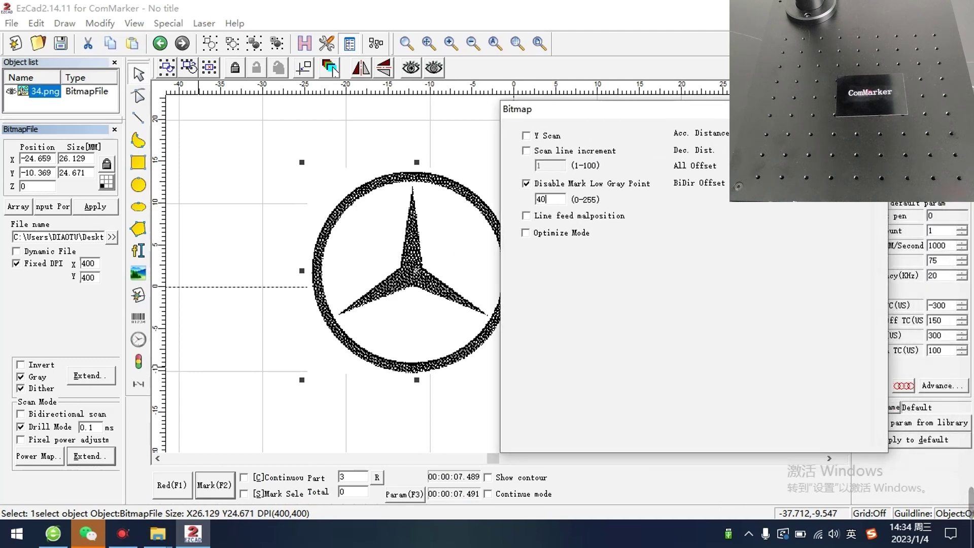
left_click(852, 133)
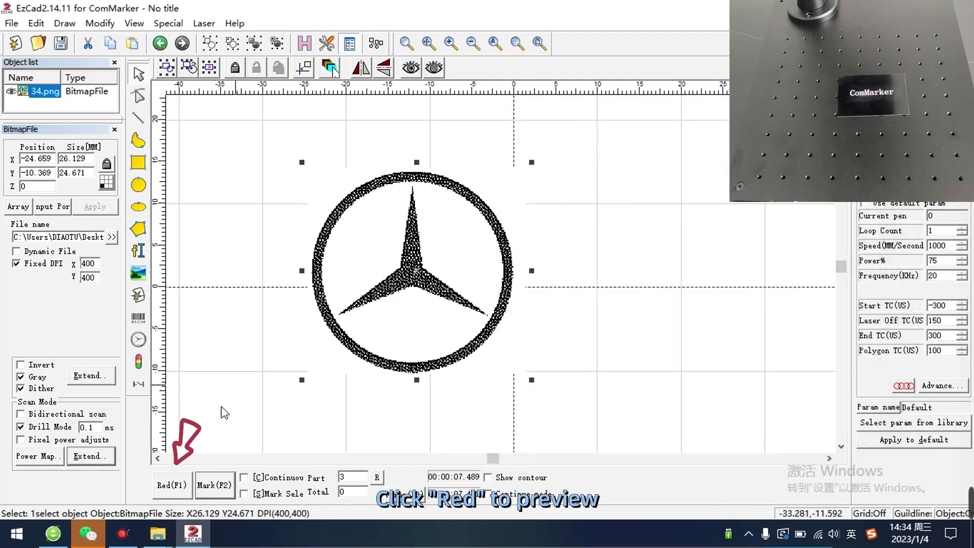
Preview the logo's position on the card with the red light, and engrave the logo
left_click(173, 490)
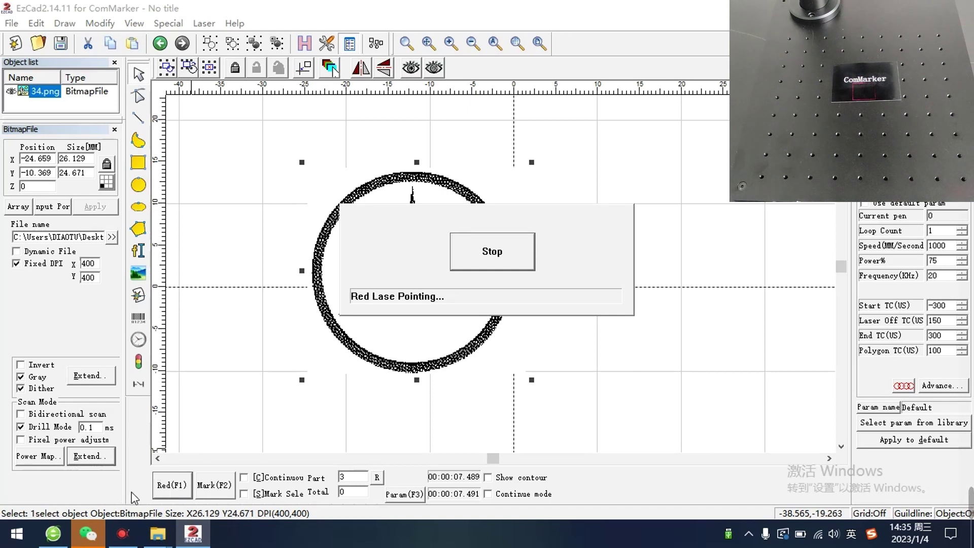
left_click(503, 257)
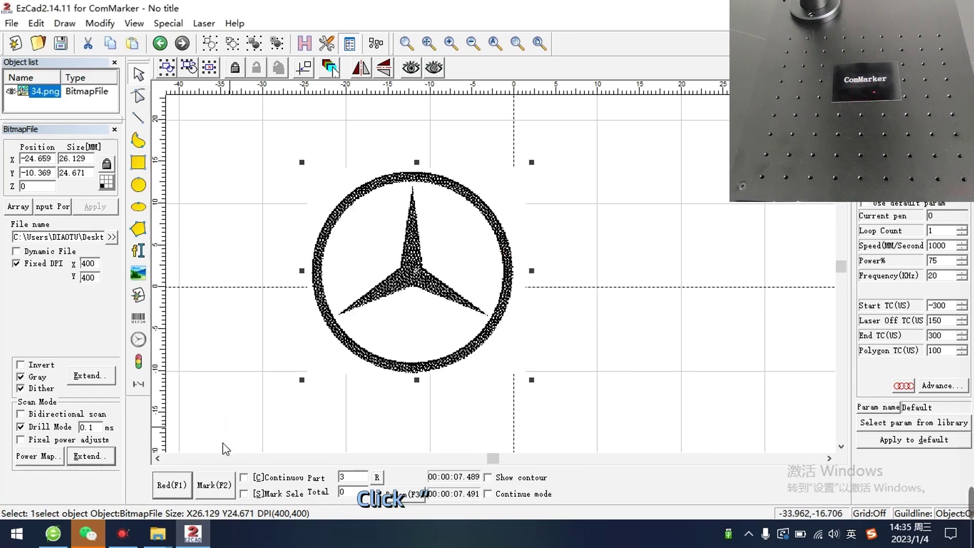
left_click(218, 485)
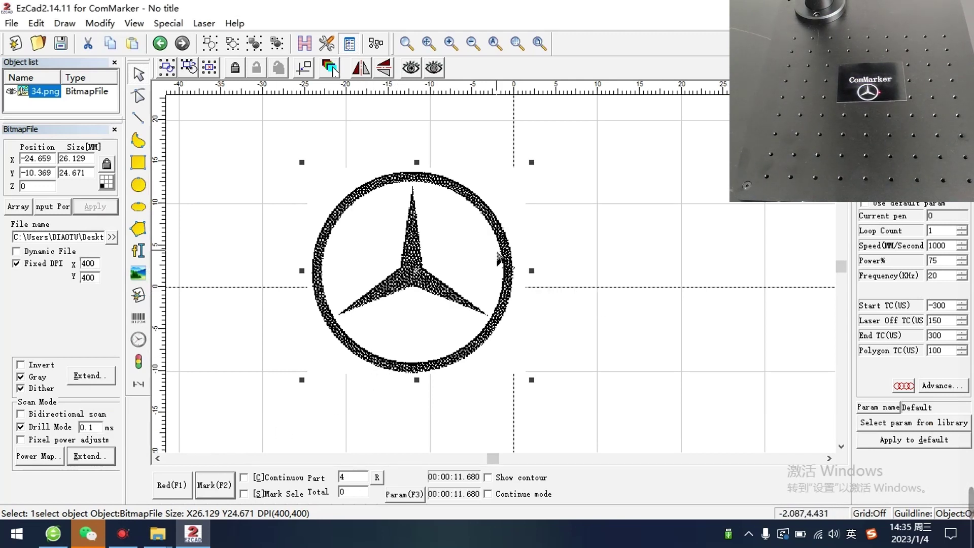
Delete the logo picture and import the vector file 26.ai from the desktop, placed at the center
key("Delete")
scroll(500, 307, "down", 2)
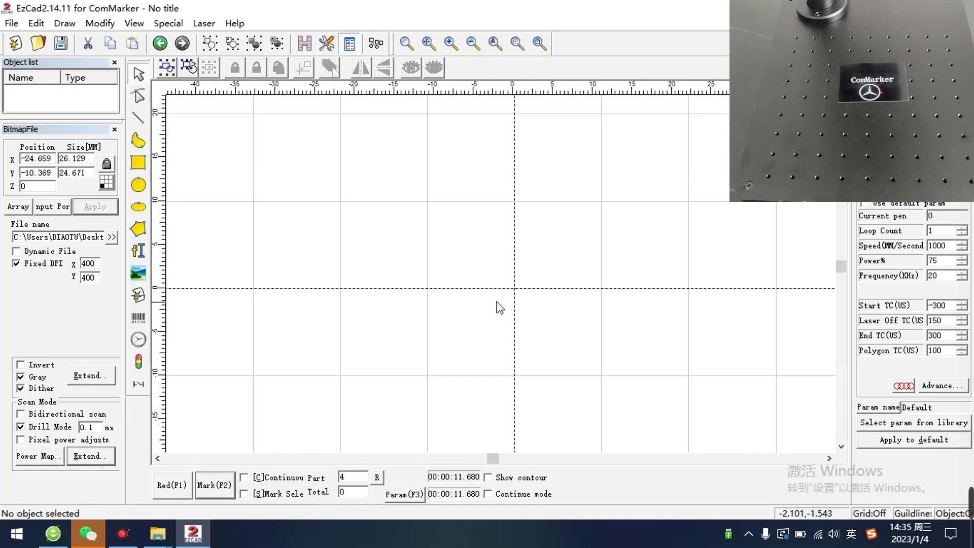
scroll(499, 307, "down", 3)
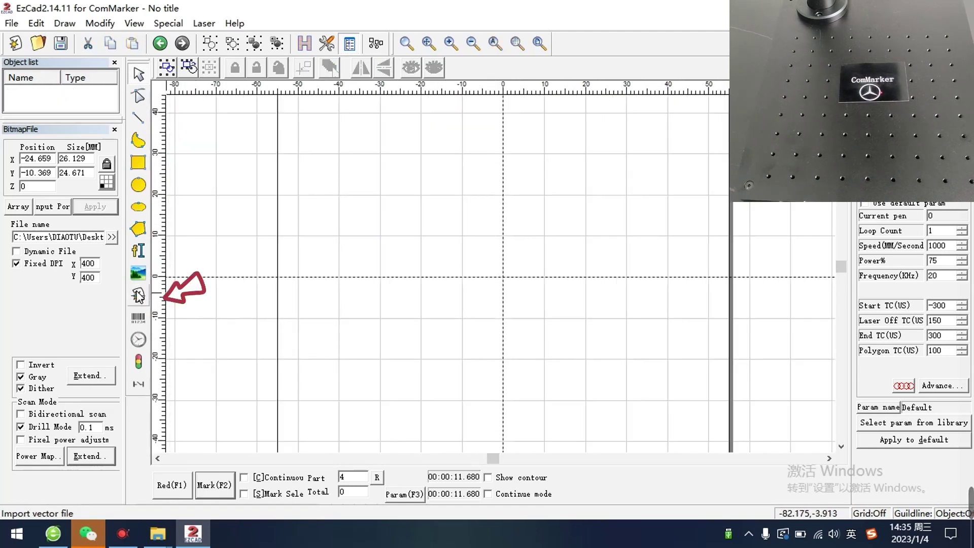
left_click(139, 295)
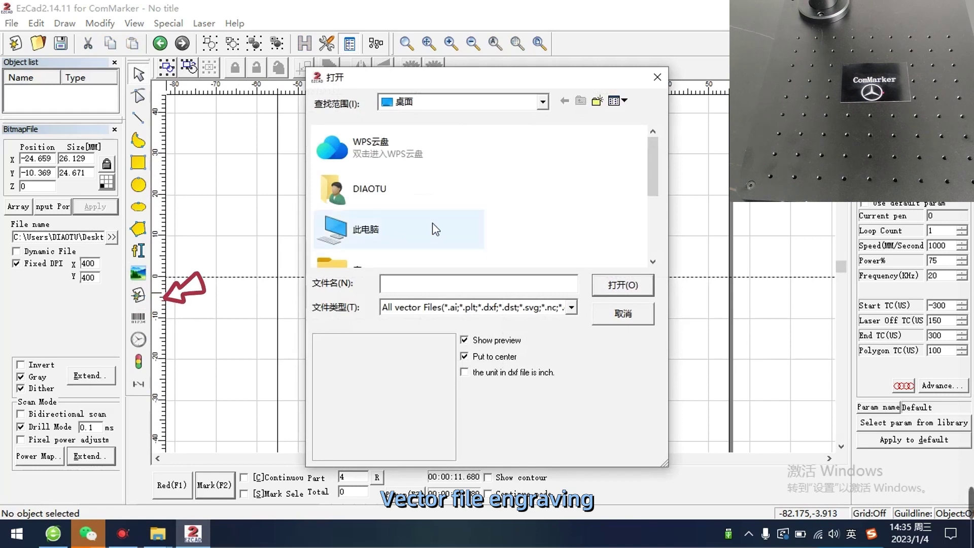
scroll(432, 223, "down", 3)
left_click(373, 247)
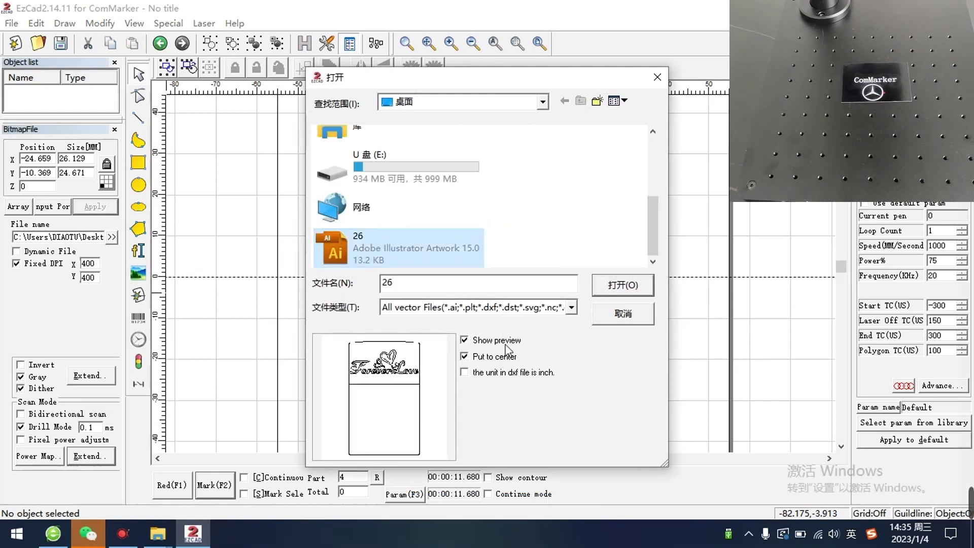
left_click(485, 308)
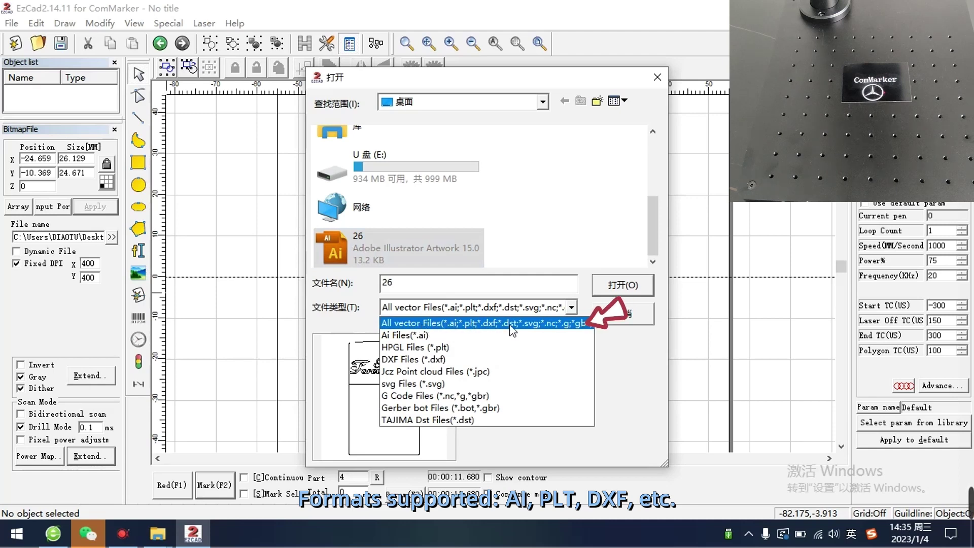
left_click(622, 287)
left_click(621, 284)
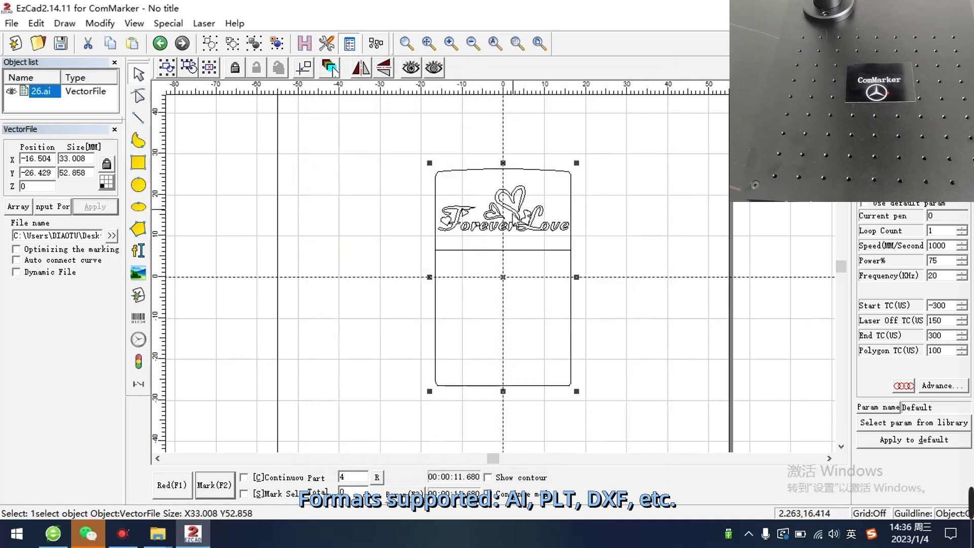
Select the whole imported vector drawing and ungroup it into separate curves
scroll(500, 239, "up", 2)
scroll(500, 239, "down", 2)
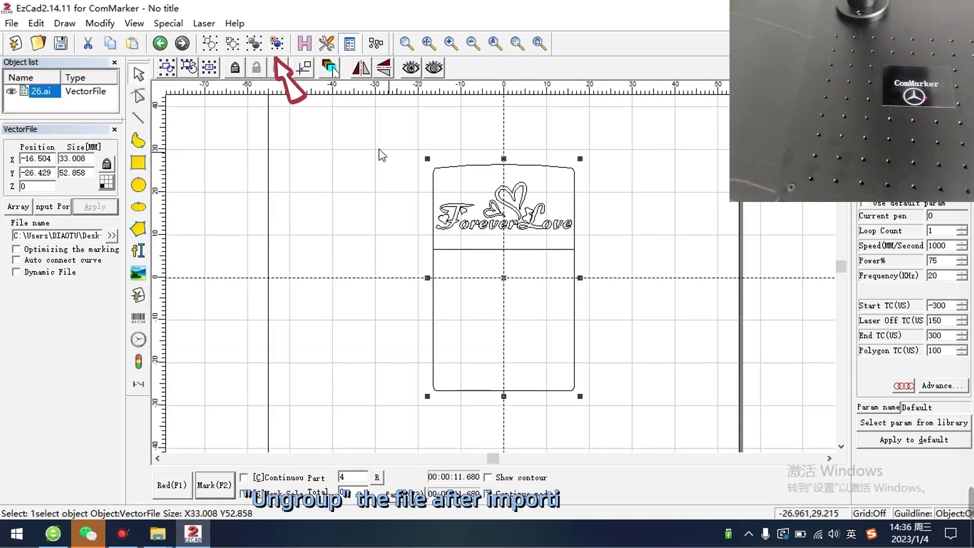
left_click(470, 151)
left_click_drag(359, 119, 626, 434)
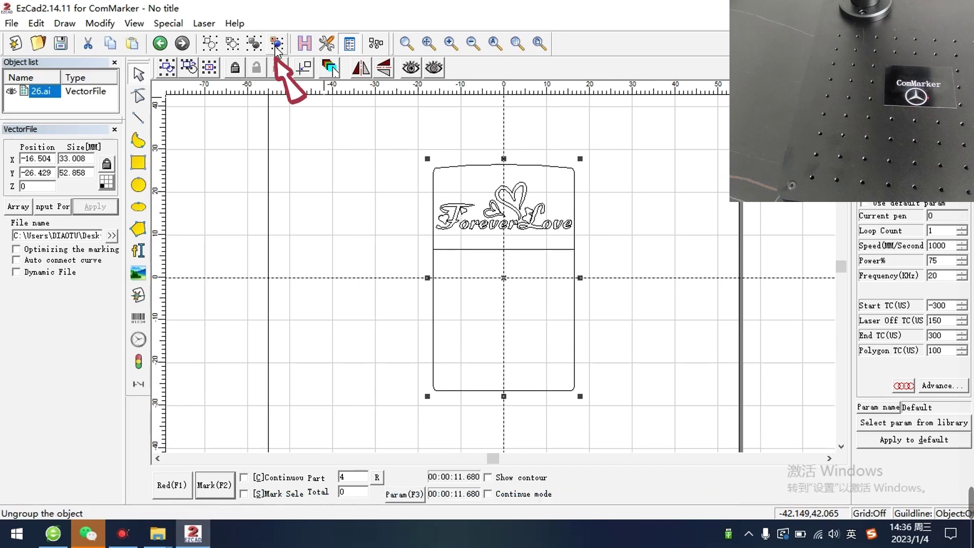
left_click(277, 49)
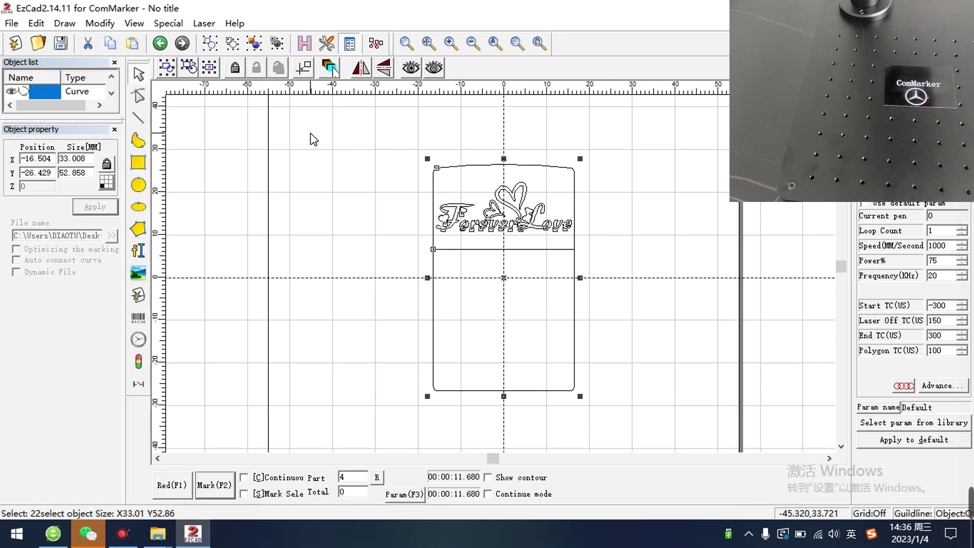
Delete the rounded outer frame and the horizontal line below the Forever Love lettering
left_click(451, 247)
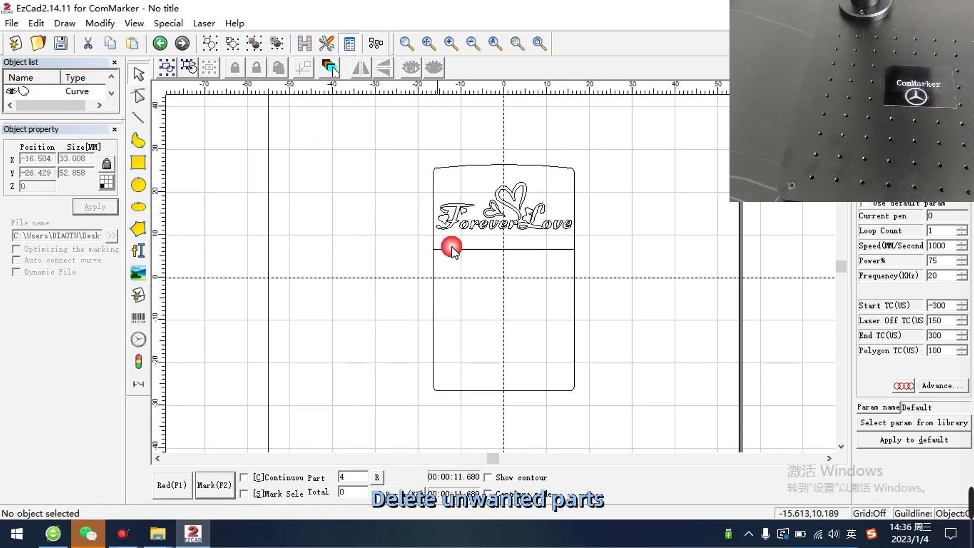
left_click(435, 303)
key("Delete")
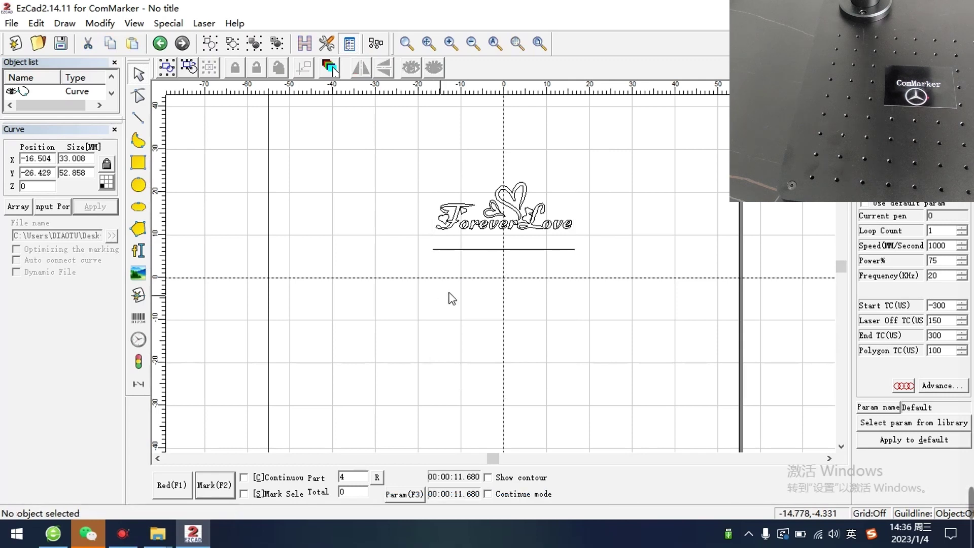
left_click(479, 249)
key("Delete")
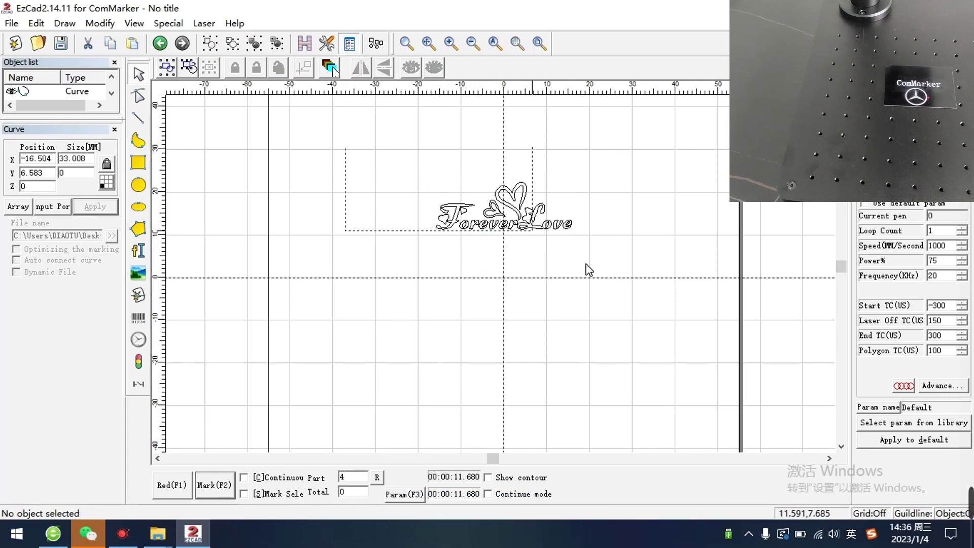
Enlarge the remaining Forever Love artwork to about 43.9 by 15.2 mm and move it to about X -22.2, Y -1.9
left_click_drag(643, 323, 417, 168)
left_click_drag(431, 235, 377, 253)
left_click_drag(488, 227, 512, 266)
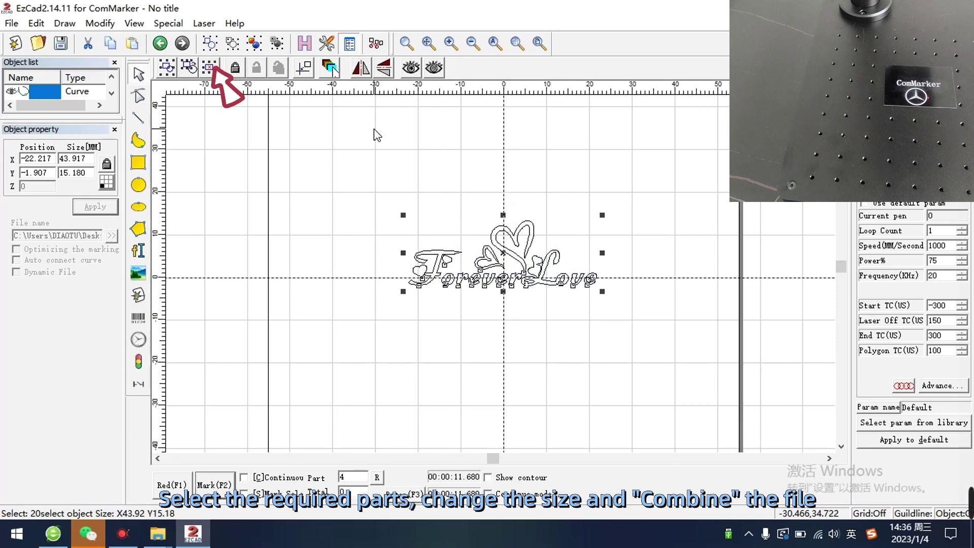
Combine the selected Forever Love curves into a single object
left_click(210, 45)
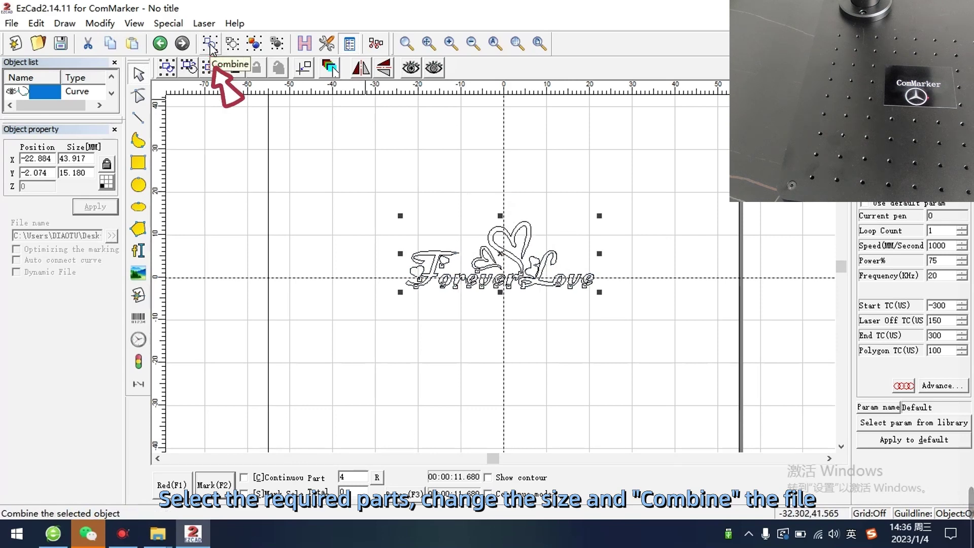
left_click(210, 45)
left_click(352, 188)
left_click(511, 261)
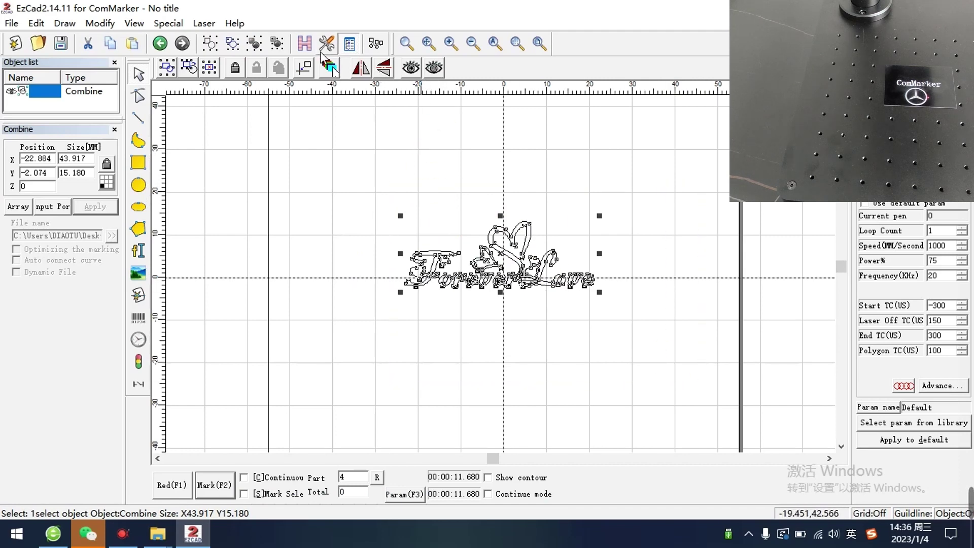
Hatch the combined Forever Love artwork at a 90 degree angle with 0.03 mm line spacing and no contour marking
left_click(304, 44)
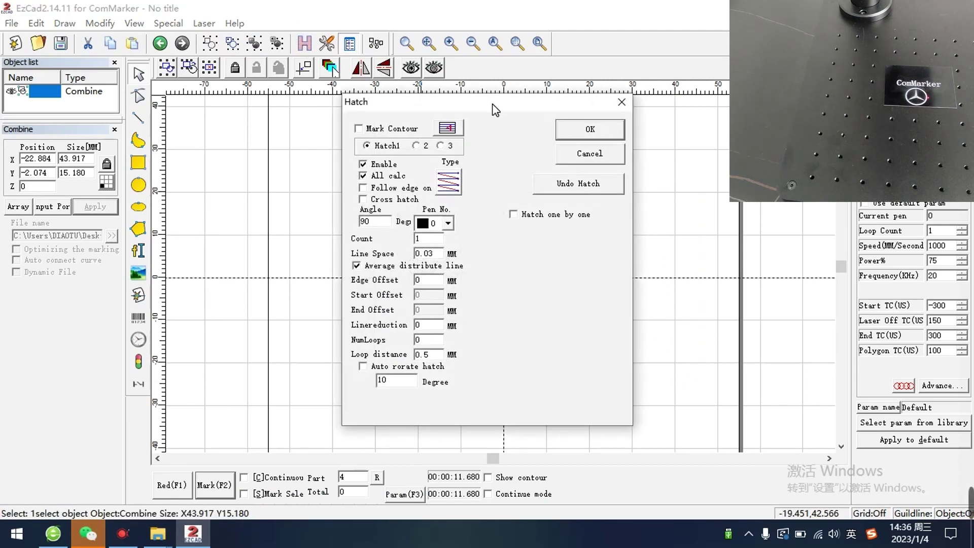
mouse_move(495, 109)
left_mouse_down()
mouse_move(771, 104)
mouse_move(724, 102)
left_mouse_up()
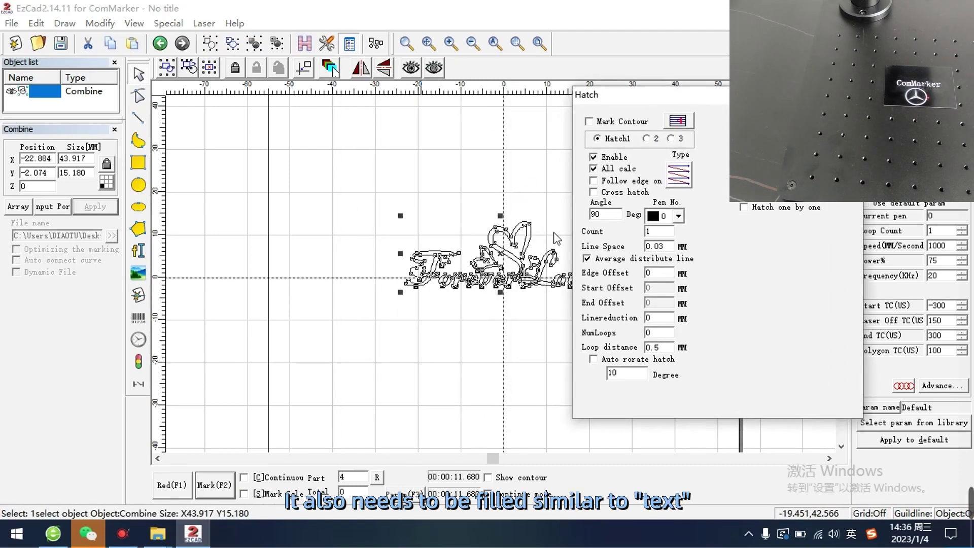
left_click(682, 175)
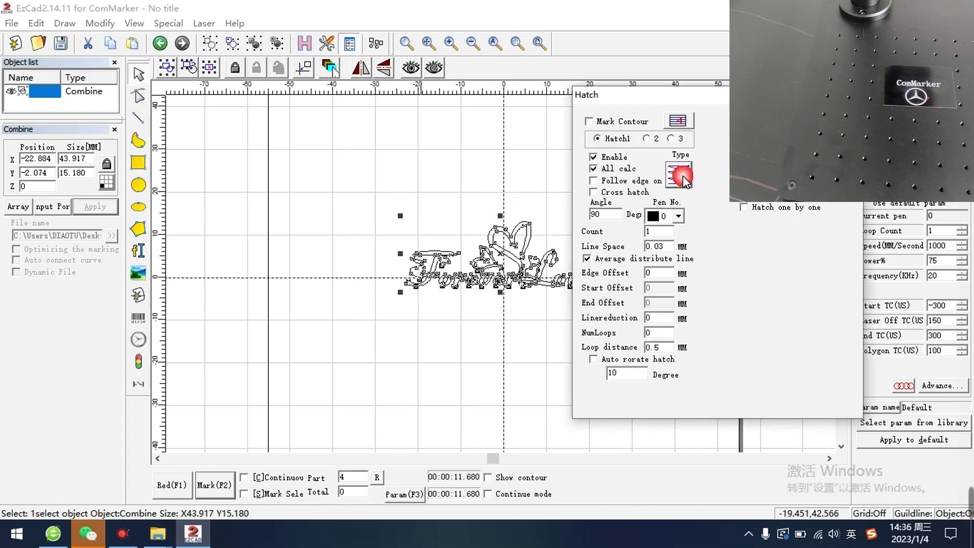
left_click(699, 223)
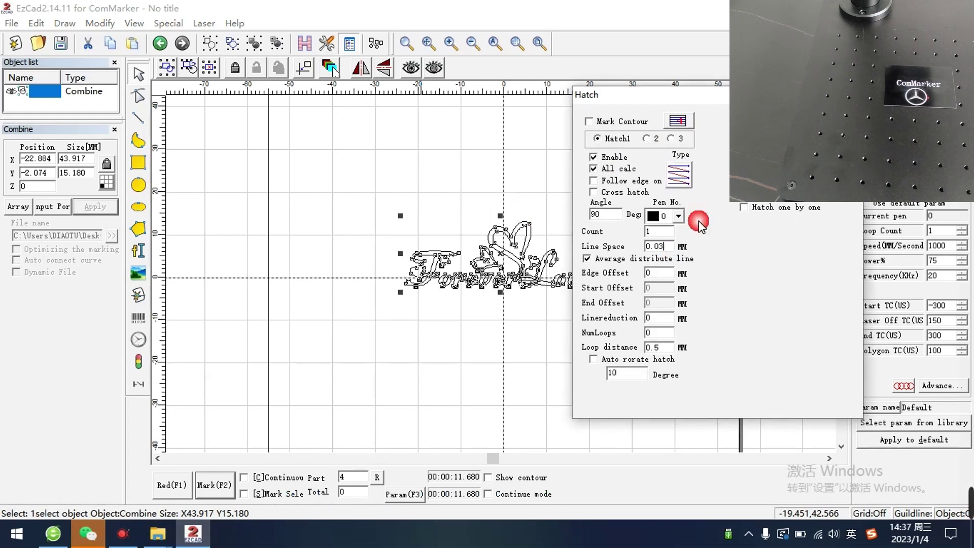
left_click(827, 170)
scroll(504, 269, "down", 2)
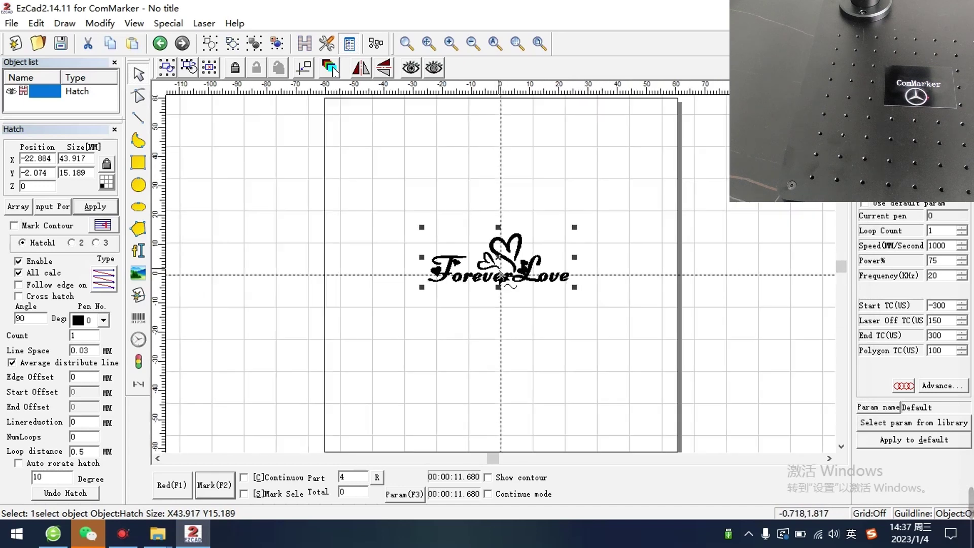
Preview the hatched Forever Love artwork's position on the workpiece with the red light and engrave it
scroll(504, 268, "up", 4)
scroll(505, 272, "up", 4)
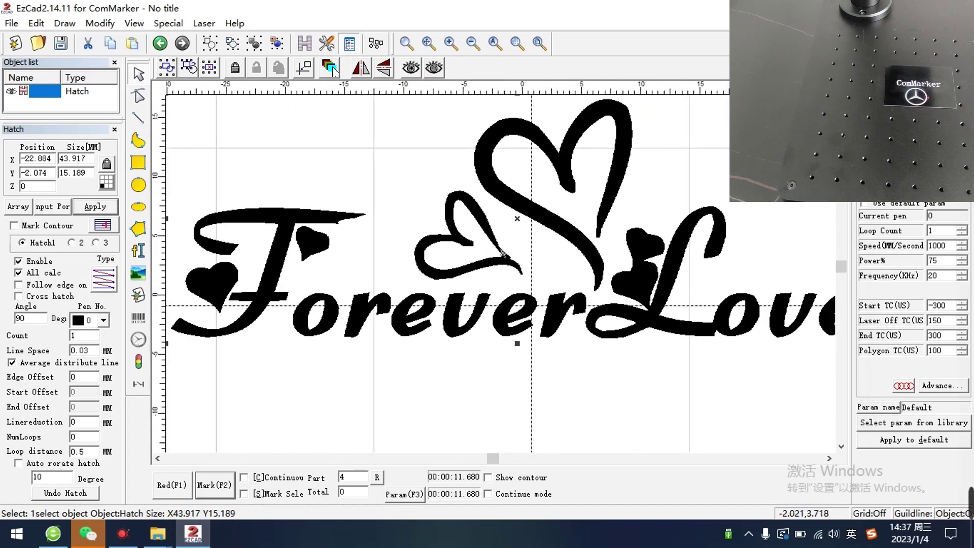
scroll(502, 252, "down", 2)
scroll(502, 252, "down", 1)
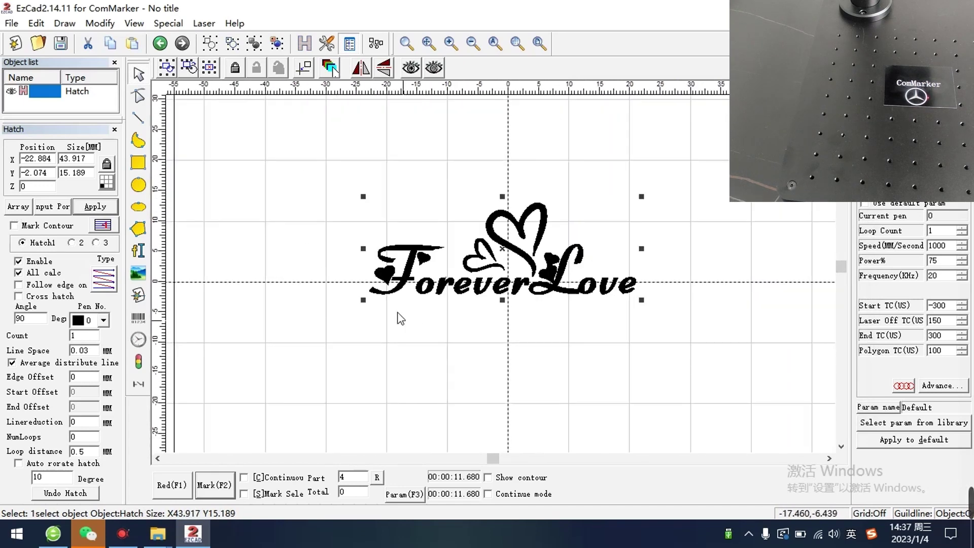
left_click(171, 485)
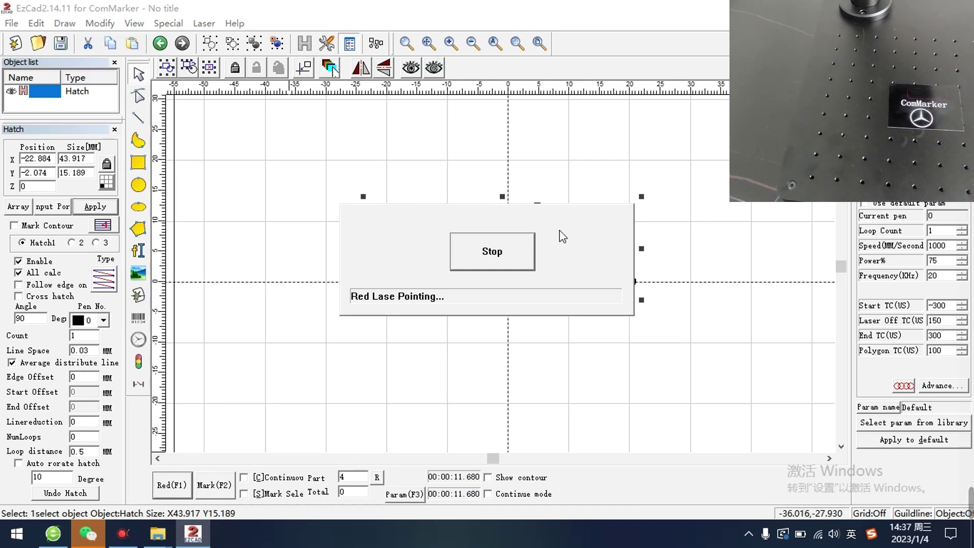
left_click(512, 249)
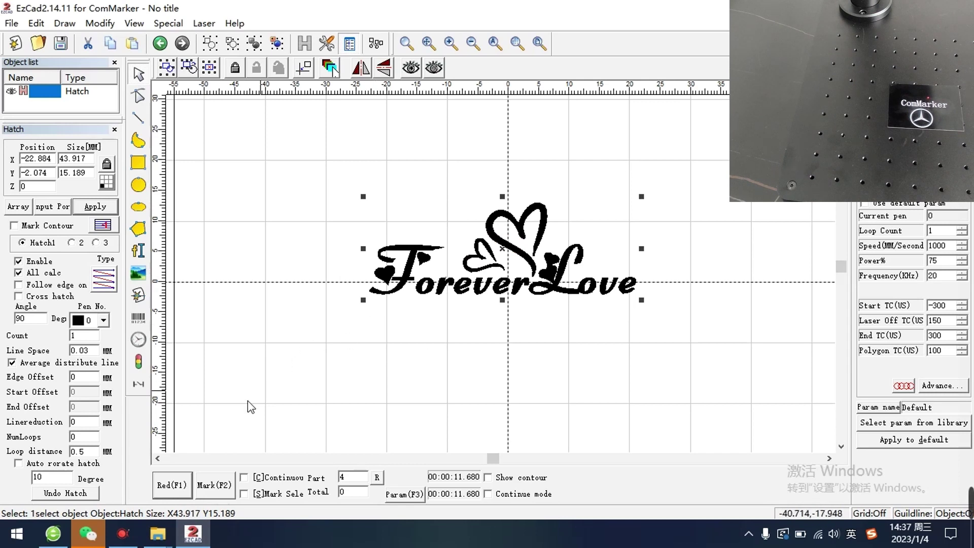
left_click(223, 487)
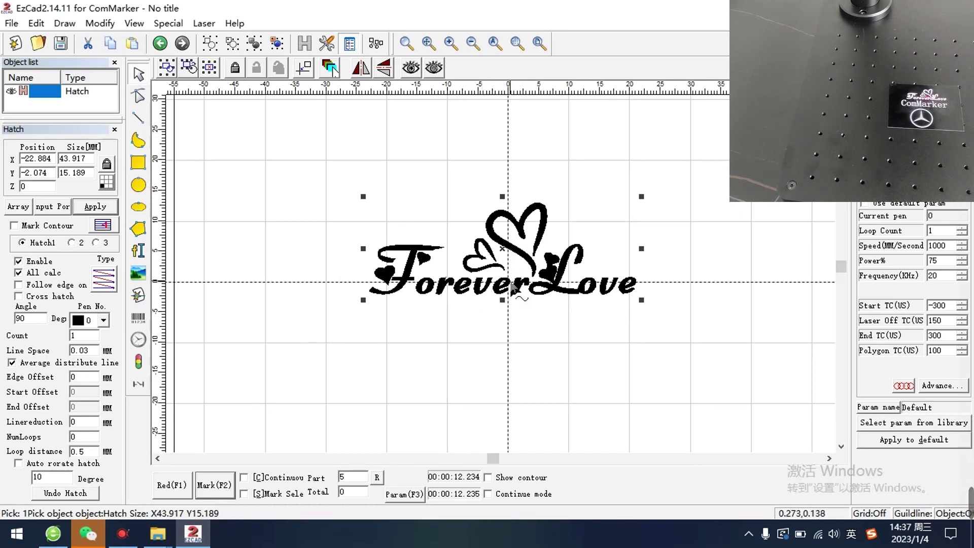
Delete the Forever Love artwork and place a barcode at about X -14.9, Y -7.5
mouse_move(286, 159)
left_mouse_down()
mouse_move(561, 330)
mouse_move(675, 382)
left_mouse_up()
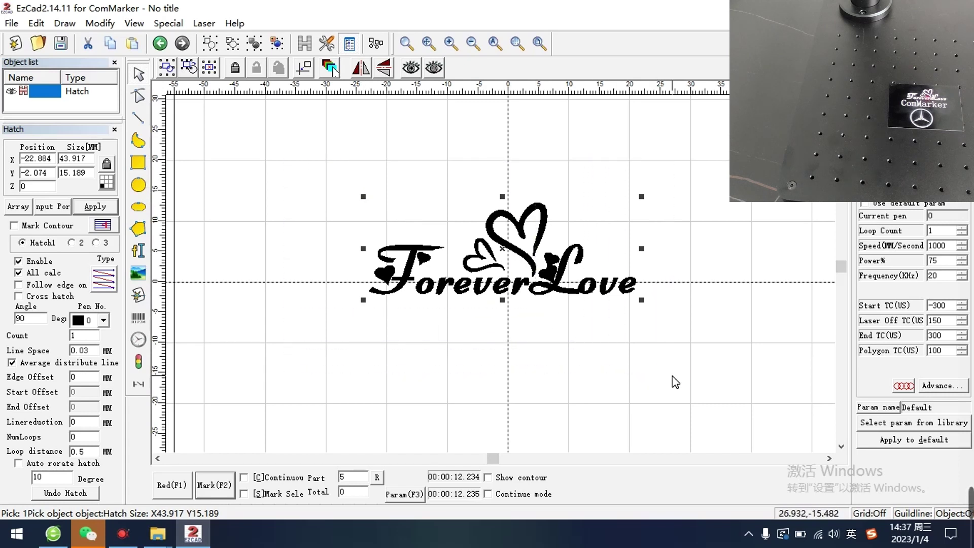
key("Delete")
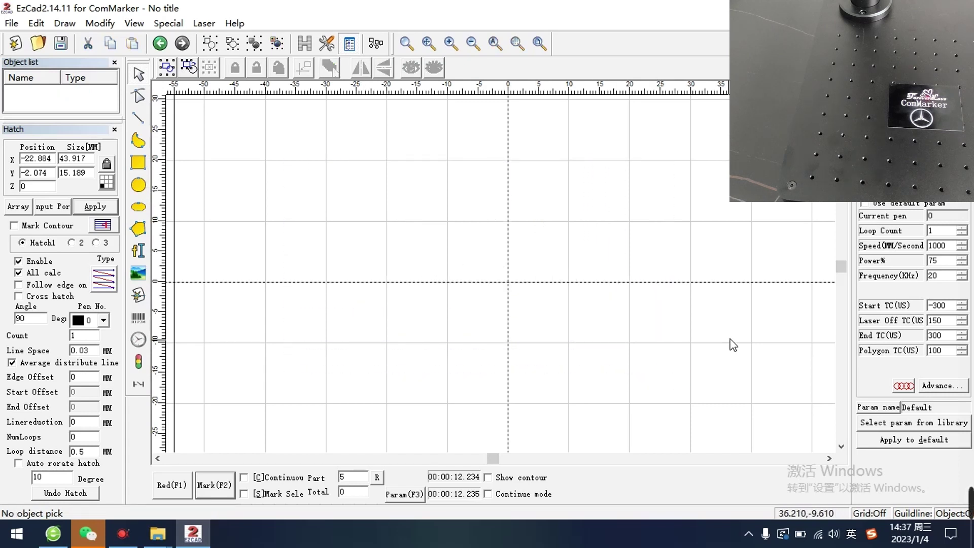
left_click(138, 318)
left_click(439, 258)
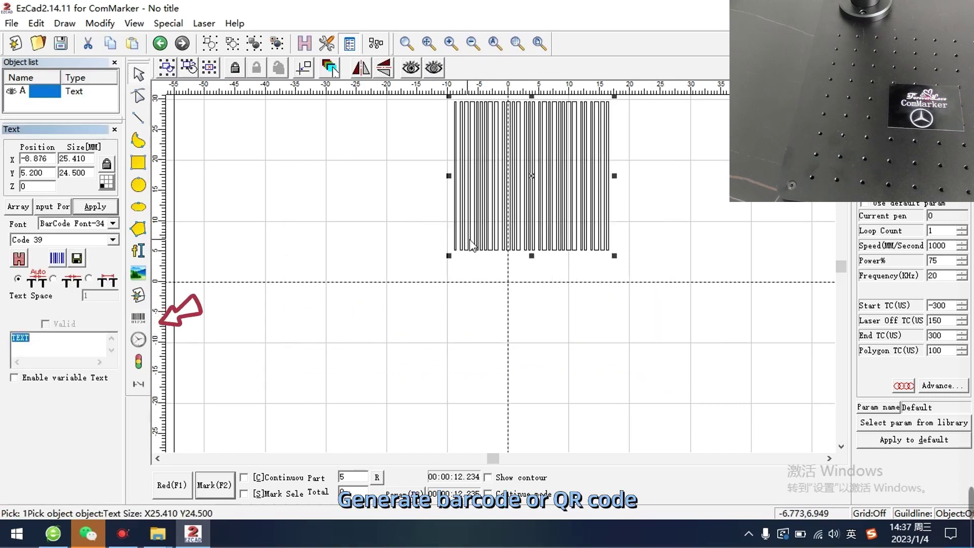
left_click_drag(535, 195, 507, 260)
Change the barcode type to QRCODE and move the code to about X -4.6, Y -2.5
left_click(115, 245)
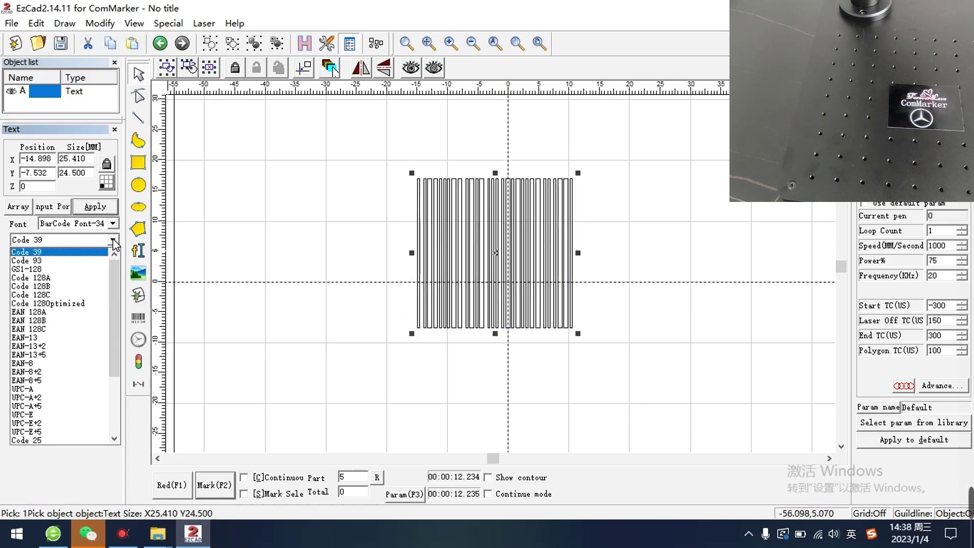
left_click_drag(116, 289, 118, 365)
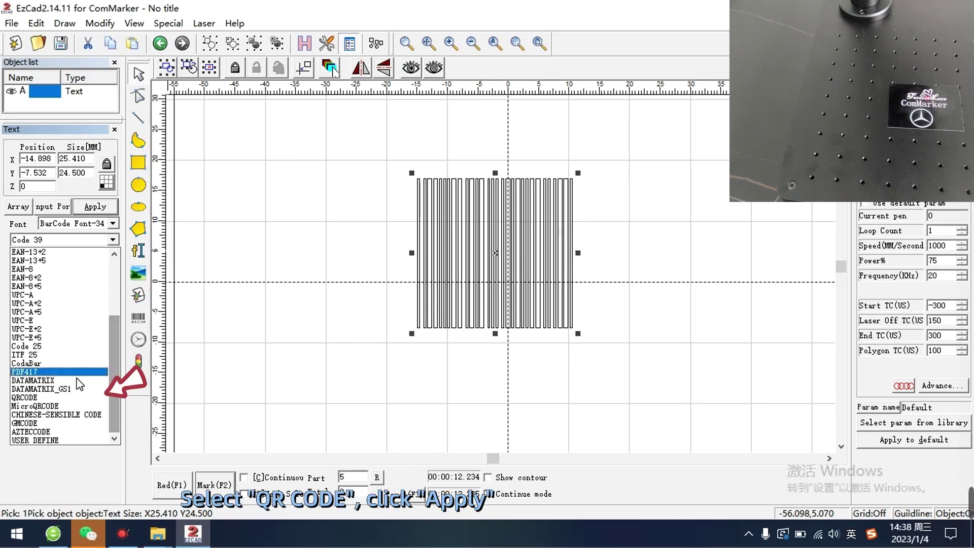
left_click(25, 398)
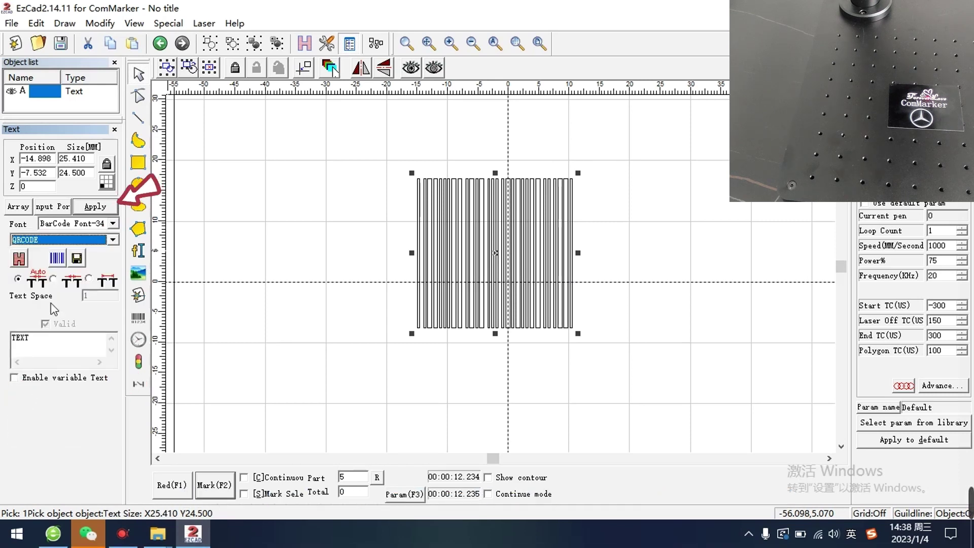
left_click(95, 207)
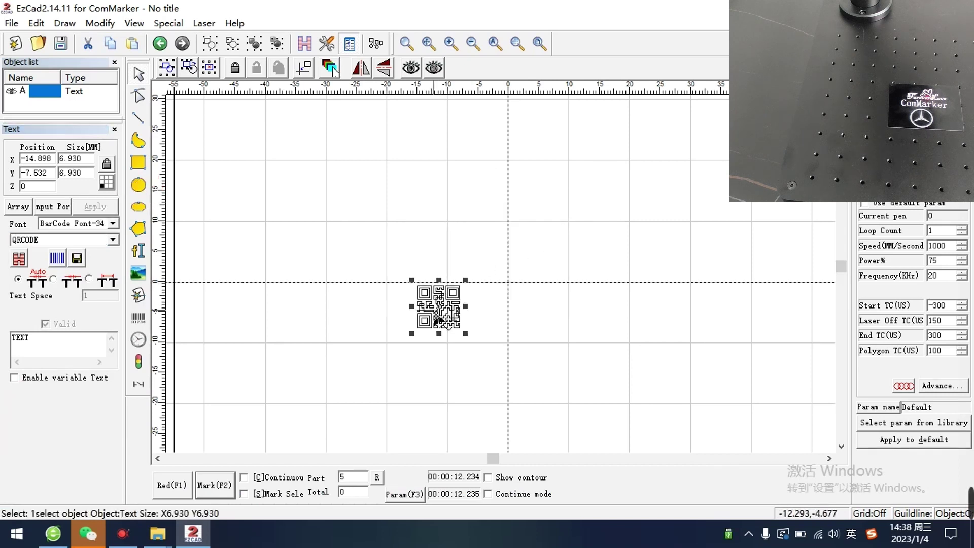
left_click_drag(437, 318, 498, 288)
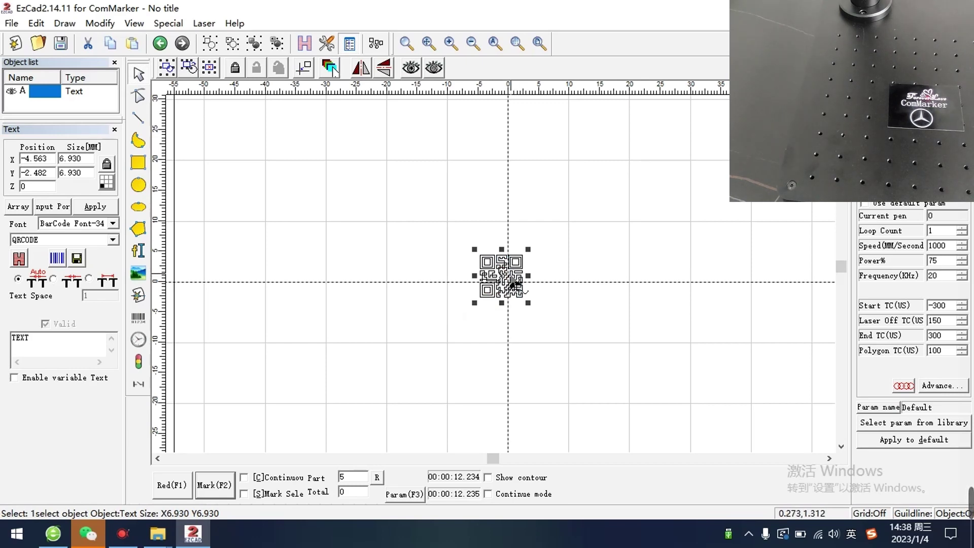
Enlarge the QR code proportionally to about 12.2 by 12.2 mm
left_click(526, 290)
scroll(531, 287, "up", 3)
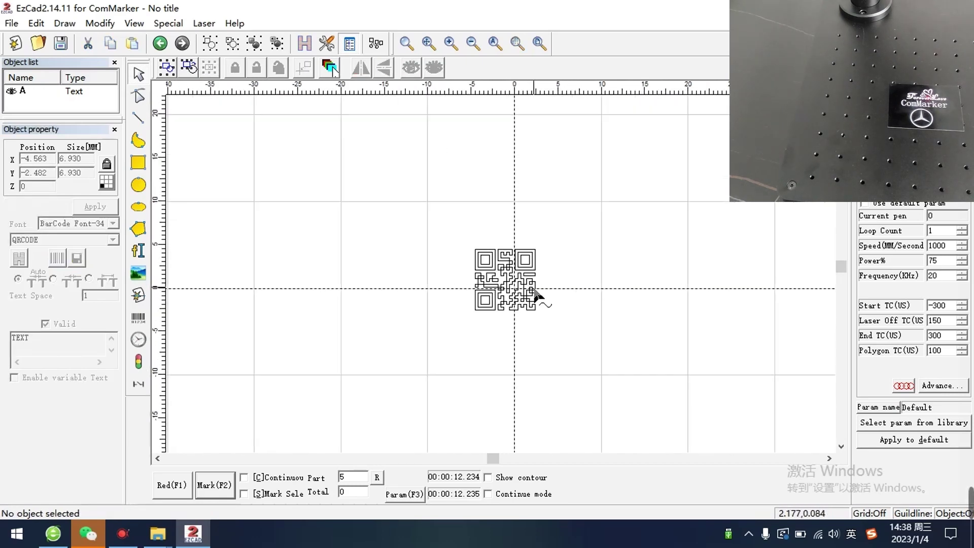
left_click(500, 264)
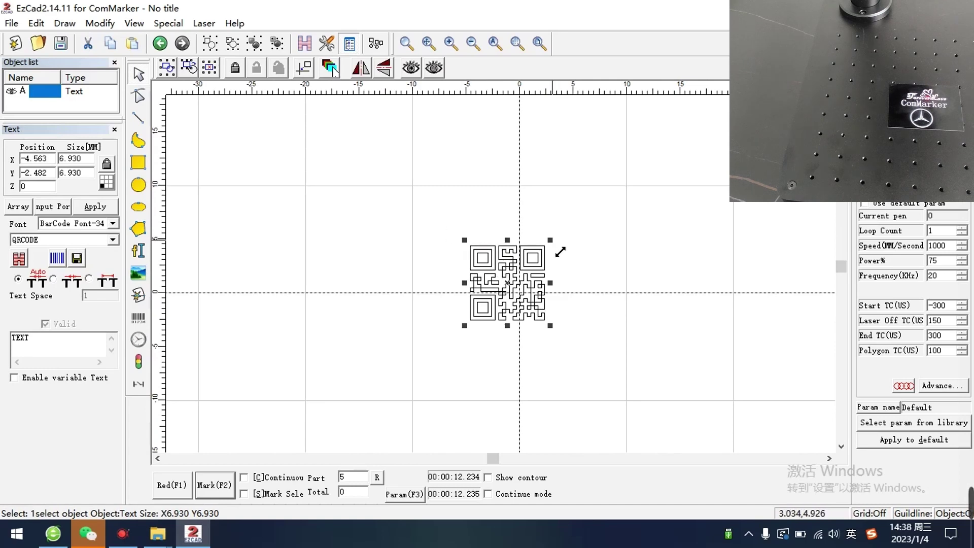
mouse_move(560, 251)
left_mouse_down()
mouse_move(617, 191)
mouse_move(606, 213)
mouse_move(622, 200)
mouse_move(638, 223)
mouse_move(670, 195)
mouse_move(666, 178)
left_mouse_up()
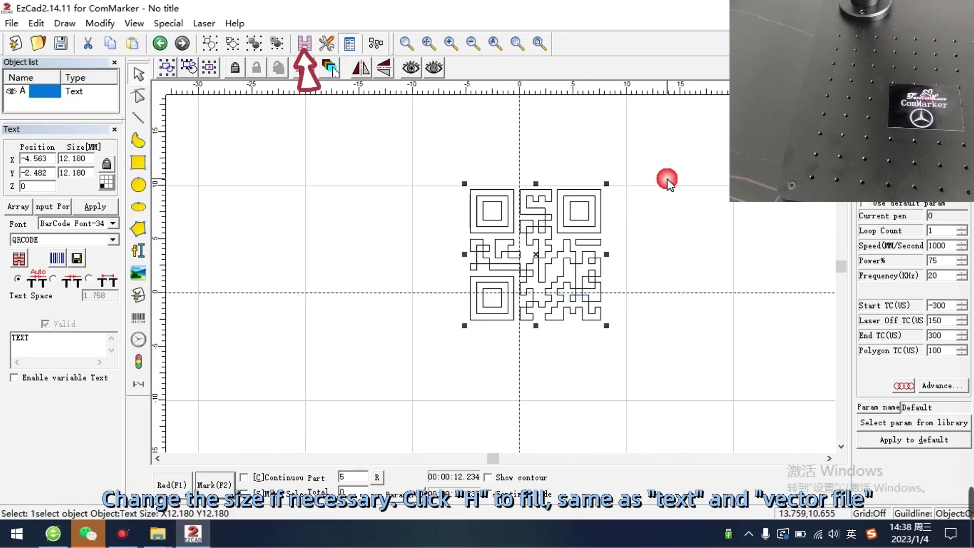
Hatch the QR code at 90 degrees with 0.03 mm line spacing and move it to about X -6, Y -3.2
left_click(312, 46)
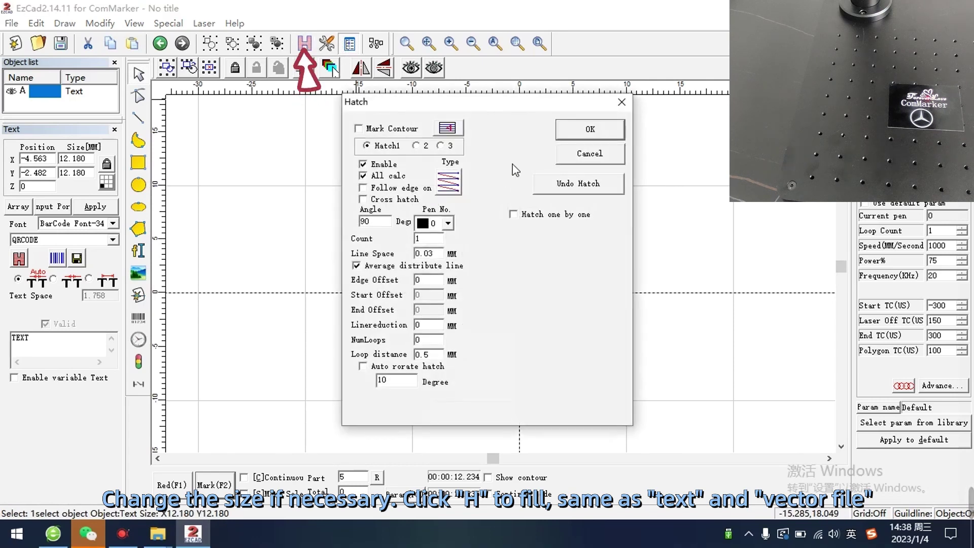
left_click(588, 130)
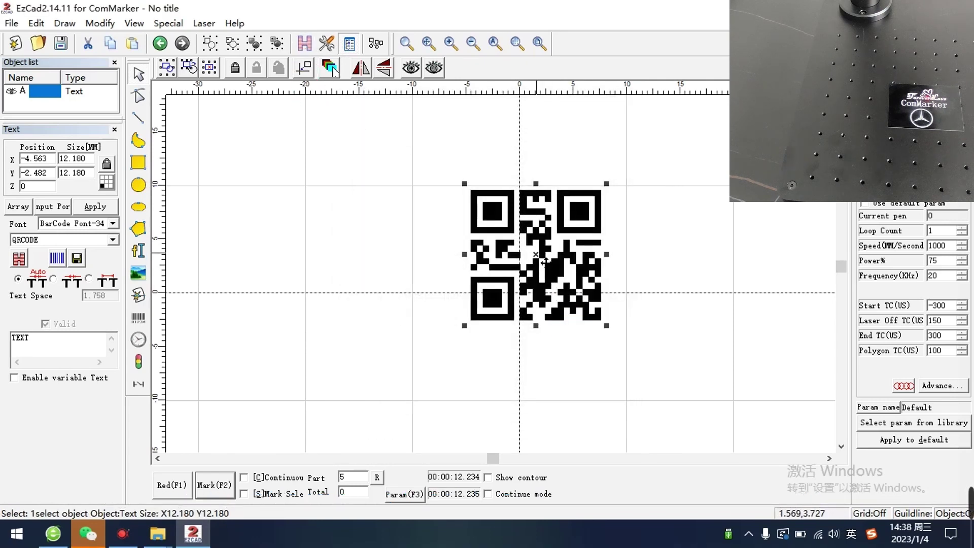
left_click_drag(544, 262, 529, 270)
Replace the QR code's content with 1234 and apply the change
double_click(13, 348)
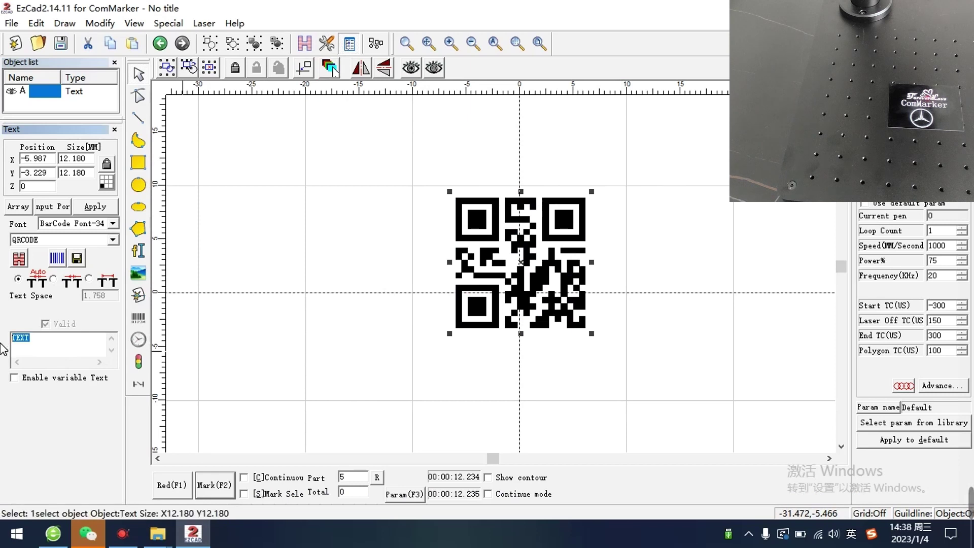
type("1234")
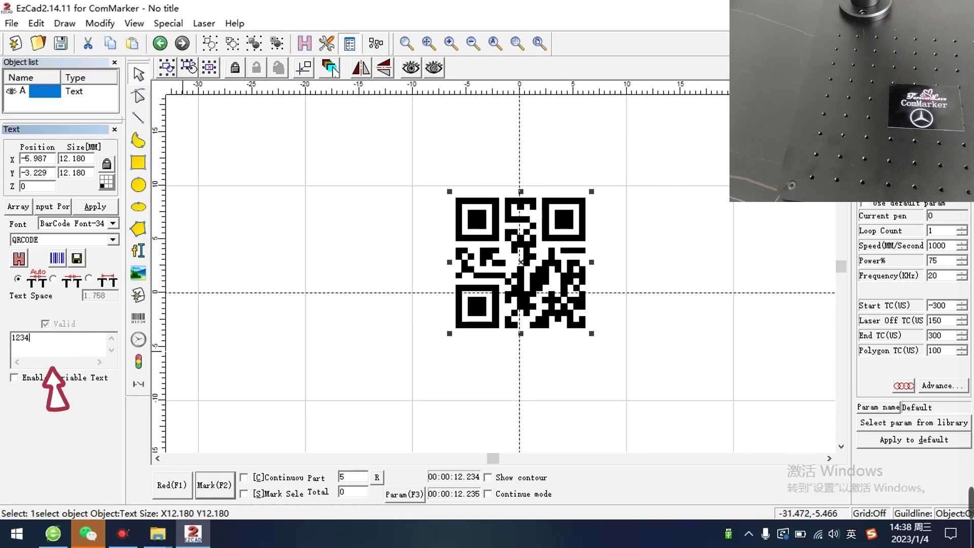
left_click(96, 207)
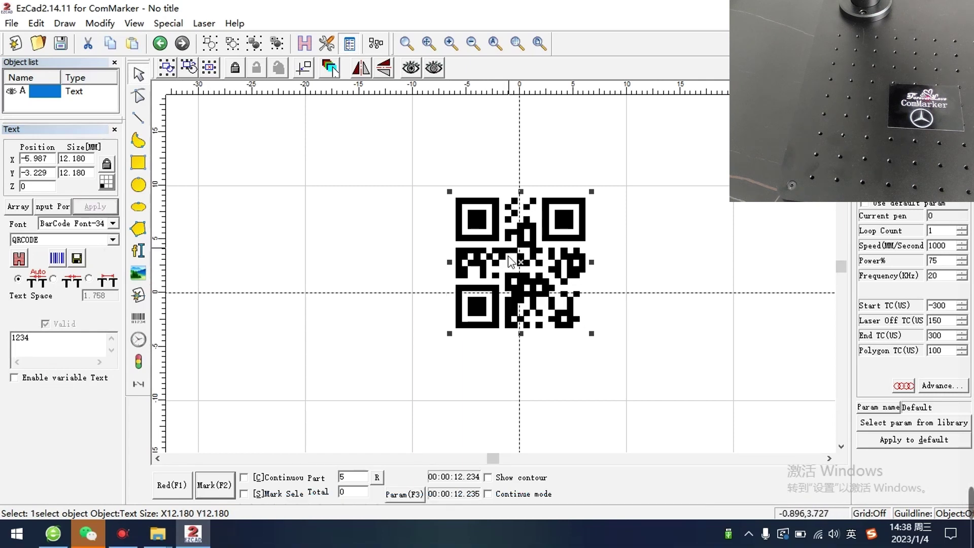
Preview the QR code's position with the red light and engrave it on the workpiece
left_click(181, 485)
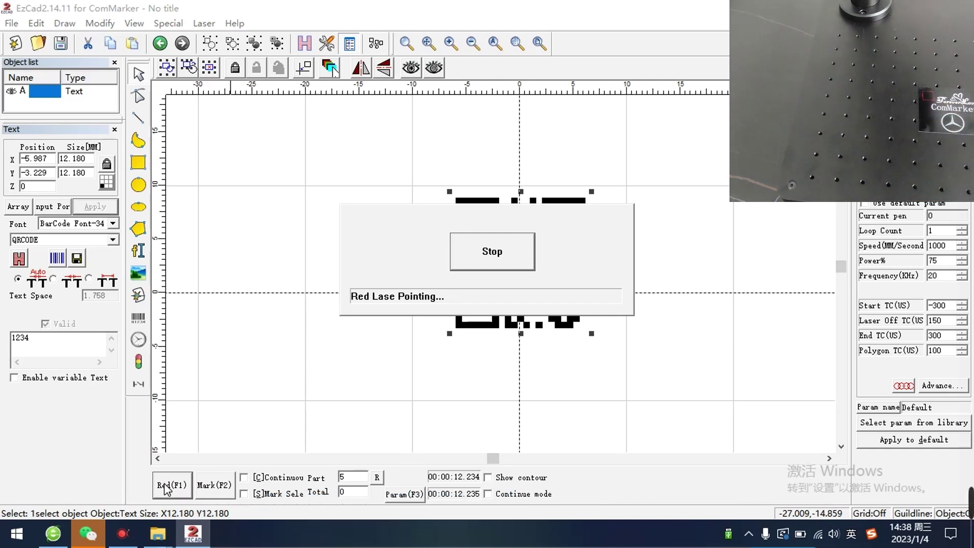
left_click(496, 258)
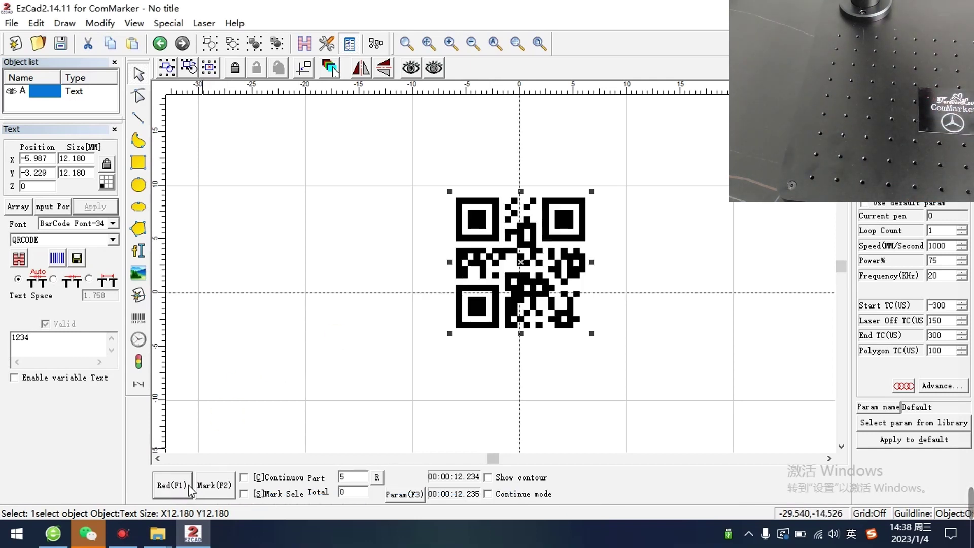
left_click(219, 488)
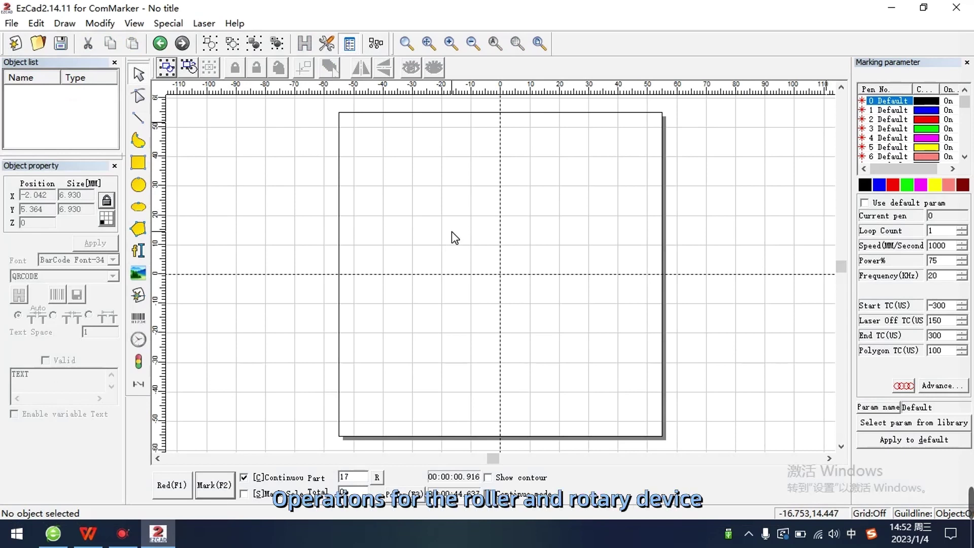
Add the text ComMarker and place it in the middle of the working area, at about X -28.9, Y -2.6
left_click(138, 250)
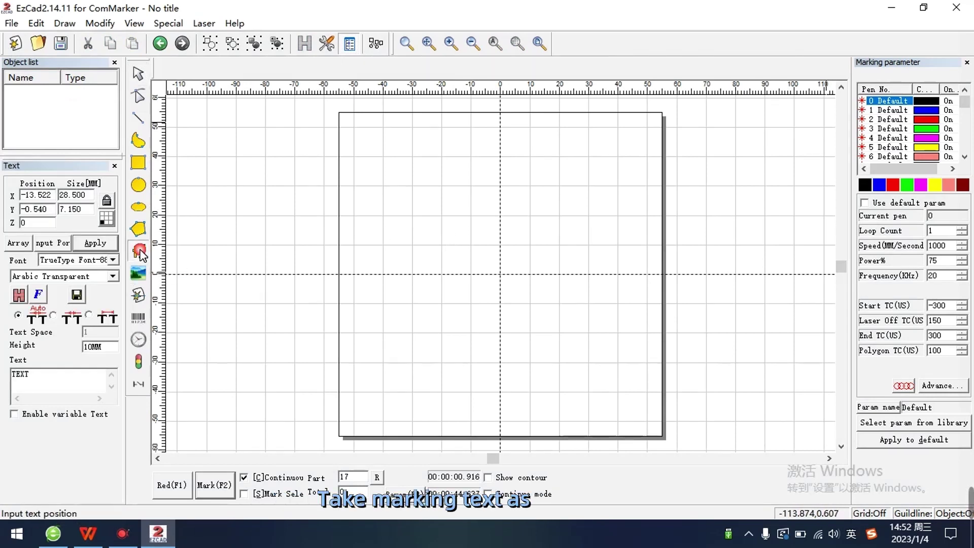
left_click(472, 275)
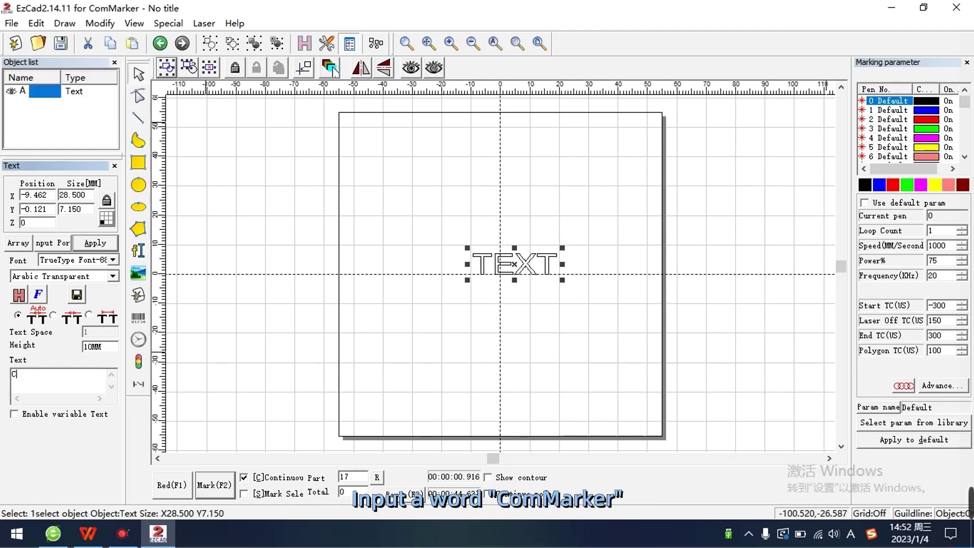
type("o")
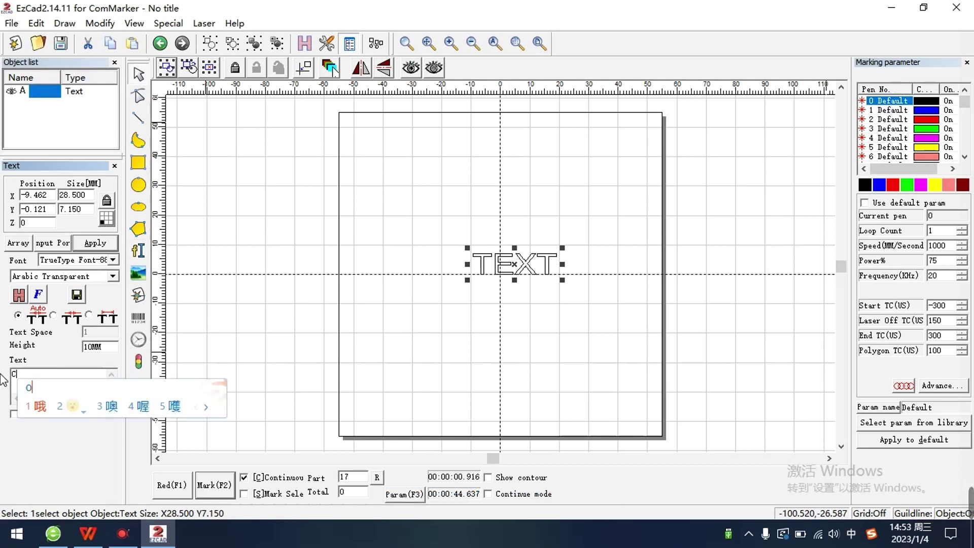
key("shift")
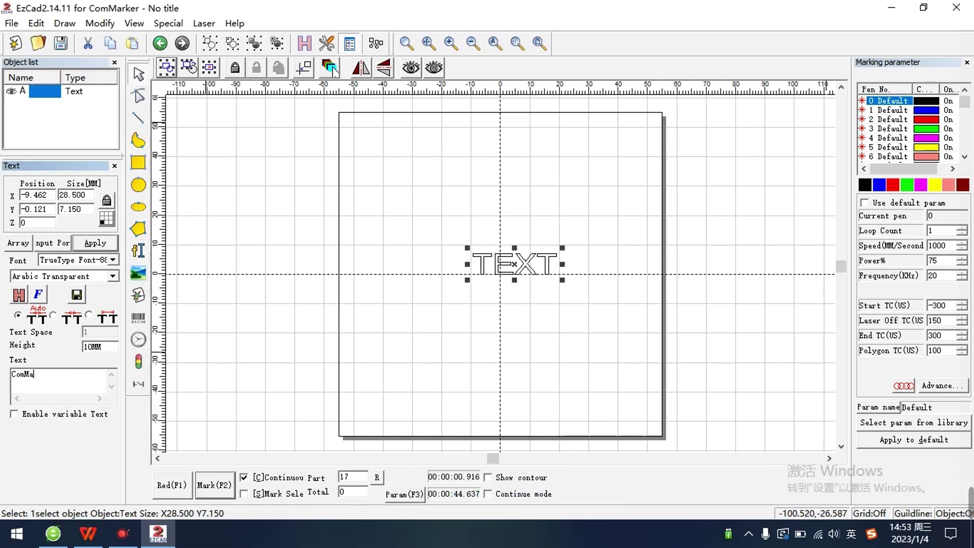
left_click(95, 243)
left_click_drag(558, 275, 512, 280)
scroll(543, 321, "down", 2)
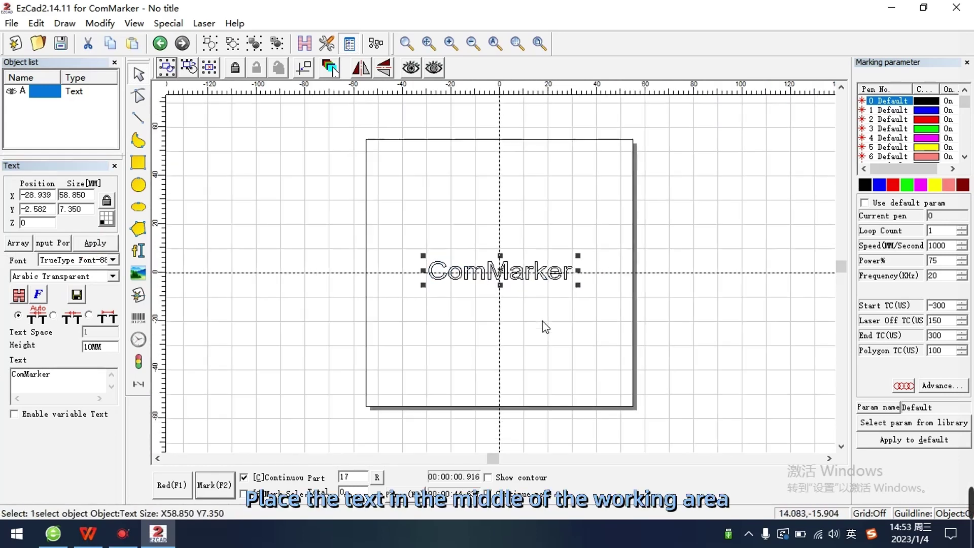
Resize the ComMarker text to about 53.7 by 6.7 mm, keeping it centred on the origin
scroll(542, 320, "up", 2)
left_click_drag(677, 311, 575, 274)
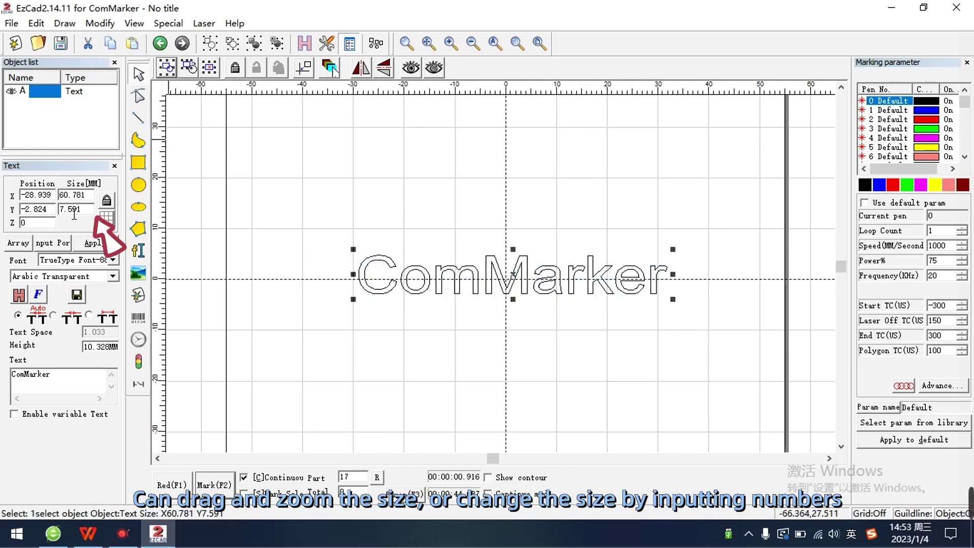
left_click_drag(77, 209, 89, 209)
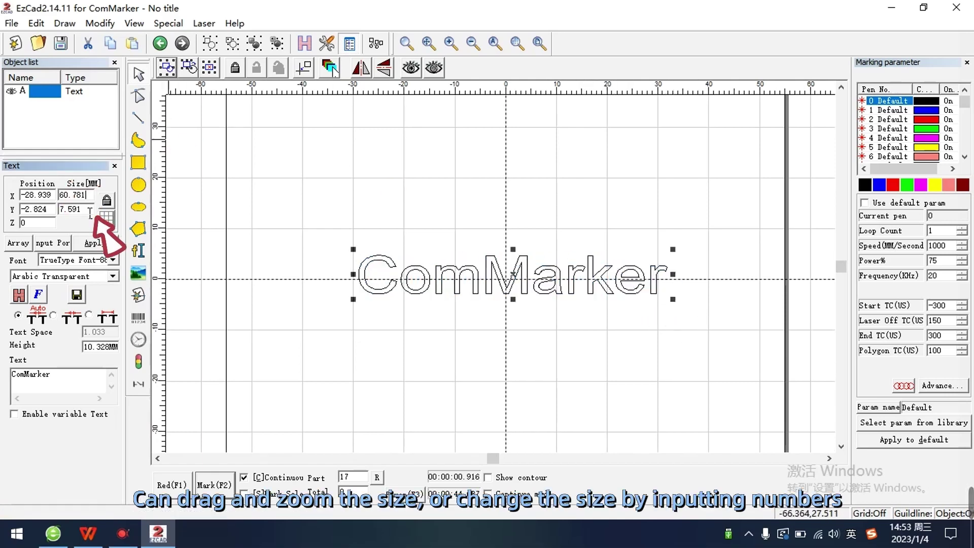
left_click(89, 197)
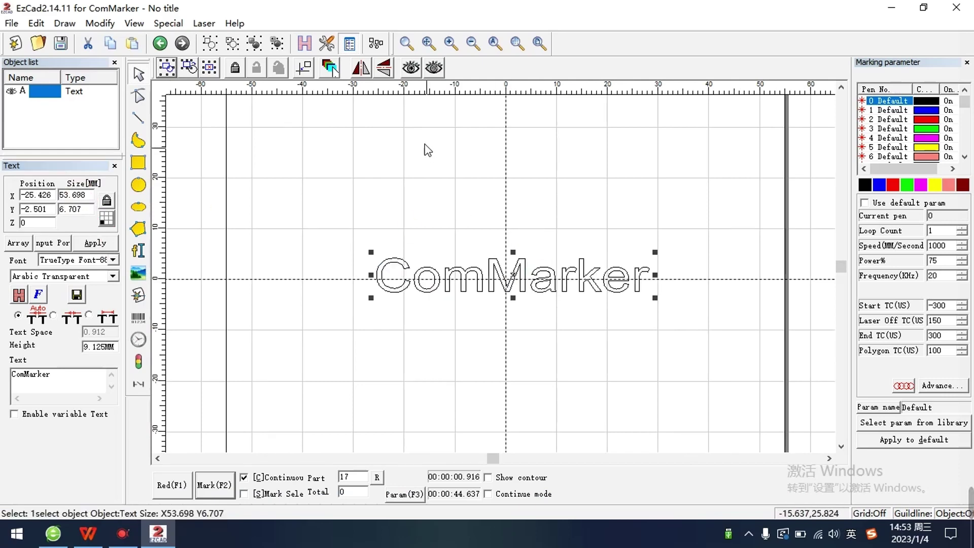
Hatch the ComMarker text using Hatch1 with All calc turned off, at a 90-degree angle and 0.03 mm line space
left_click(304, 43)
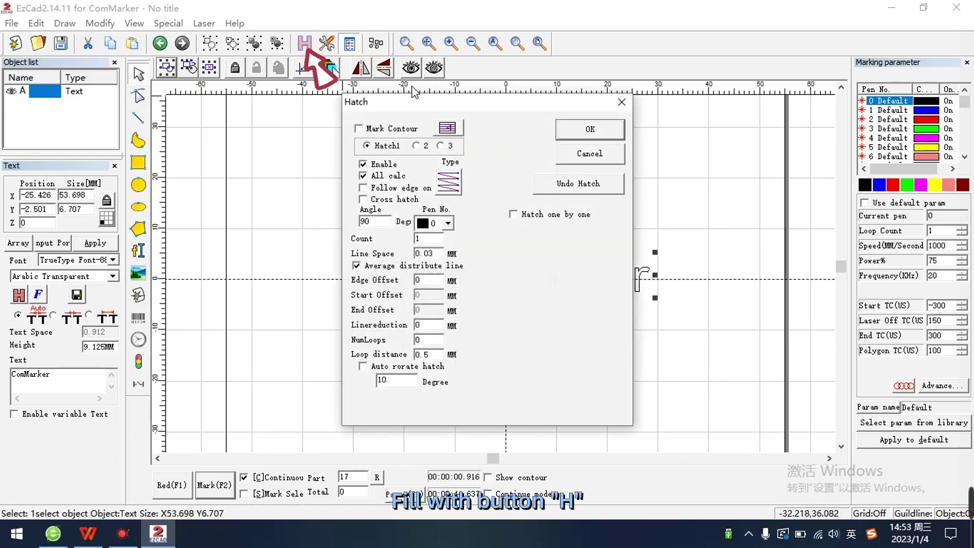
mouse_move(422, 106)
left_mouse_down()
mouse_move(641, 133)
mouse_move(632, 121)
left_mouse_up()
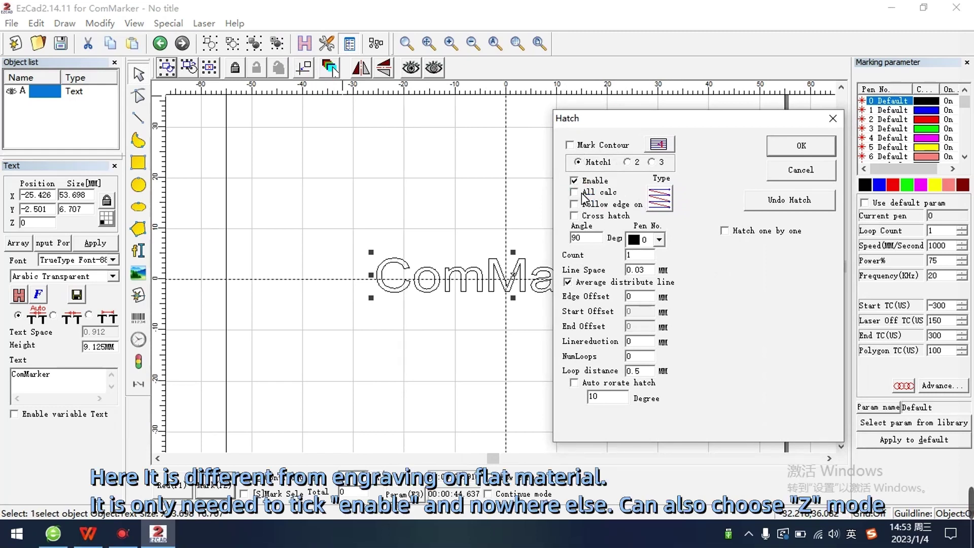
left_click(667, 202)
left_click(665, 201)
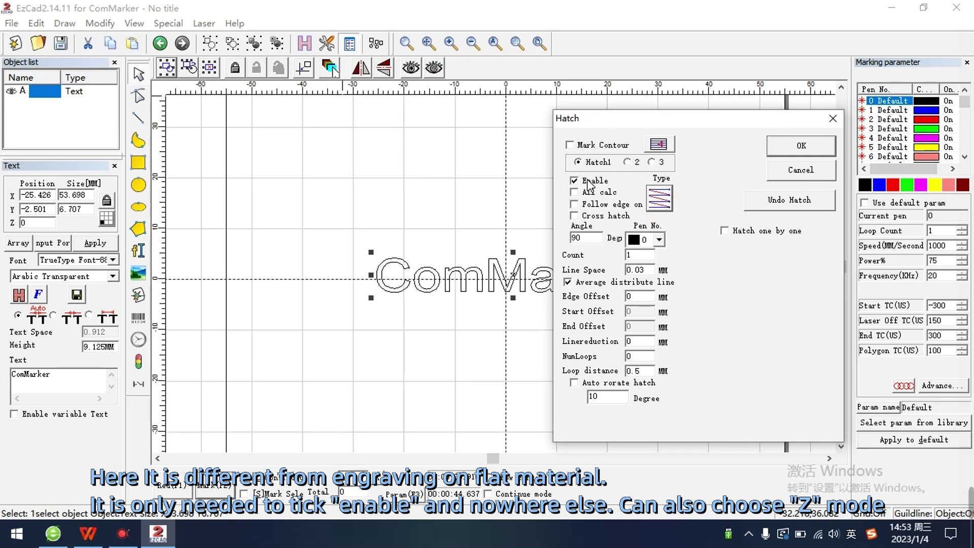
left_click(772, 169)
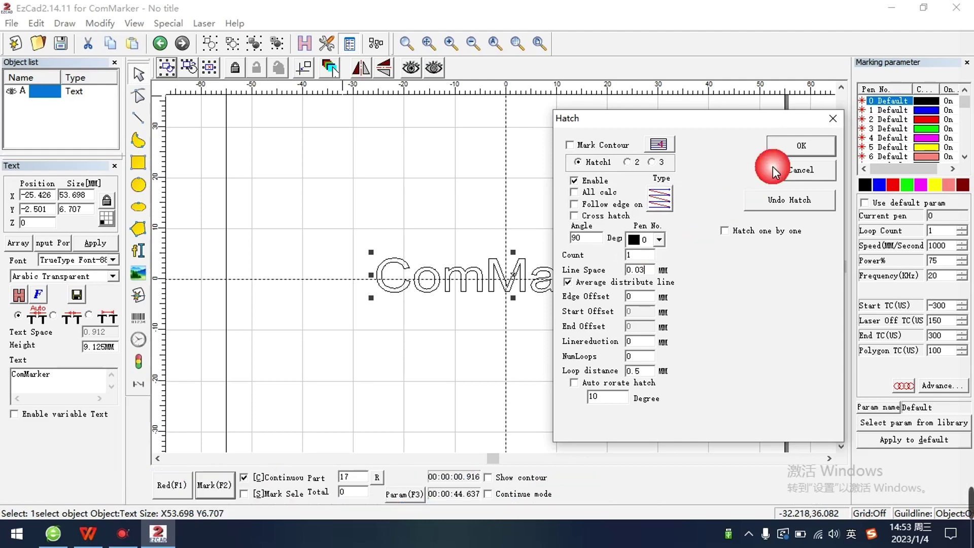
left_click(800, 150)
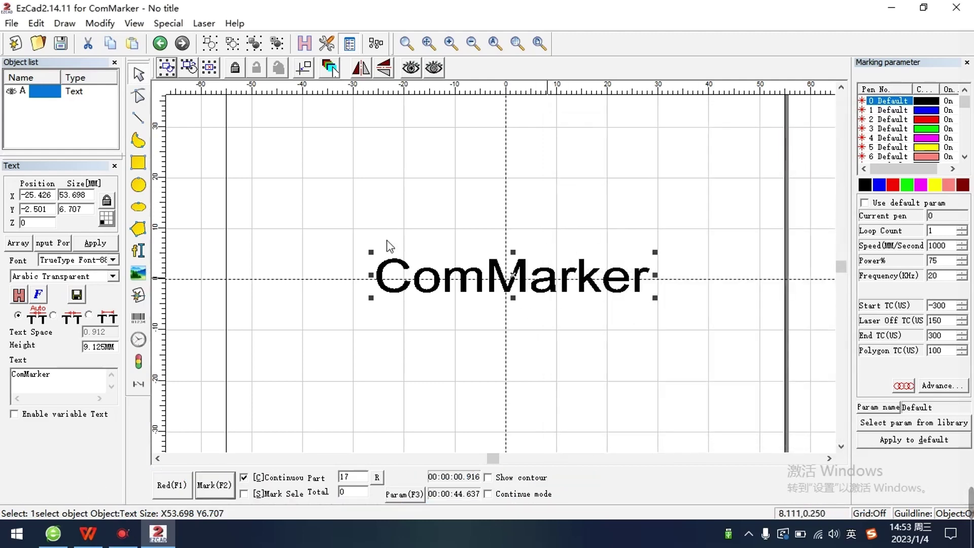
Start RotateTextMark for the ComMarker text and enable Rotate Axis in its extension axis 1 parameters
left_click(203, 23)
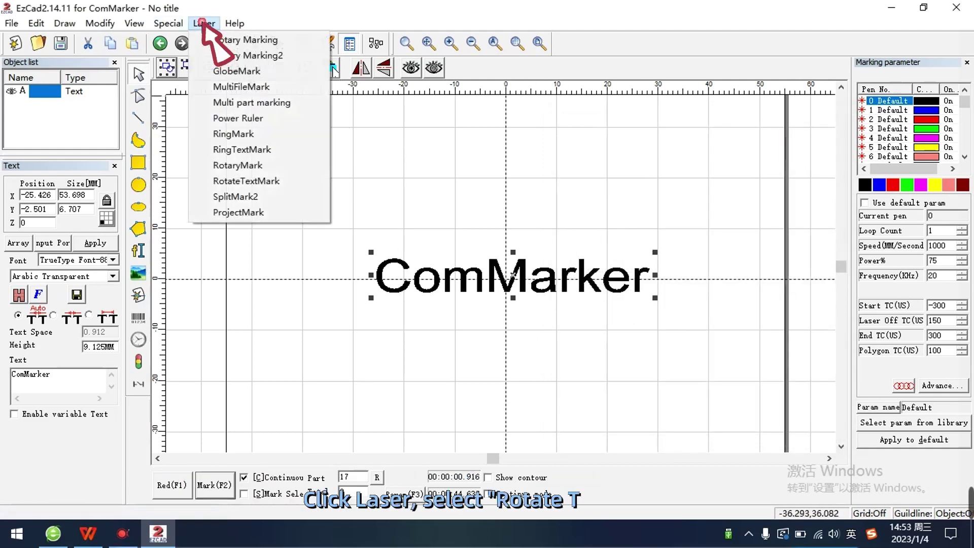
mouse_move(204, 23)
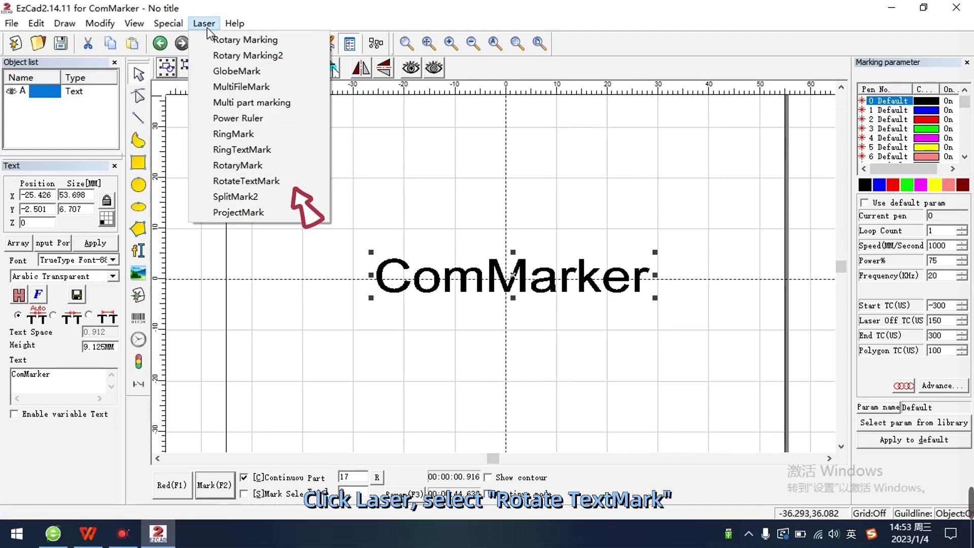
left_click(237, 183)
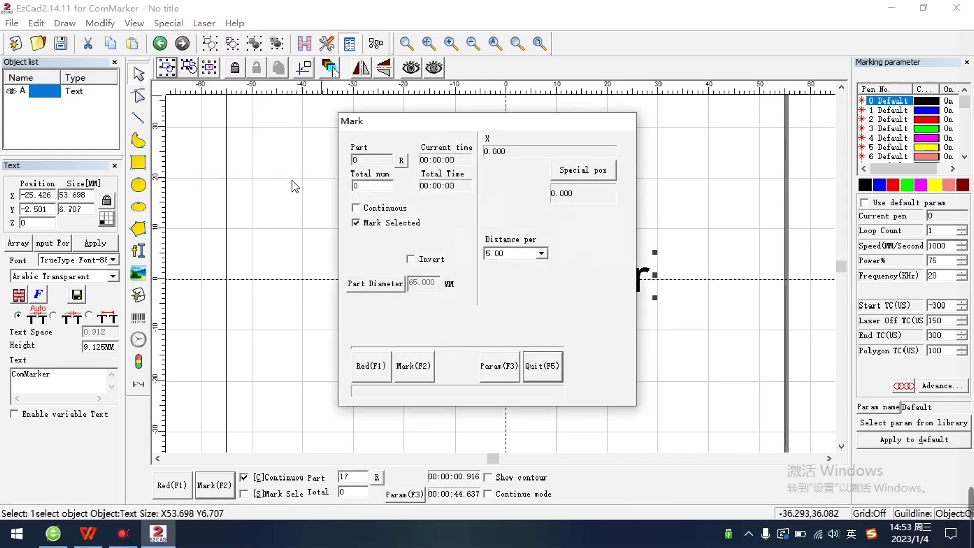
left_click(501, 365)
left_click(523, 133)
left_click(523, 133)
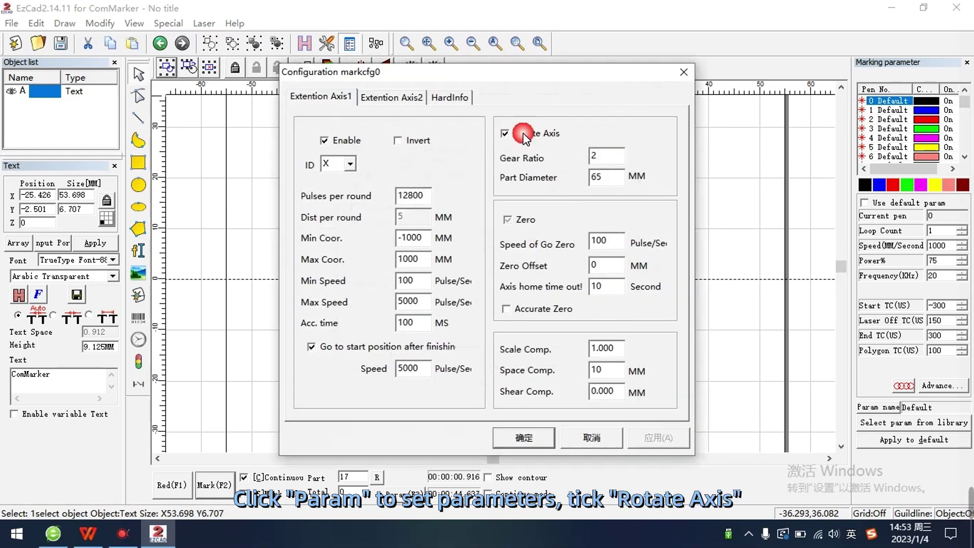
left_click(523, 133)
left_click(523, 133)
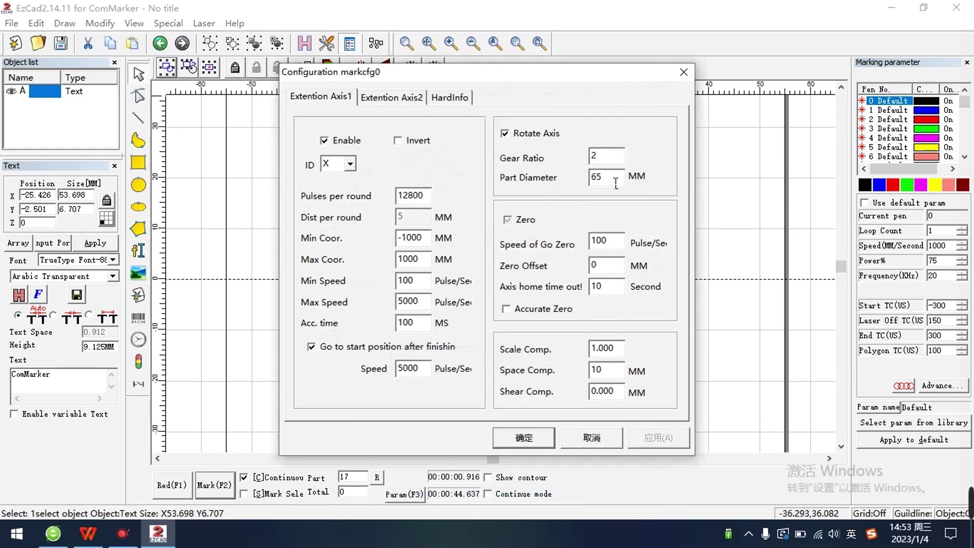
Set the part diameter to 65 mm, keep the gear ratio at 2 and accept the axis parameters
double_click(590, 177)
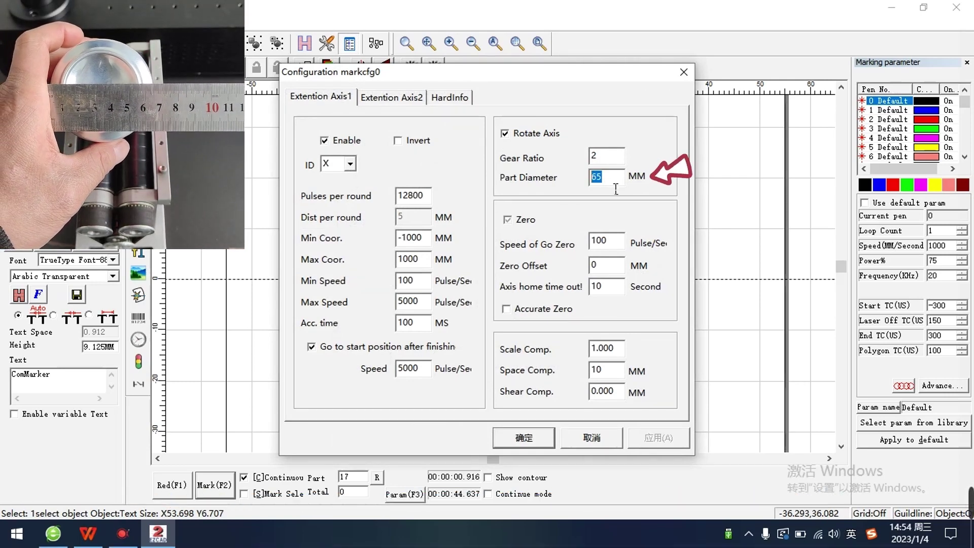
type("65")
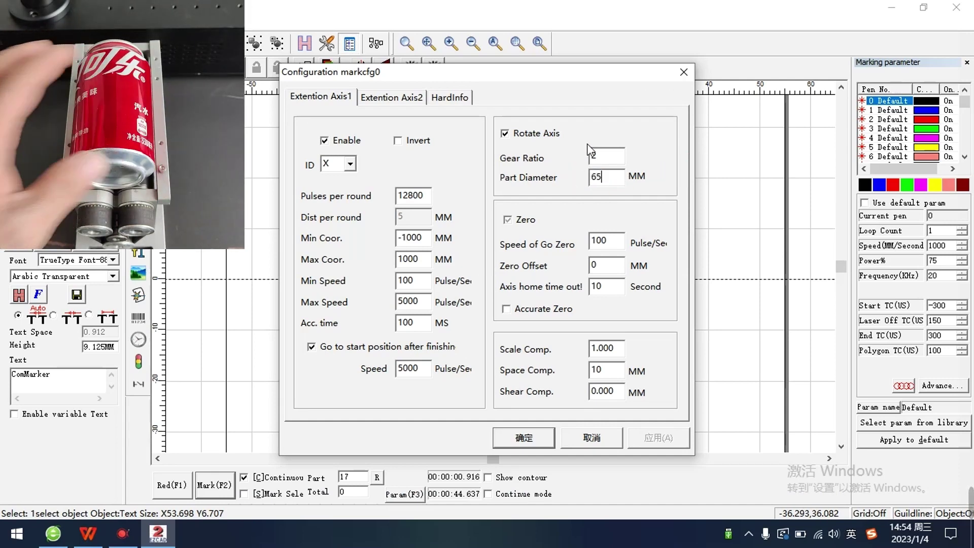
double_click(613, 161)
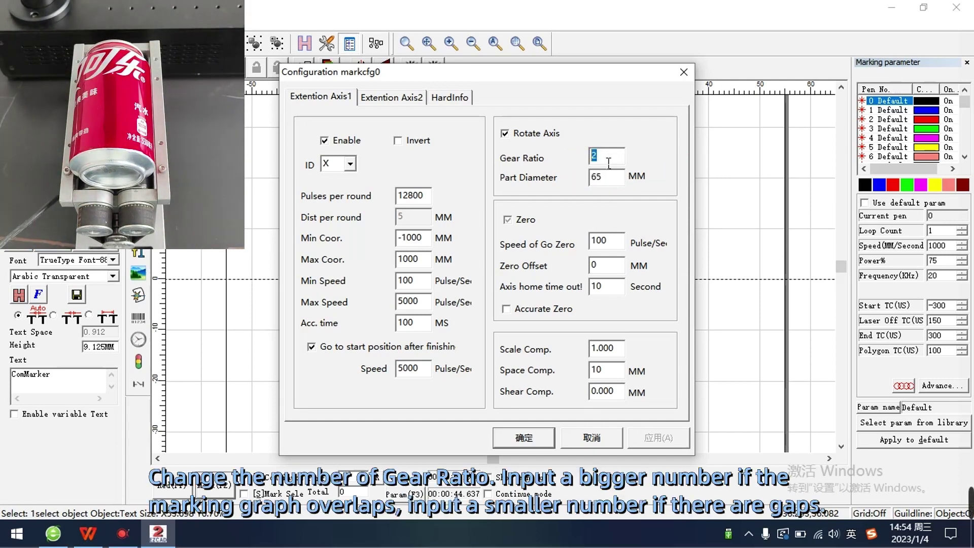
mouse_move(580, 74)
left_mouse_down()
mouse_move(810, 59)
mouse_move(665, 84)
left_mouse_up()
left_click(693, 138)
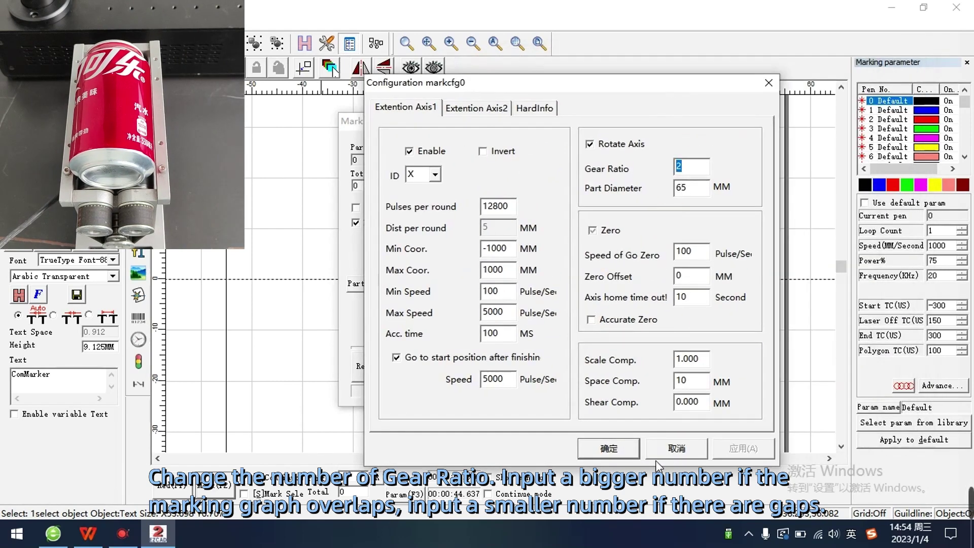
left_click(635, 449)
left_click(574, 129)
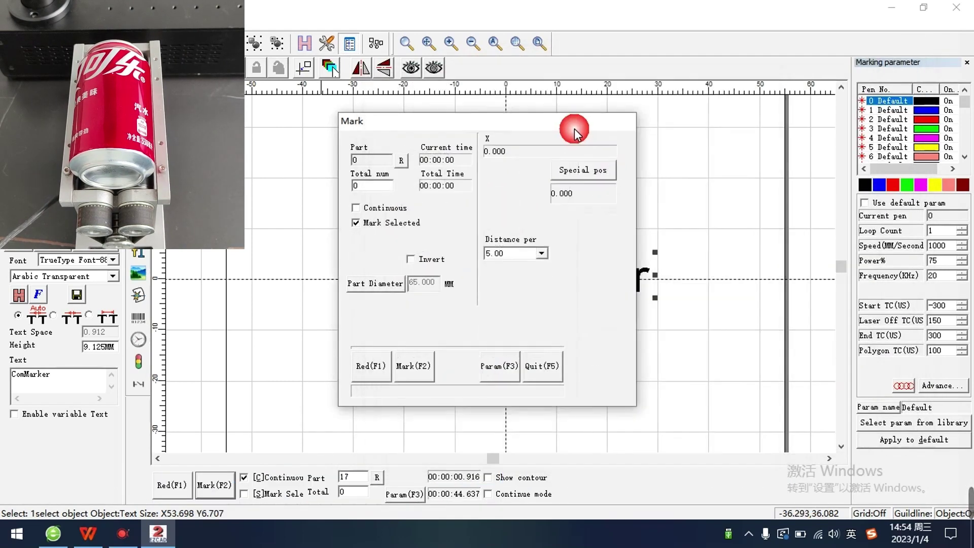
Preview the ComMarker text's position on the can with the red light and engrave it with the rotary
left_click_drag(510, 126, 730, 119)
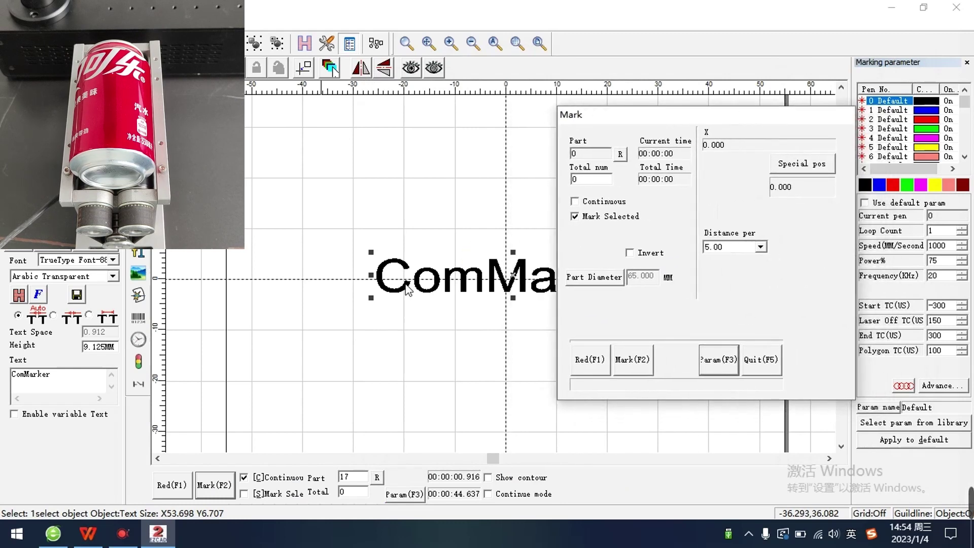
left_click(715, 361)
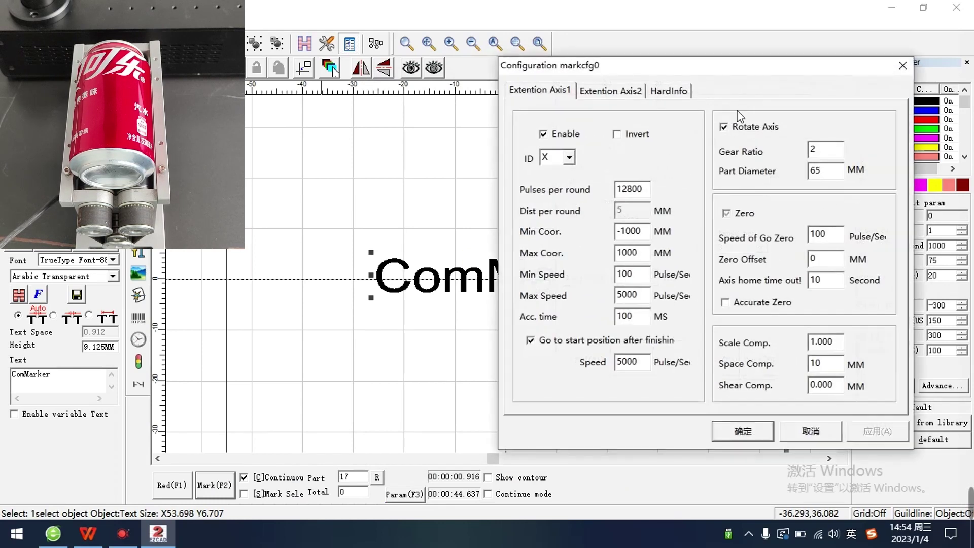
left_click(743, 431)
left_click(590, 369)
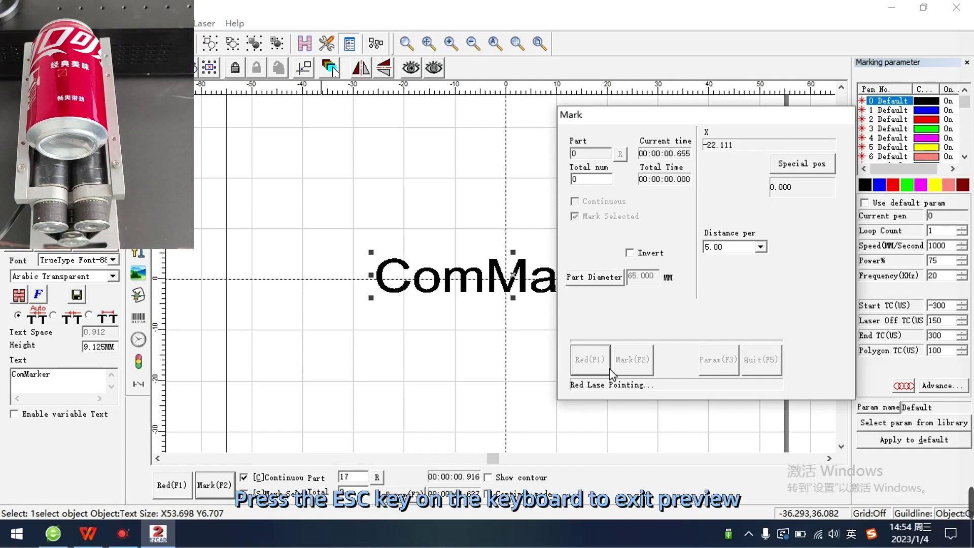
key("Escape")
left_click(632, 358)
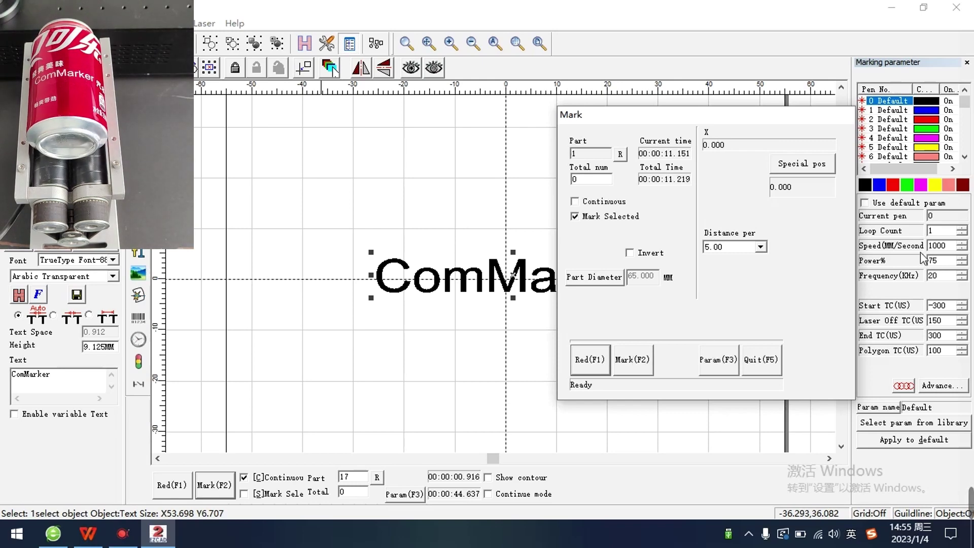
Set the rotary gear ratio to 3 and engrave the ComMarker text on the can again after a red-light preview
left_click(718, 360)
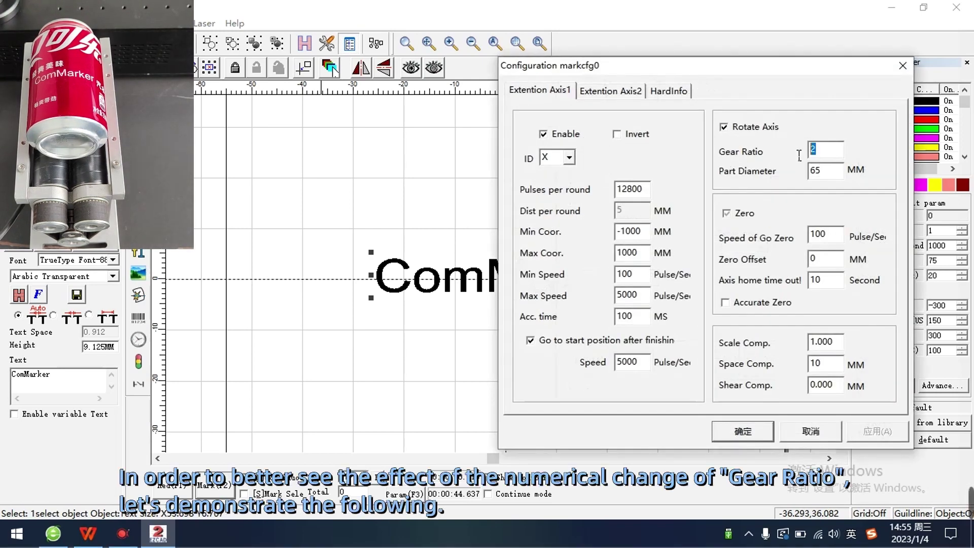
type("3")
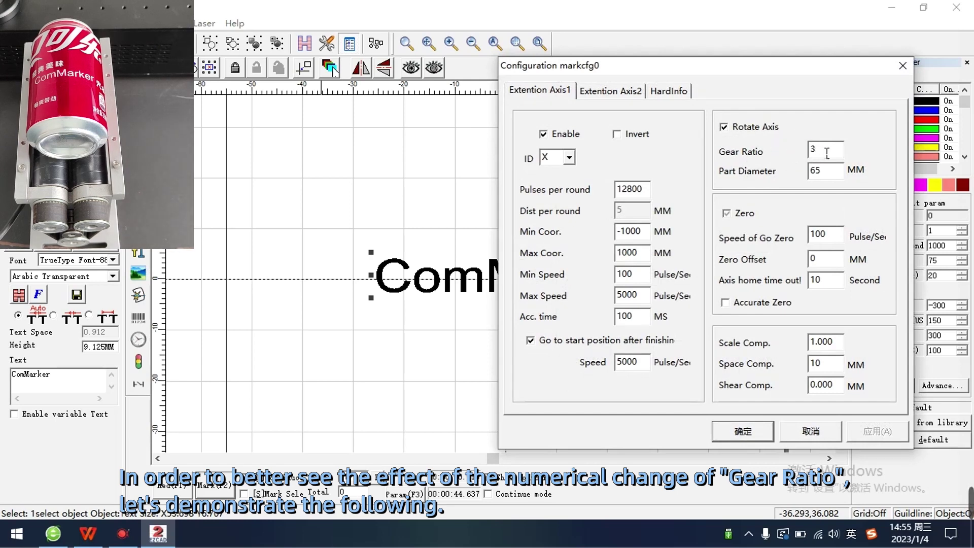
left_click(743, 432)
left_click(594, 361)
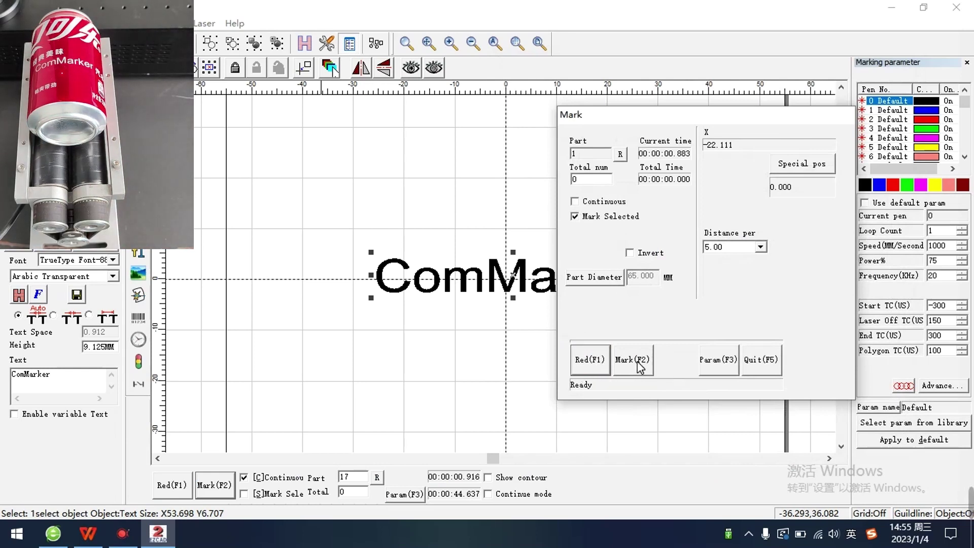
left_click(634, 361)
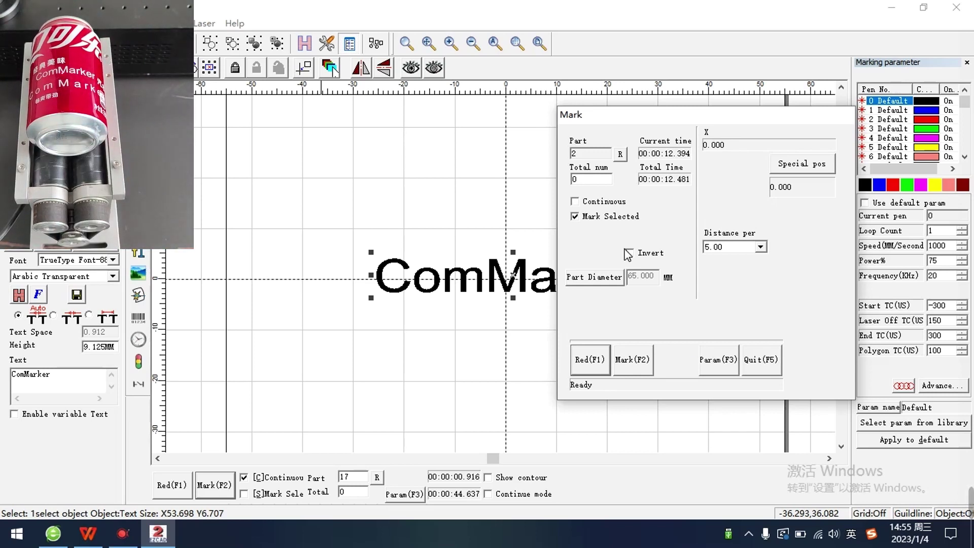
left_click(763, 361)
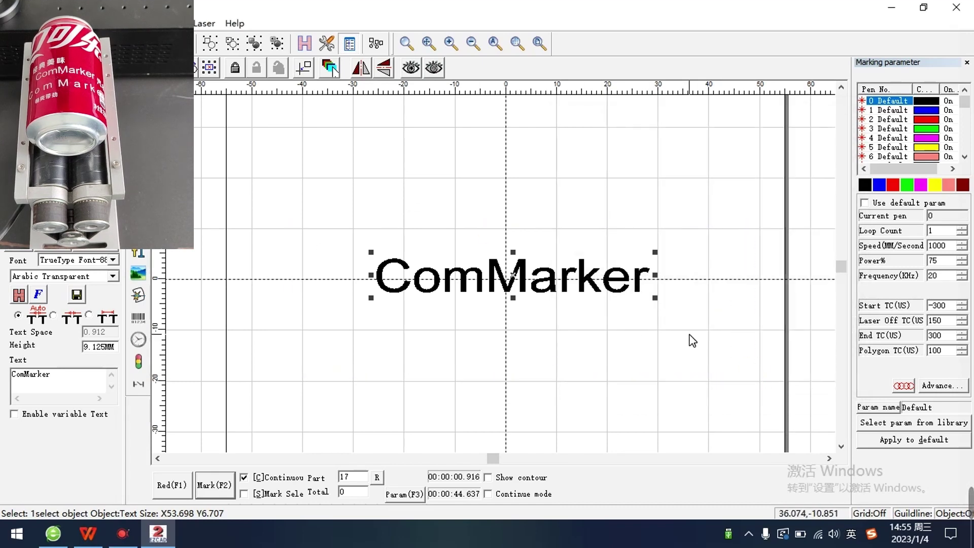
Delete the ComMarker text and import the Illustrator vector file 26, placed at the centre of the working area
key("Delete")
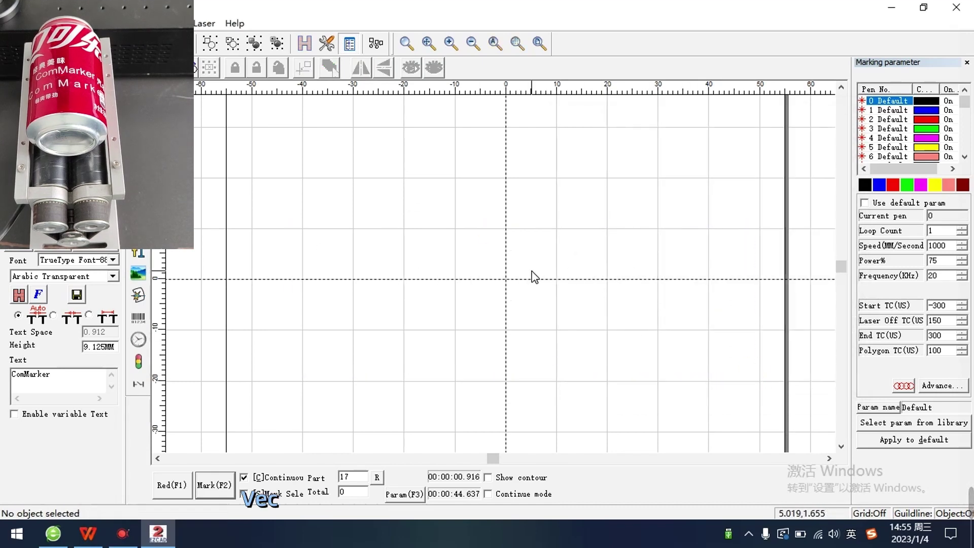
left_click(138, 296)
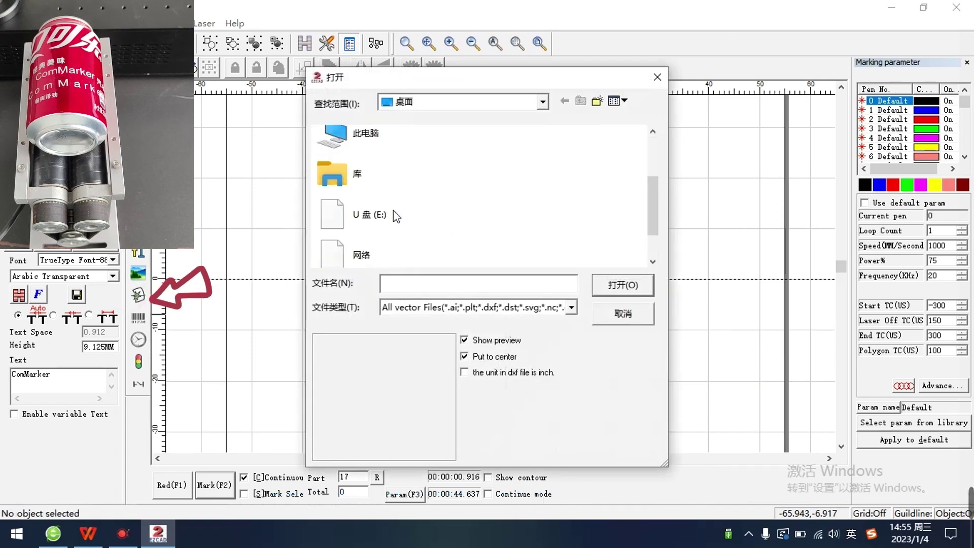
scroll(393, 210, "down", 3)
left_click(385, 248)
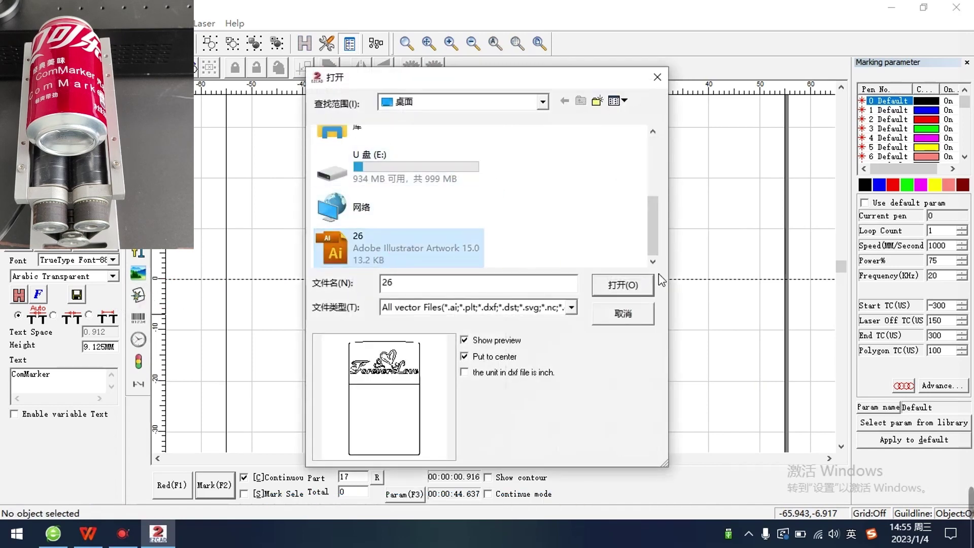
left_click(633, 286)
scroll(476, 205, "up", 2)
scroll(496, 217, "down", 4)
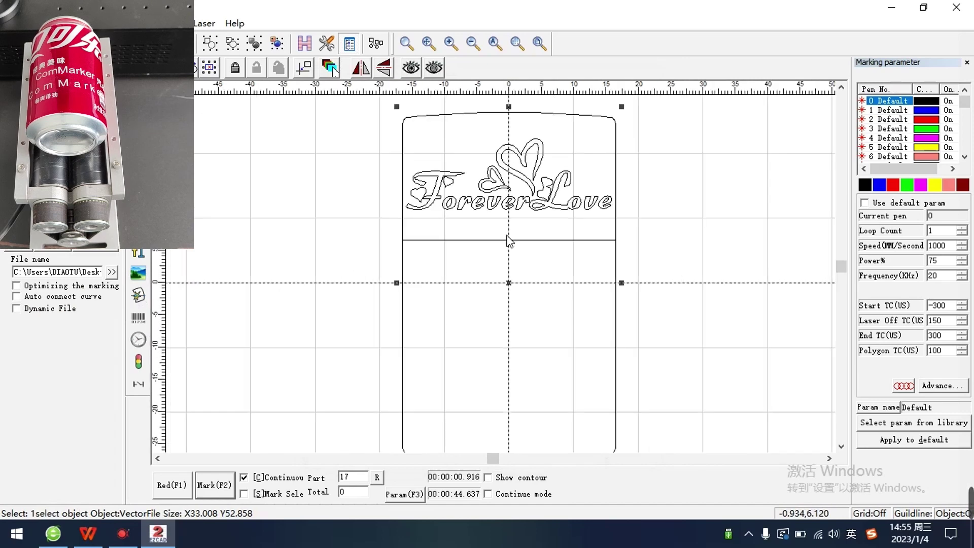
Ungroup the imported design and delete its outer frame and the horizontal line beneath the Forever Love lettering
left_click(277, 43)
left_click(384, 225)
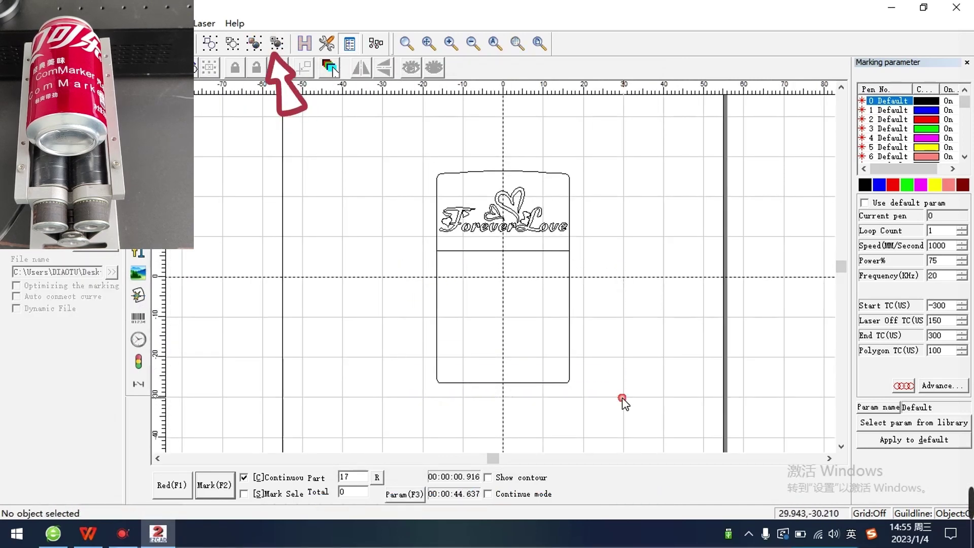
left_click(568, 383)
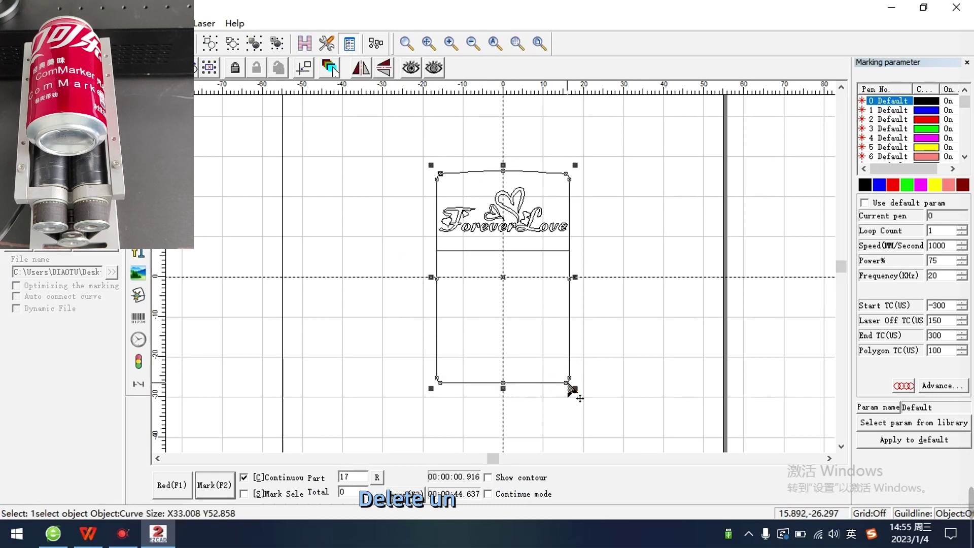
key("Delete")
left_click(432, 248)
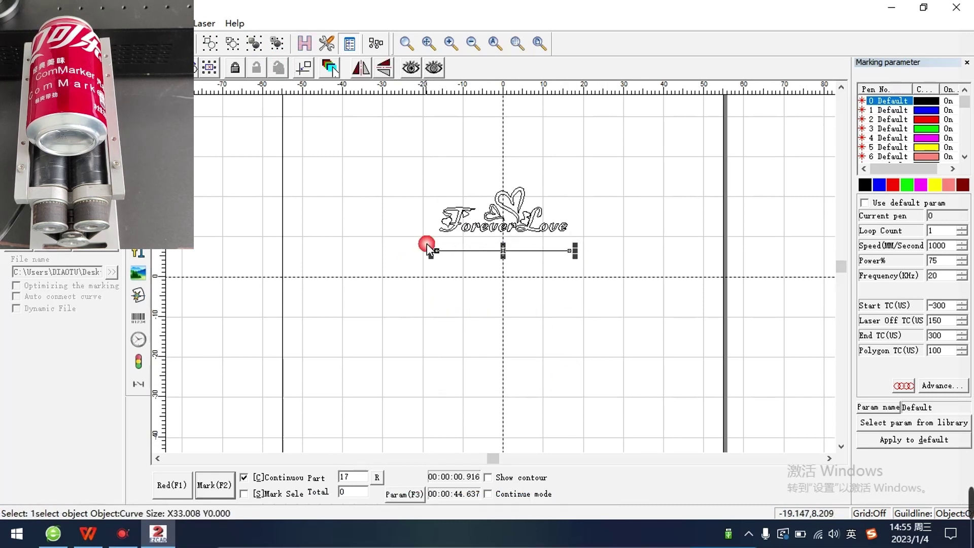
key("Delete")
Combine the remaining Forever Love curves into one object and enlarge it to about 44.3 by 15.3 mm
left_click_drag(399, 171, 629, 297)
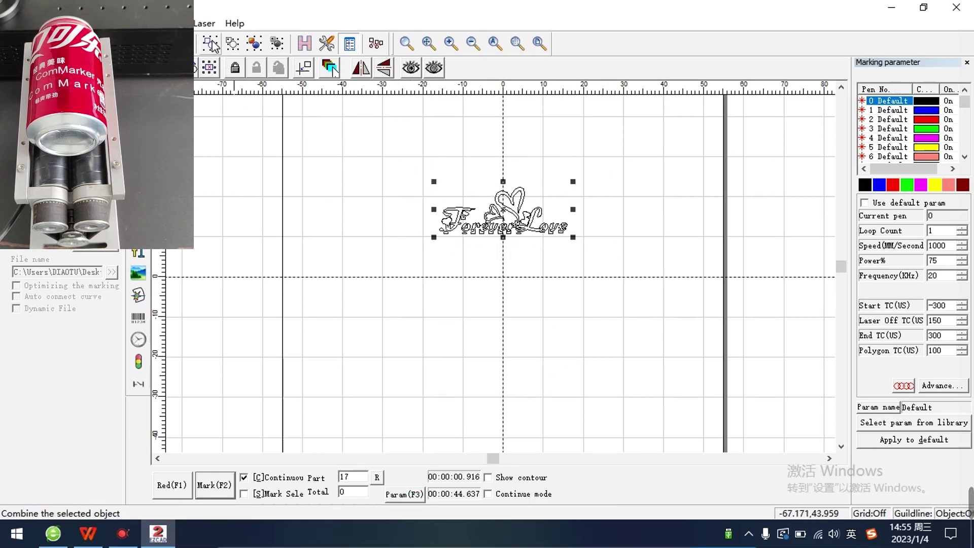
left_click(209, 67)
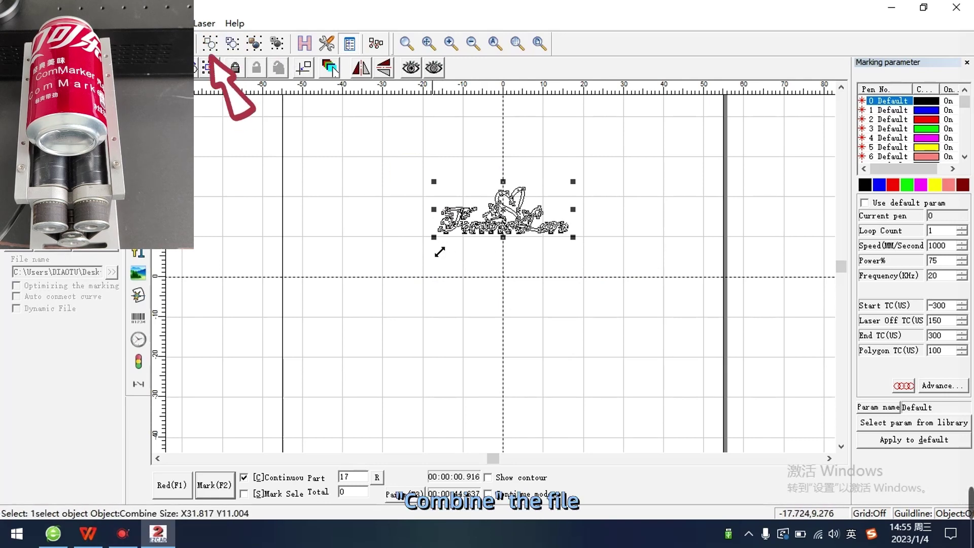
left_click_drag(436, 238, 384, 254)
left_click_drag(490, 246, 506, 268)
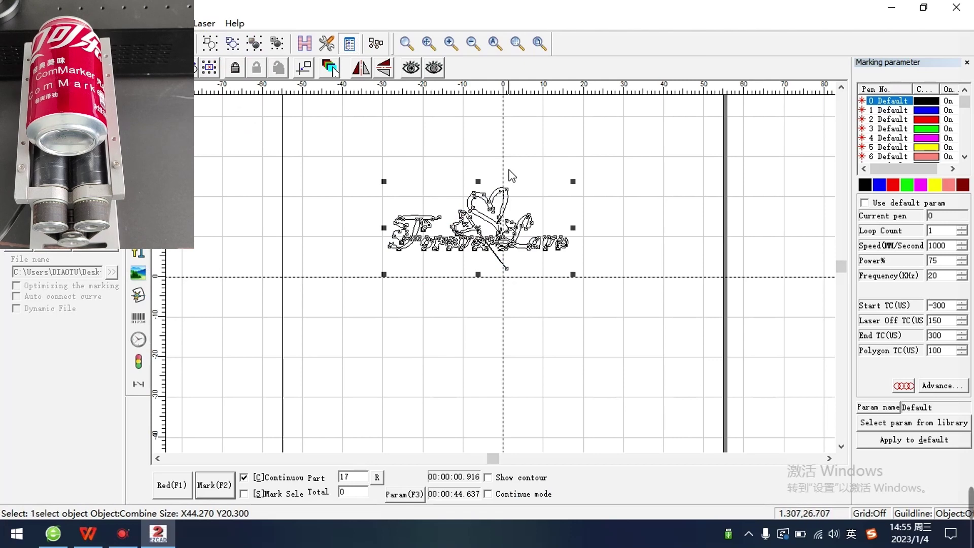
key("ctrl+z")
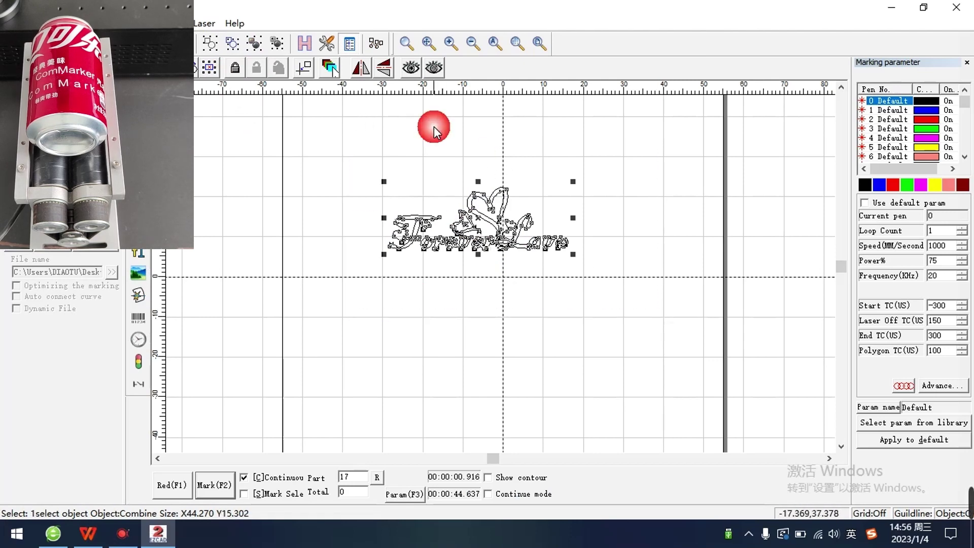
Hatch the Forever Love object with Hatch1 at 90 degrees and 0.03 mm line space, and move it near the working area's centre
left_click(305, 44)
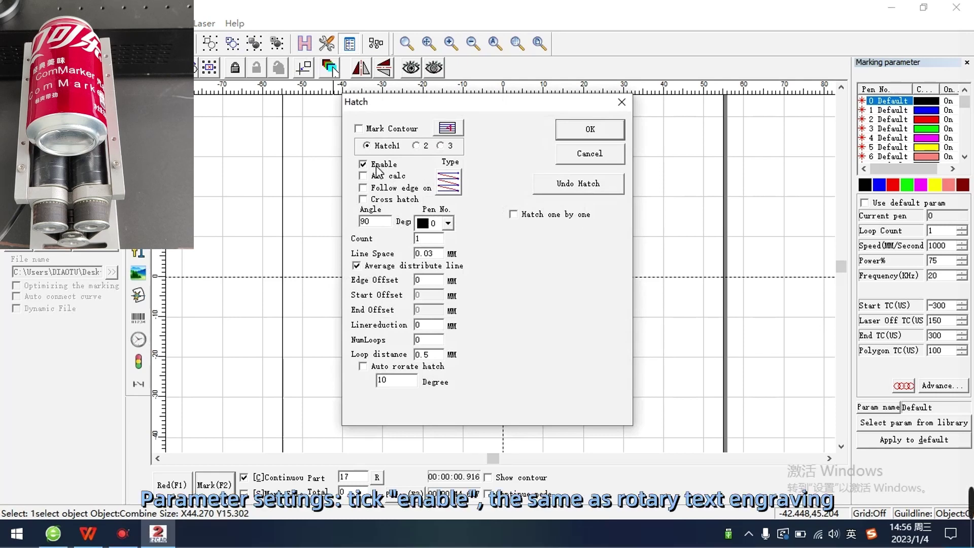
left_click(591, 131)
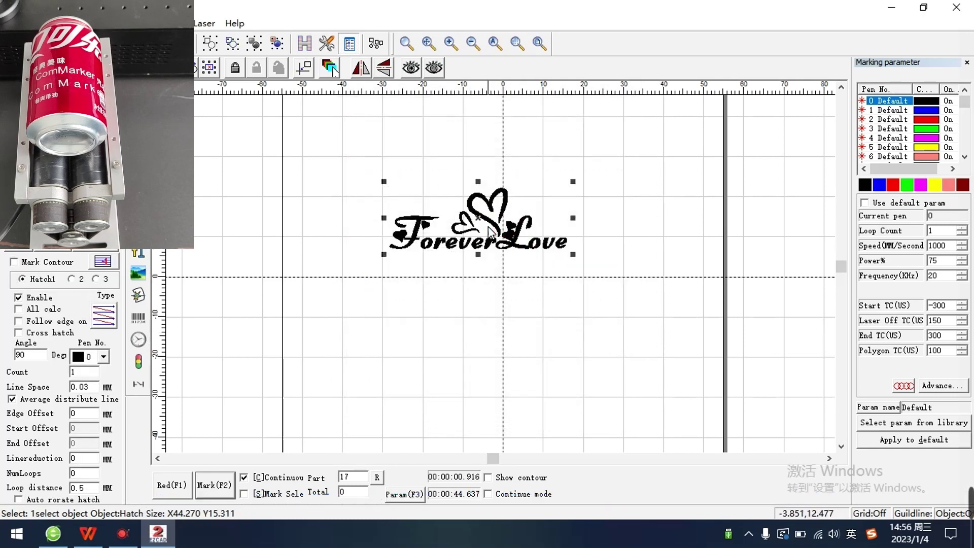
left_click_drag(488, 229, 511, 278)
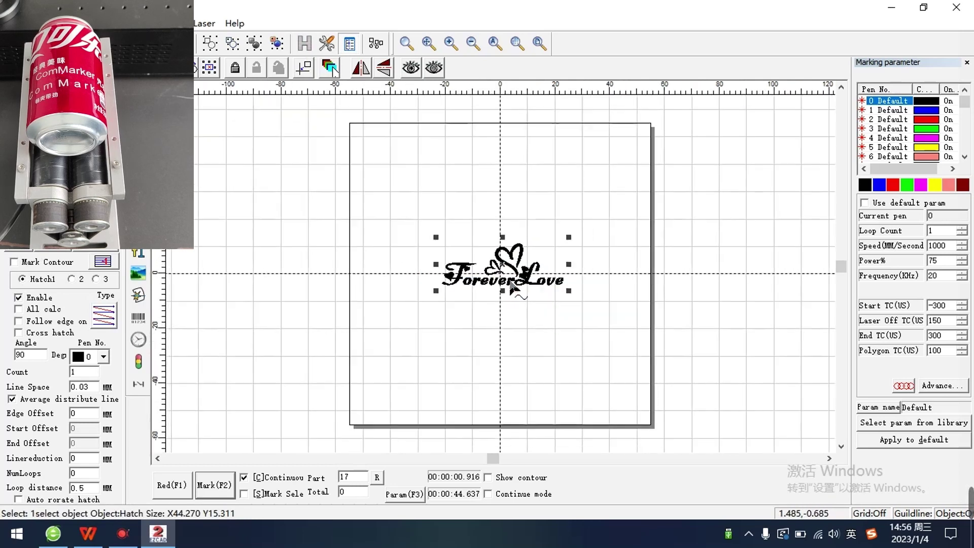
scroll(509, 276, "up", 2)
Open RotaryMark for the selected Forever Love design and move its window clear of the camera view
left_click(206, 23)
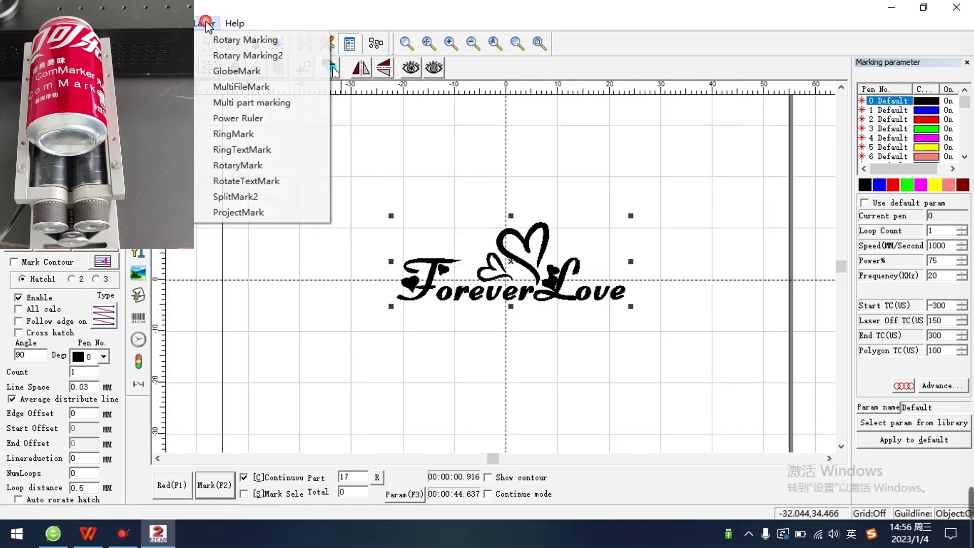
left_click(253, 171)
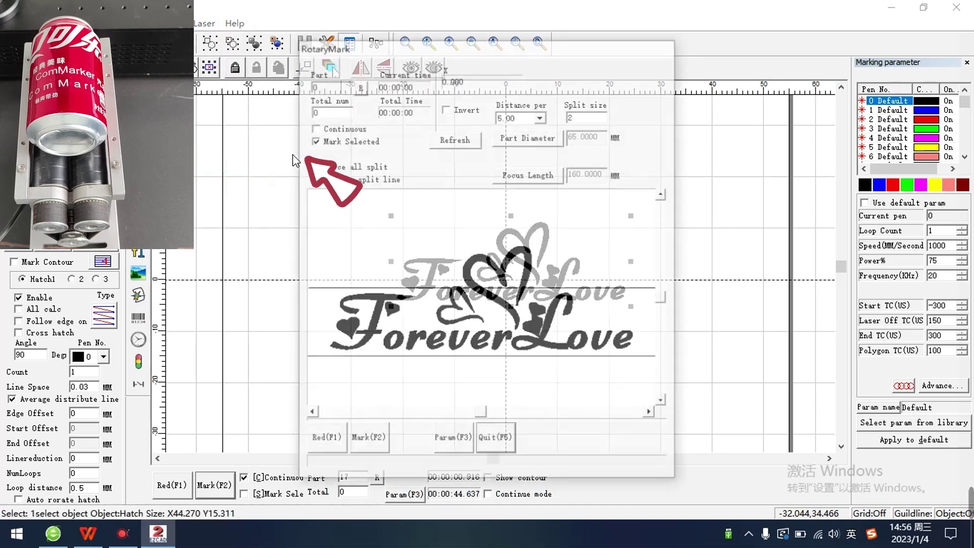
left_click_drag(376, 23, 585, 23)
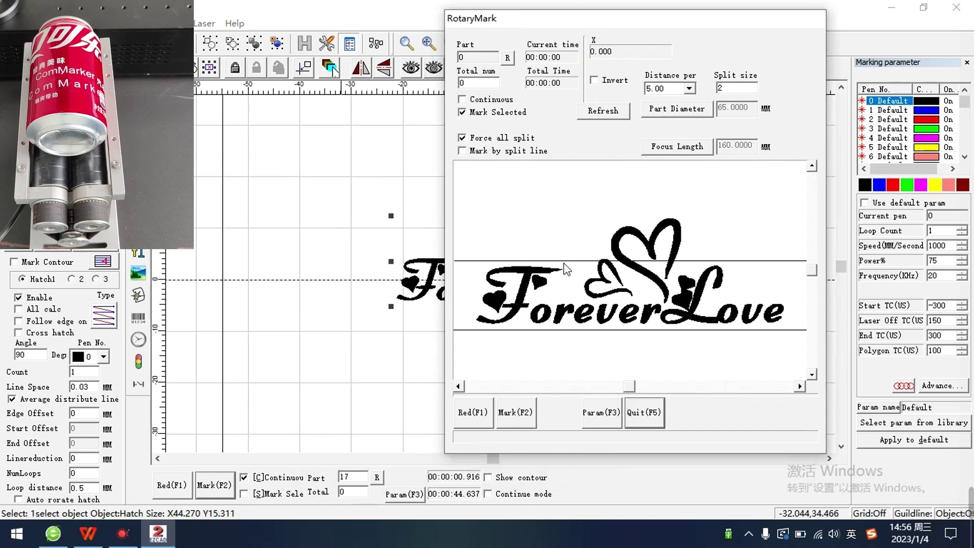
Add five vertical dividing lines across the Forever Love preview, from before the F to after the final e
double_click(474, 236)
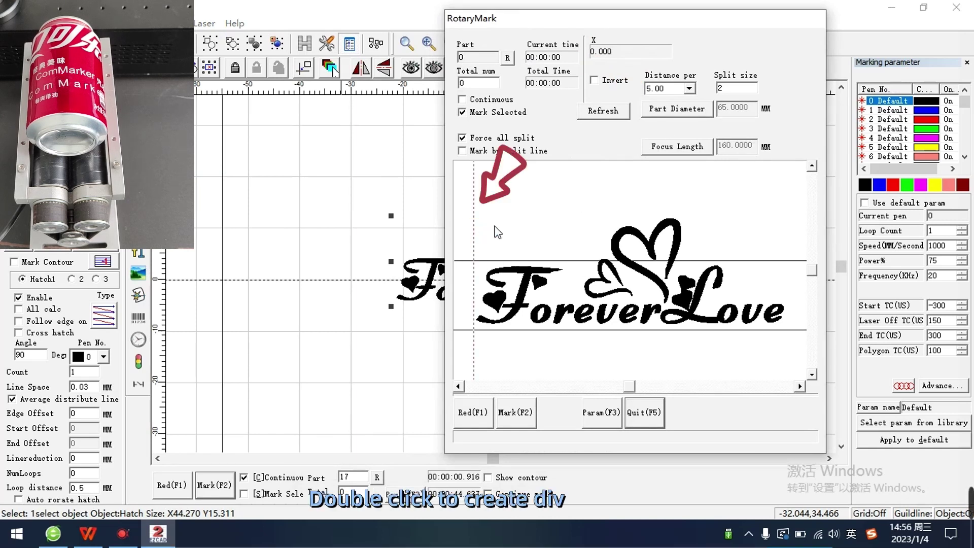
double_click(545, 233)
double_click(630, 206)
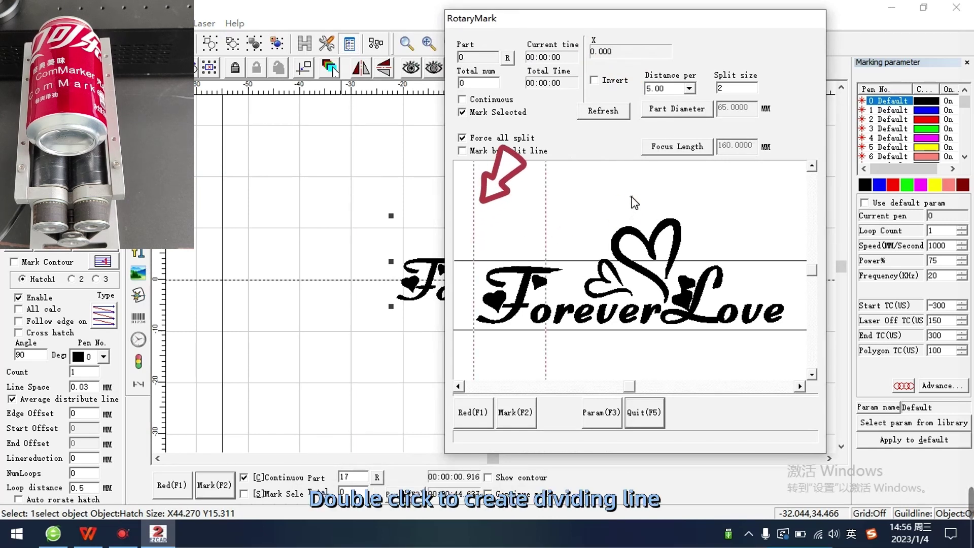
double_click(695, 208)
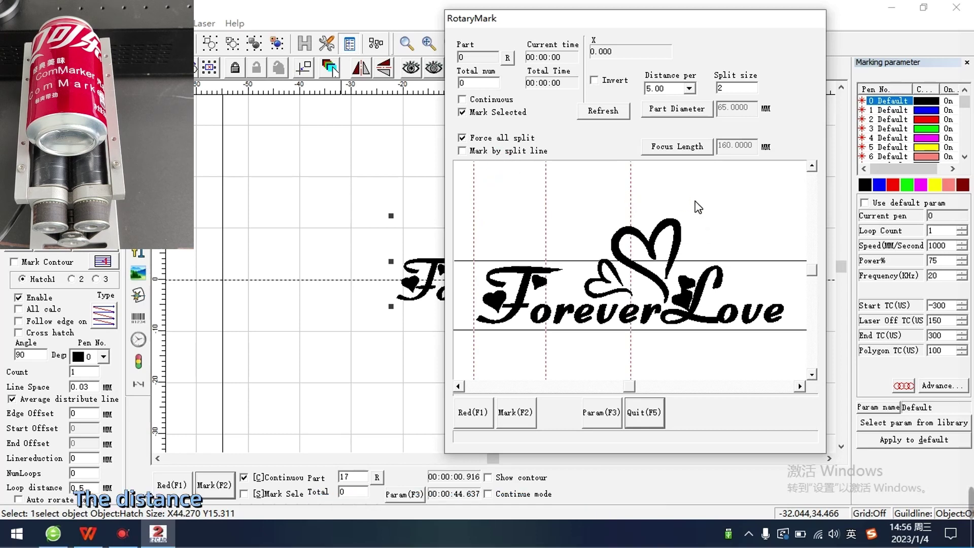
double_click(789, 226)
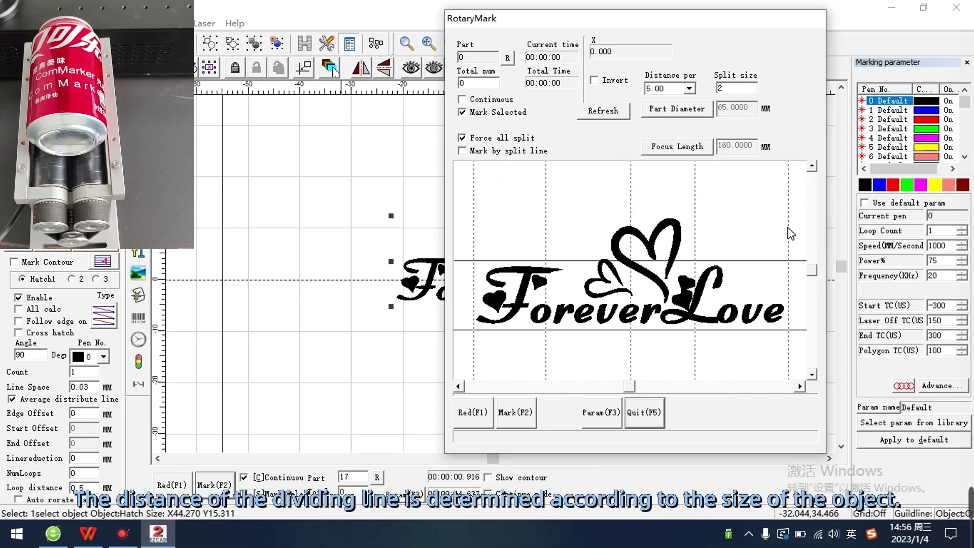
Delete the dividing lines across the preview, keeping only the one before the letter F
right_click(787, 227)
right_click(694, 221)
right_click(631, 206)
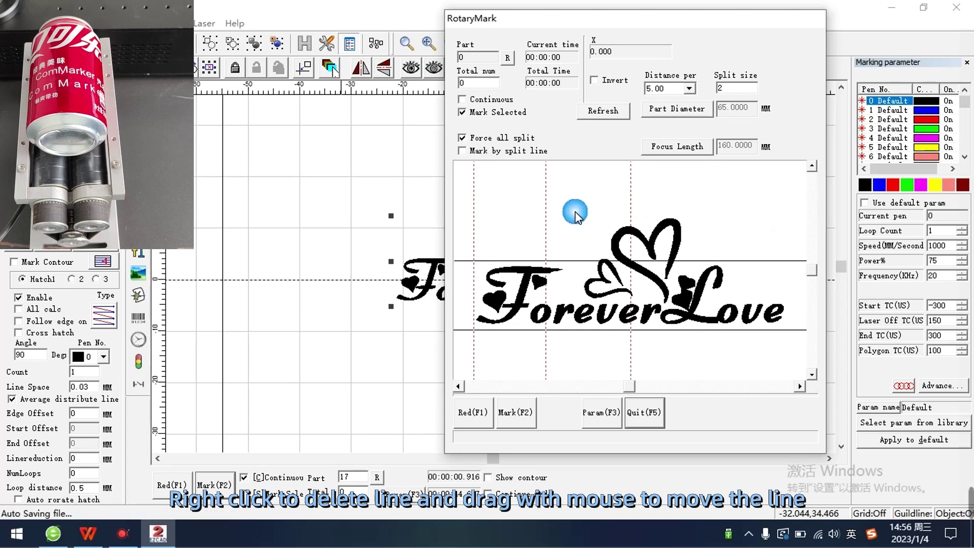
right_click(546, 220)
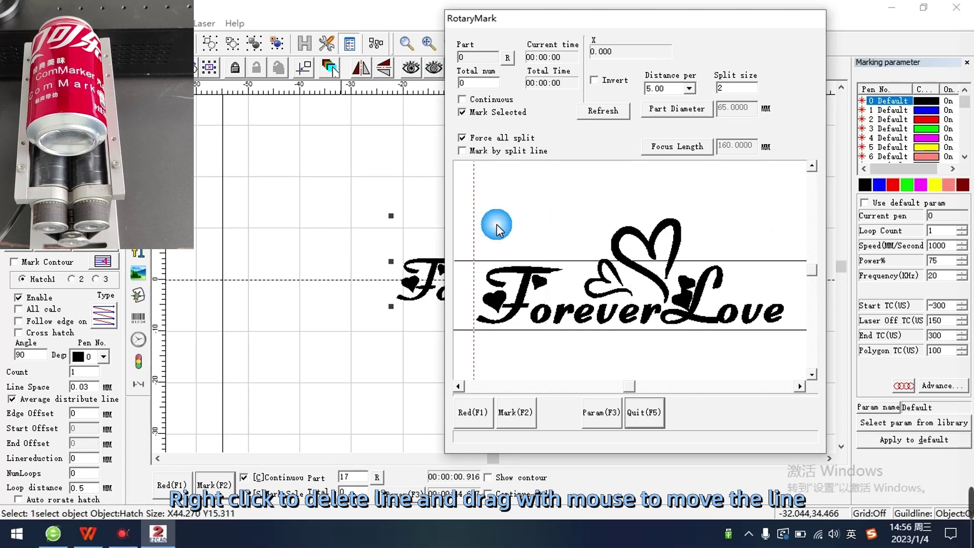
Add evenly spaced dividing lines across the design again and enable Mark by split line
left_click(474, 212)
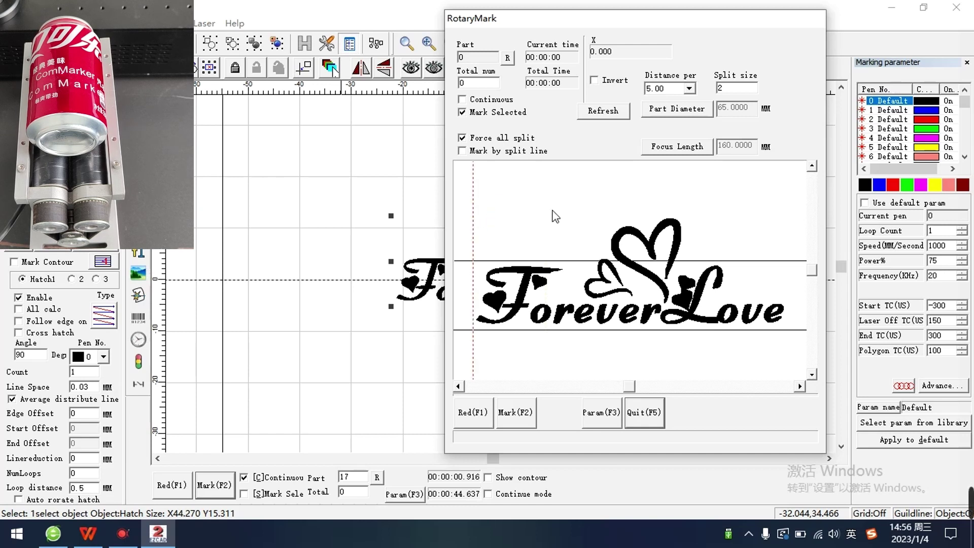
left_click(637, 205)
left_click(787, 214)
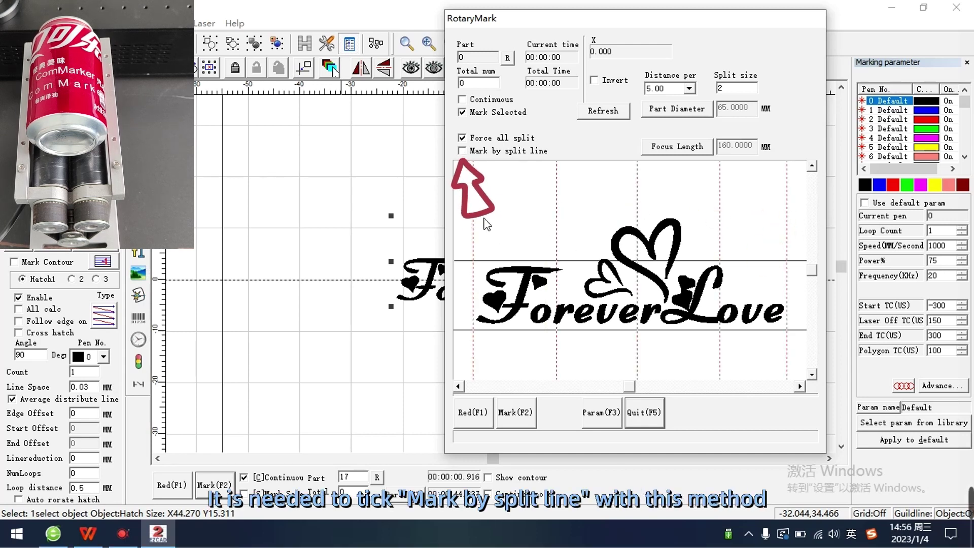
left_click(478, 152)
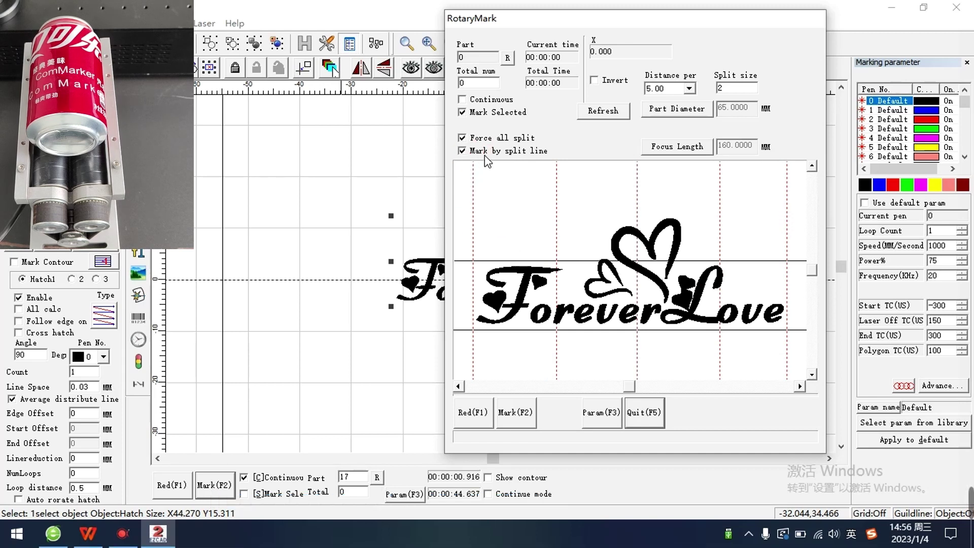
Disable Mark by split line and delete all the dividing lines from the preview
left_click(485, 155)
left_click(473, 194)
left_click(719, 205)
left_click(787, 218)
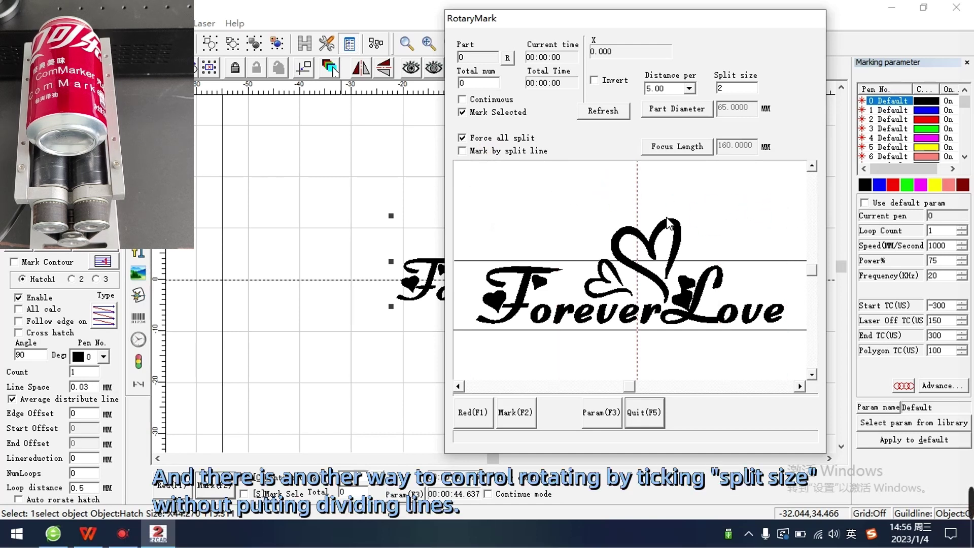
left_click(637, 209)
Try a split size of 3 for the rotary marking, and set it back to 2
left_click(731, 89)
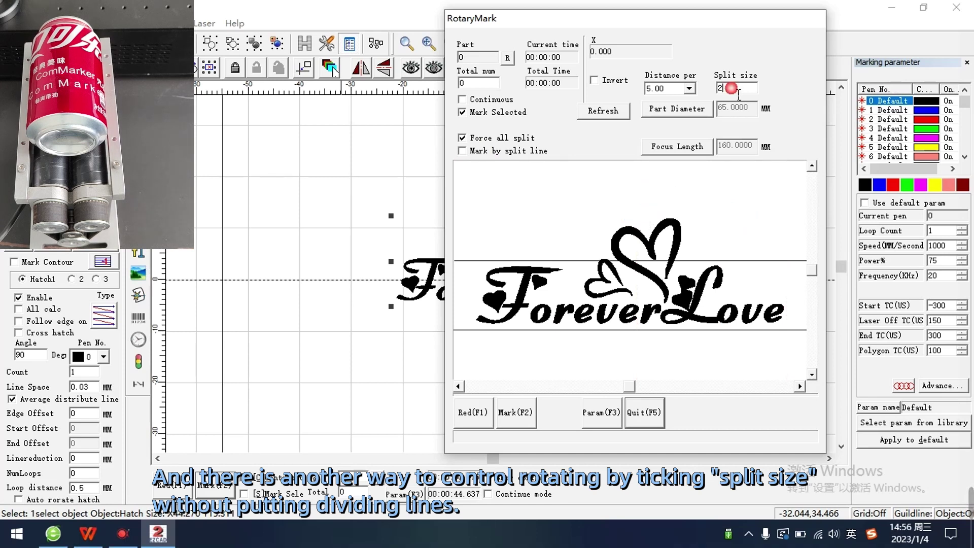
type("3")
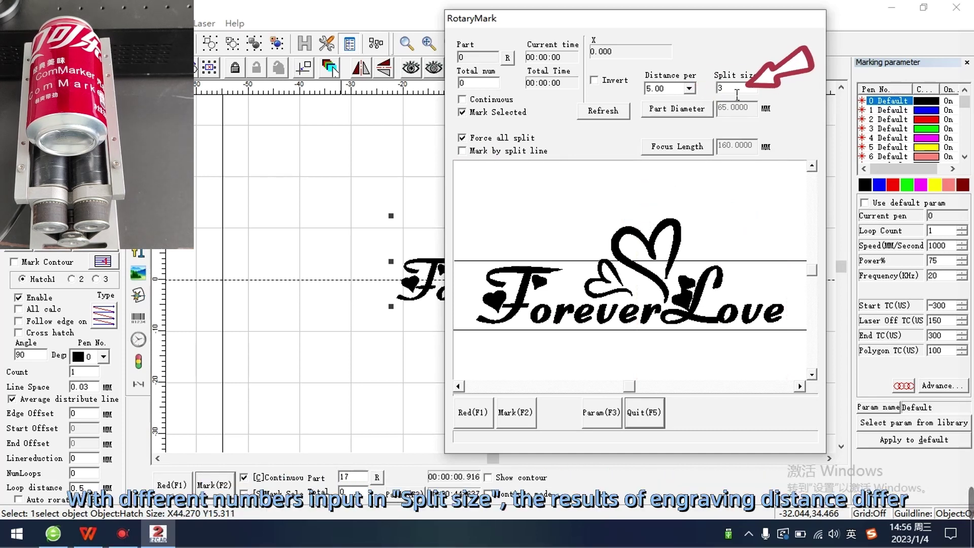
left_click_drag(722, 88, 697, 90)
type("2")
Check the part diameter and gear ratio of the rotate axis in the extension axis configuration
left_click(612, 421)
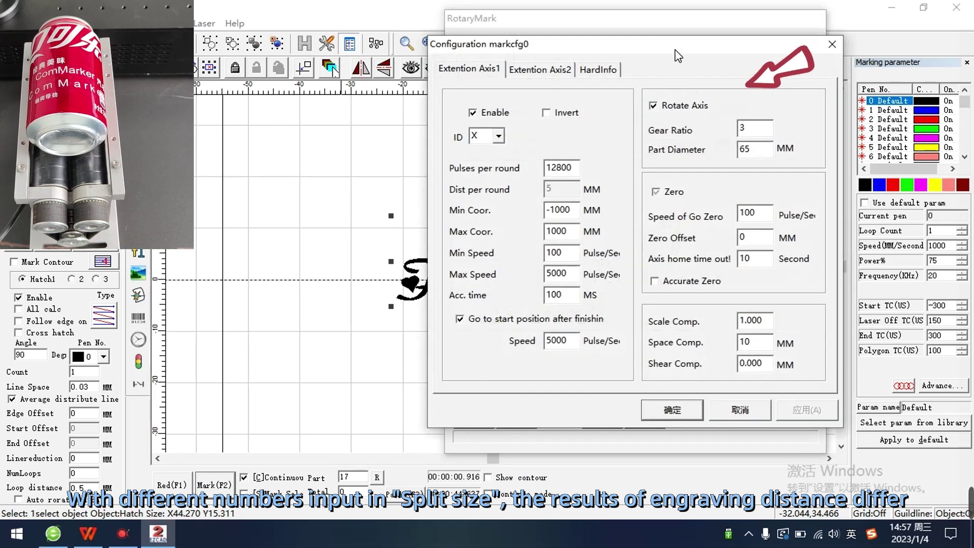
left_click_drag(677, 49, 412, 103)
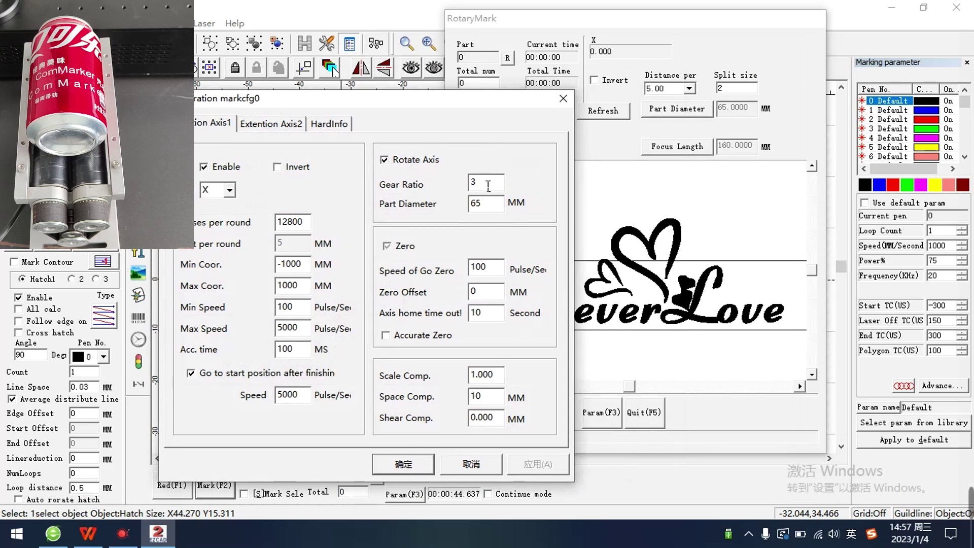
left_click(500, 208)
double_click(493, 203)
left_click(500, 207)
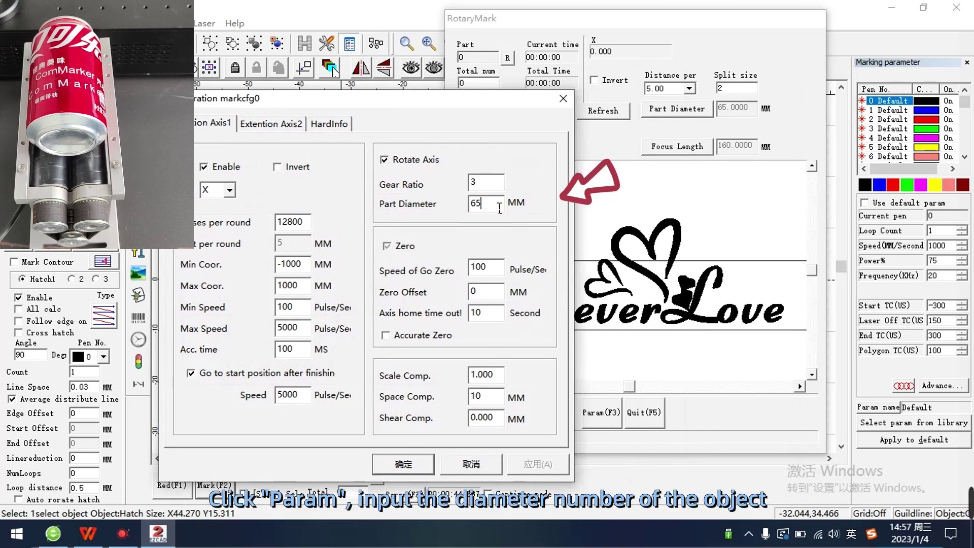
double_click(500, 208)
left_click_drag(497, 205, 471, 205)
left_click(501, 206)
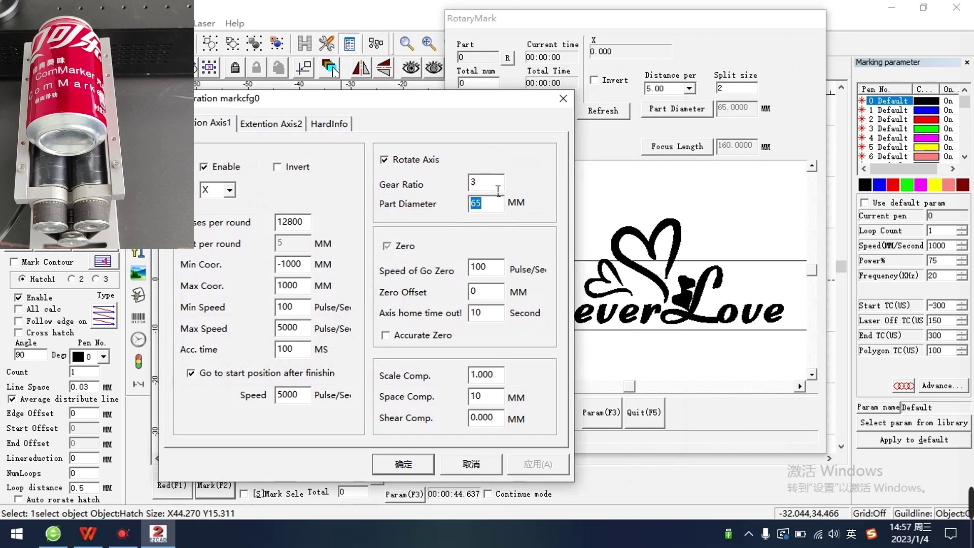
left_click(496, 186)
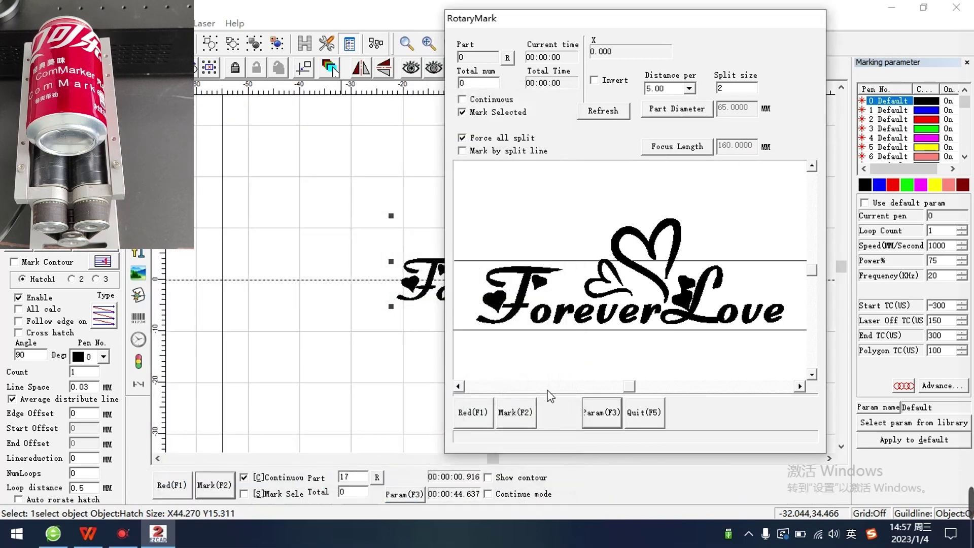
Preview the Forever Love design on the can with the red light and engrave it
left_click(474, 414)
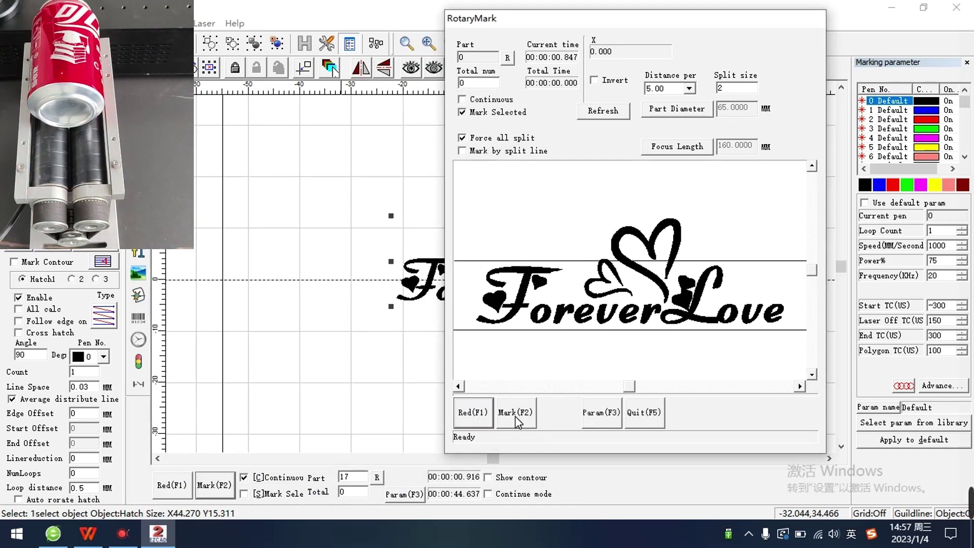
left_click(516, 416)
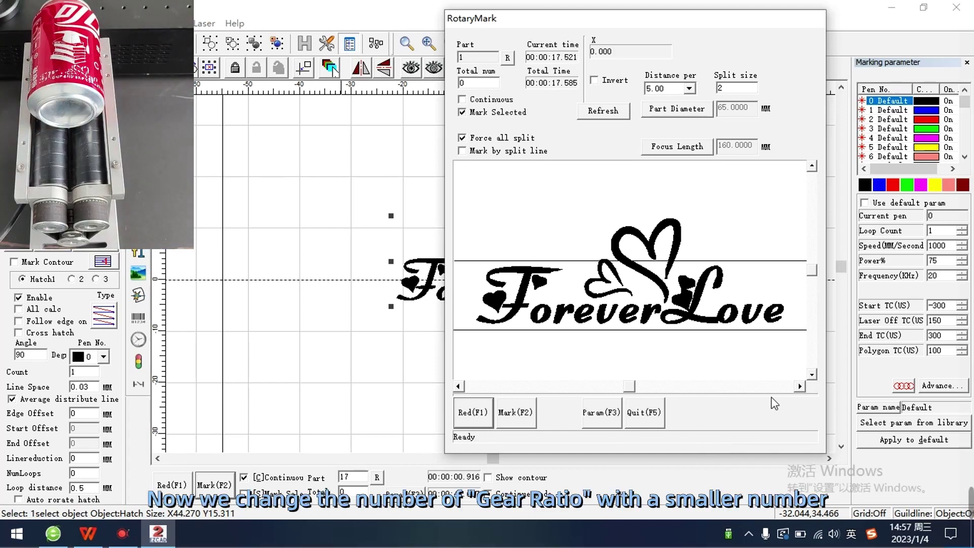
Set the rotary gear ratio to 2 and engrave the design on the can again after a red-light preview
left_click(599, 400)
double_click(741, 128)
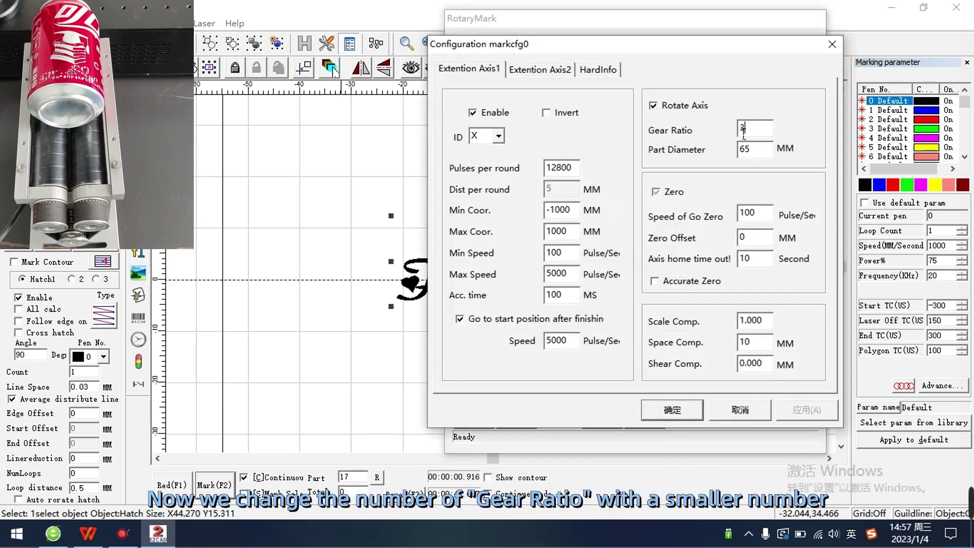
type("2")
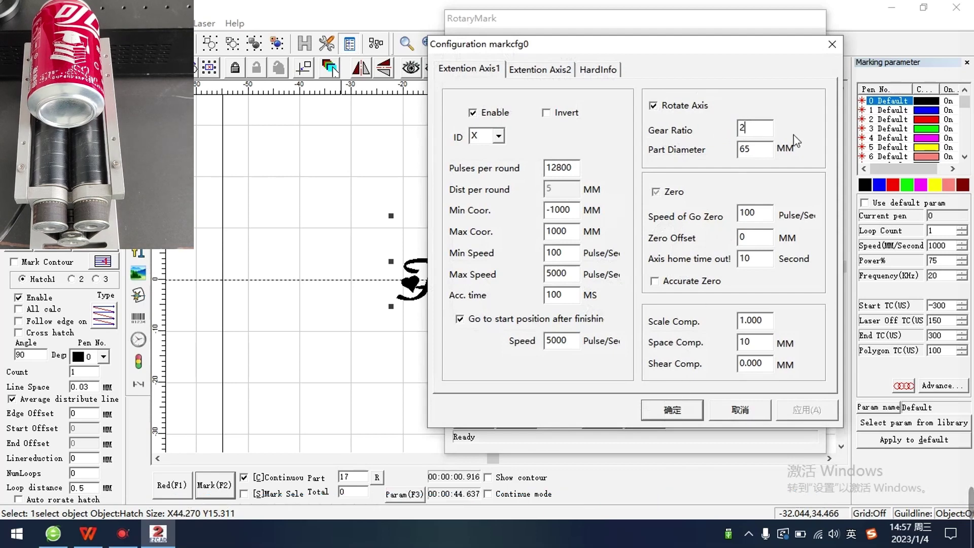
left_click(678, 412)
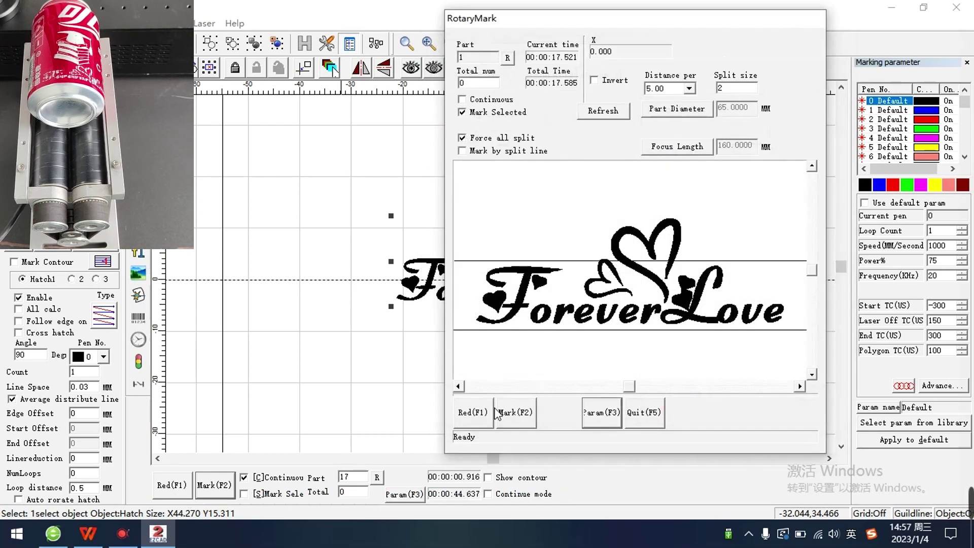
left_click(467, 412)
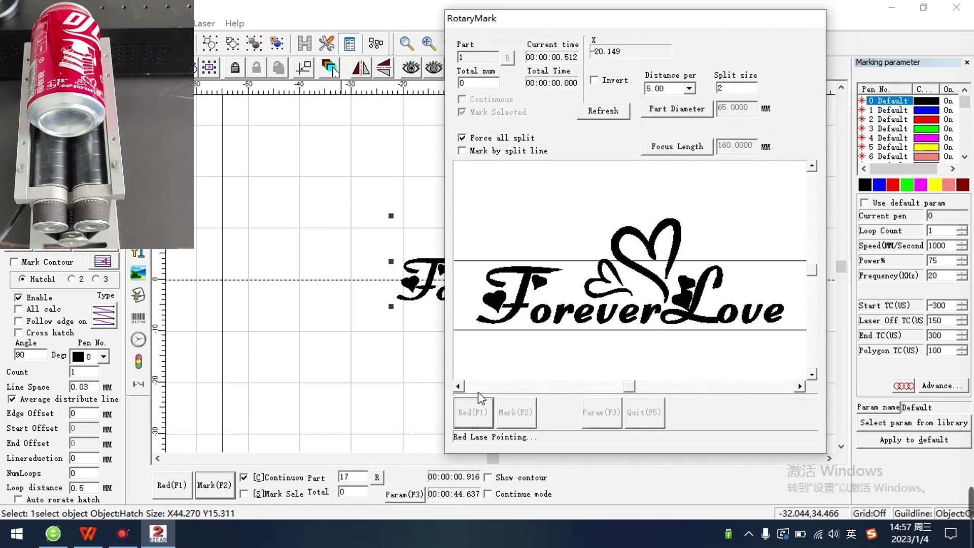
left_click(511, 416)
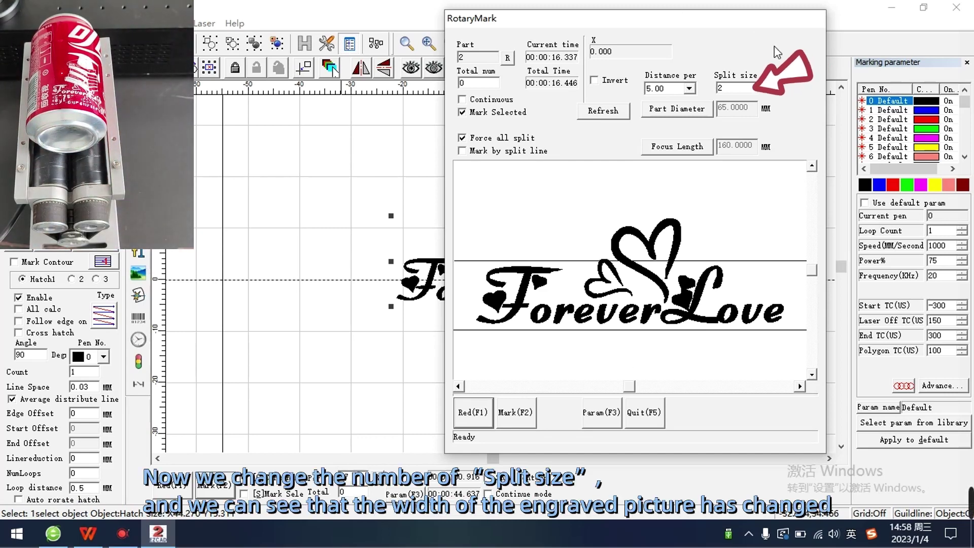
Set the split size to 0.1 and engrave the design once more after a red-light preview
left_click_drag(728, 90, 708, 95)
type("0.1")
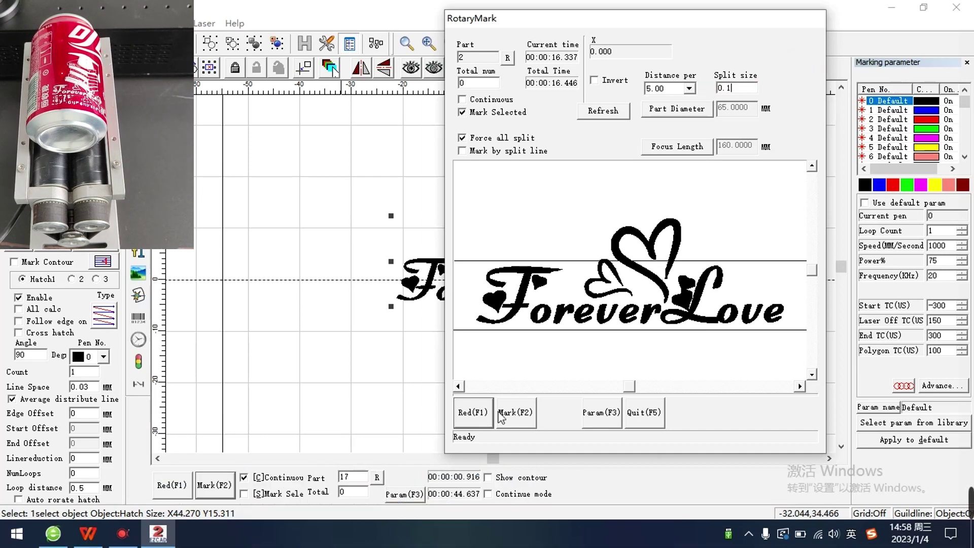
left_click(470, 418)
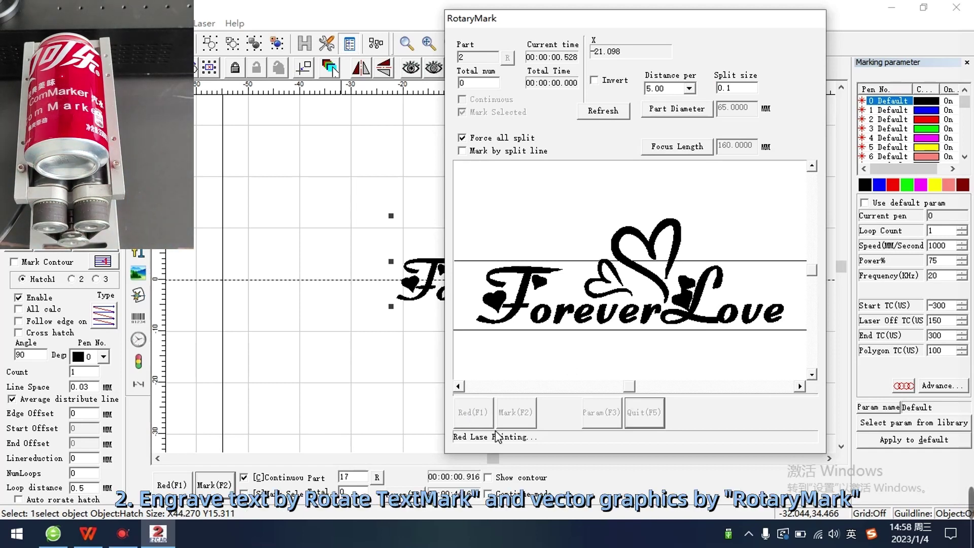
left_click(519, 416)
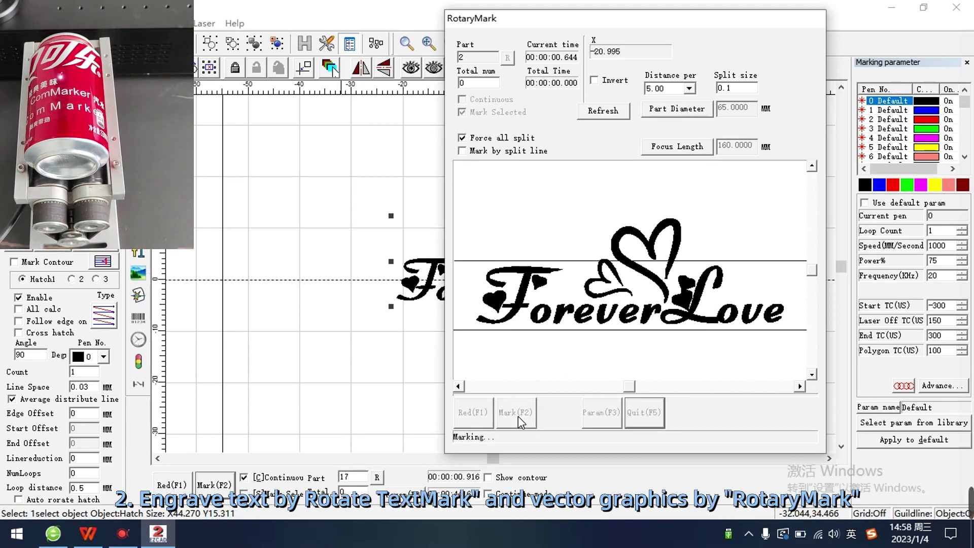